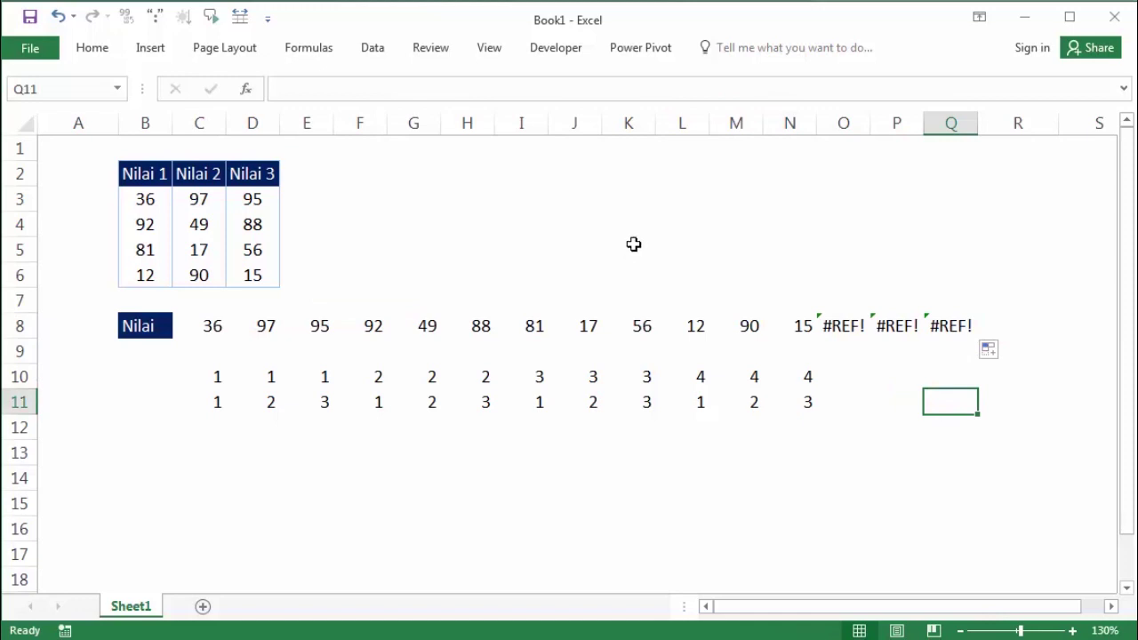
Compare the #REF! formulas from O8 onward with the last working formula in N8.
click(849, 327)
click(882, 327)
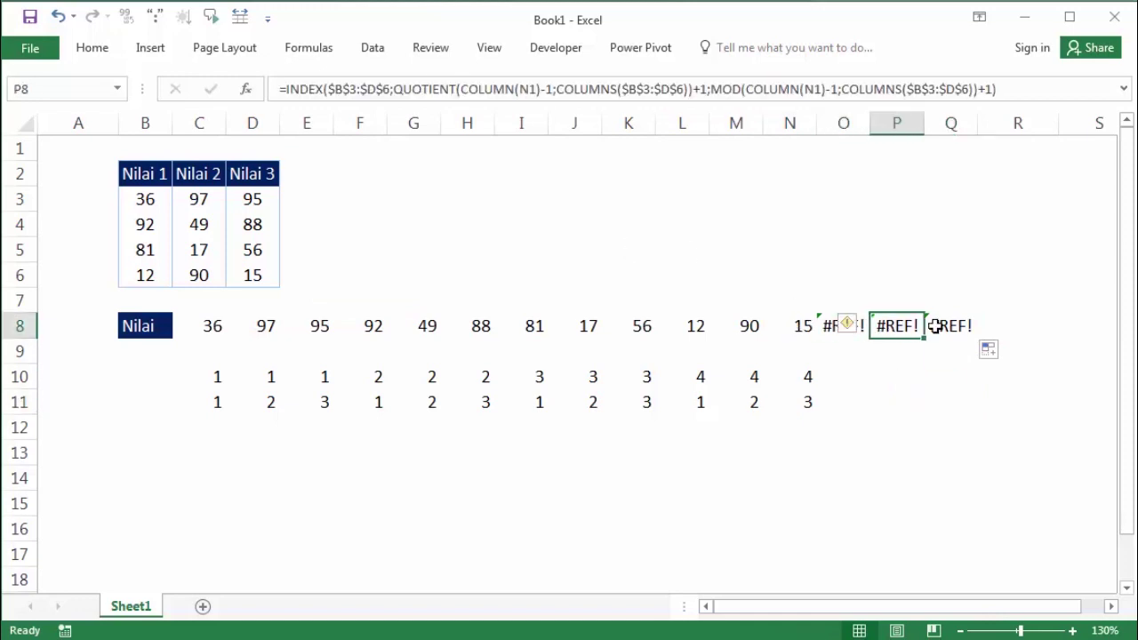
click(934, 326)
click(844, 327)
click(841, 385)
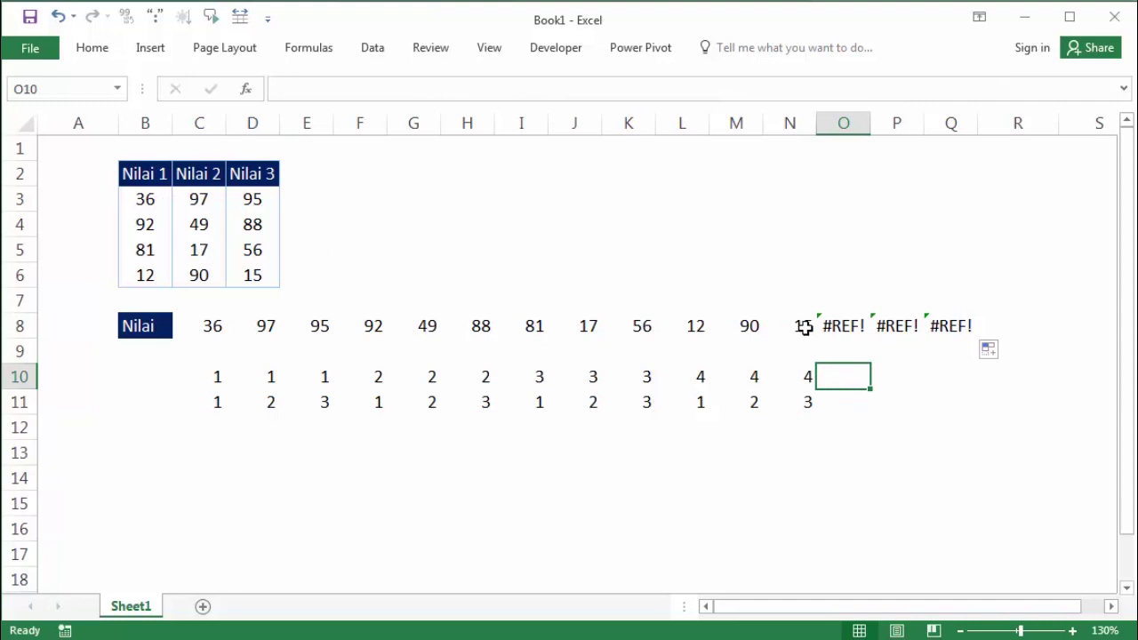
click(803, 327)
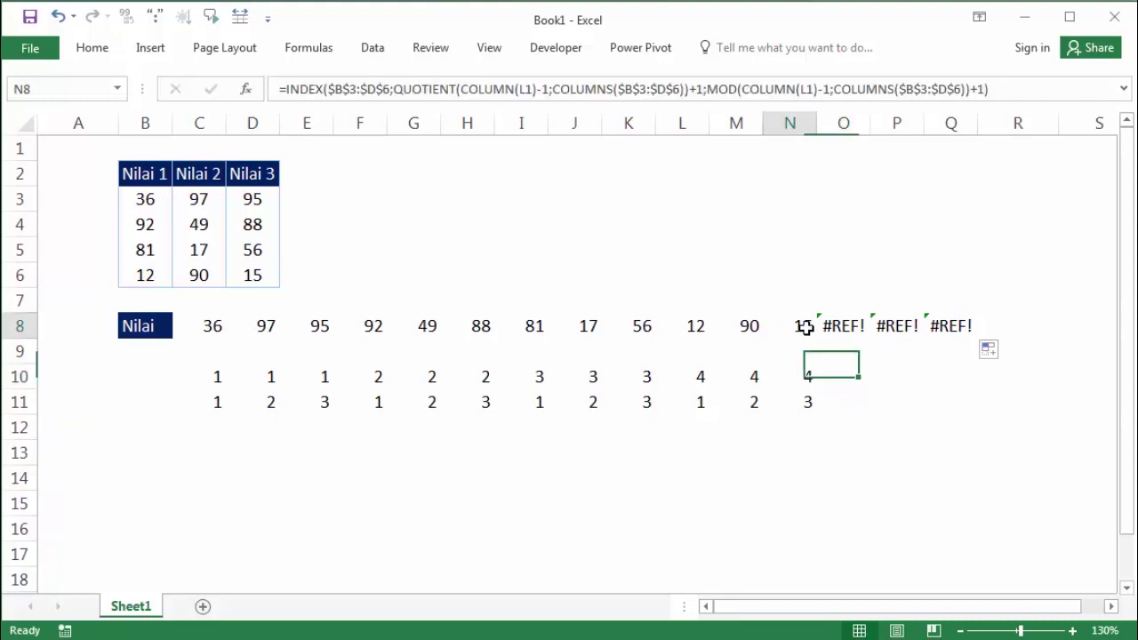
Review the last score 15 in D6 and the first Nilai formulas in C8 to F8.
click(254, 277)
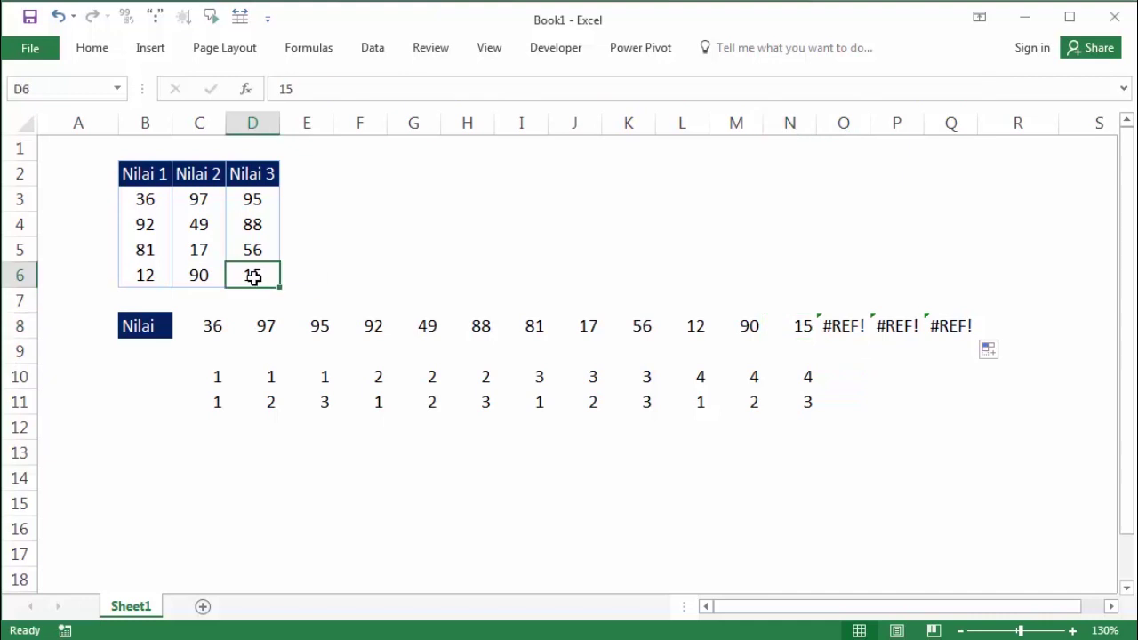
click(215, 325)
click(243, 325)
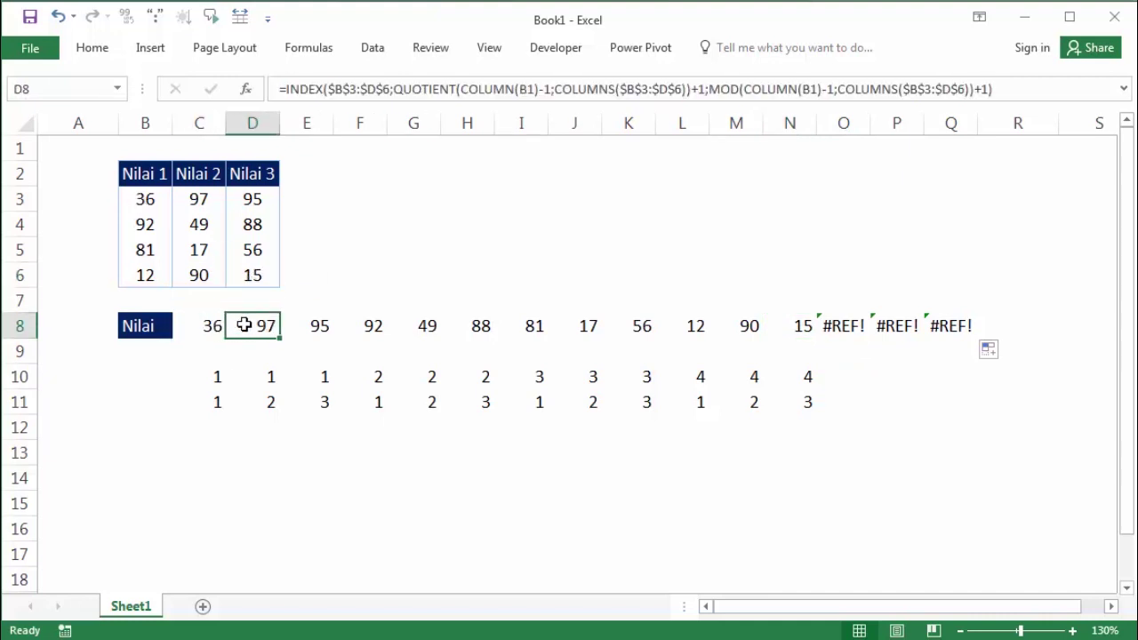
click(330, 322)
click(222, 326)
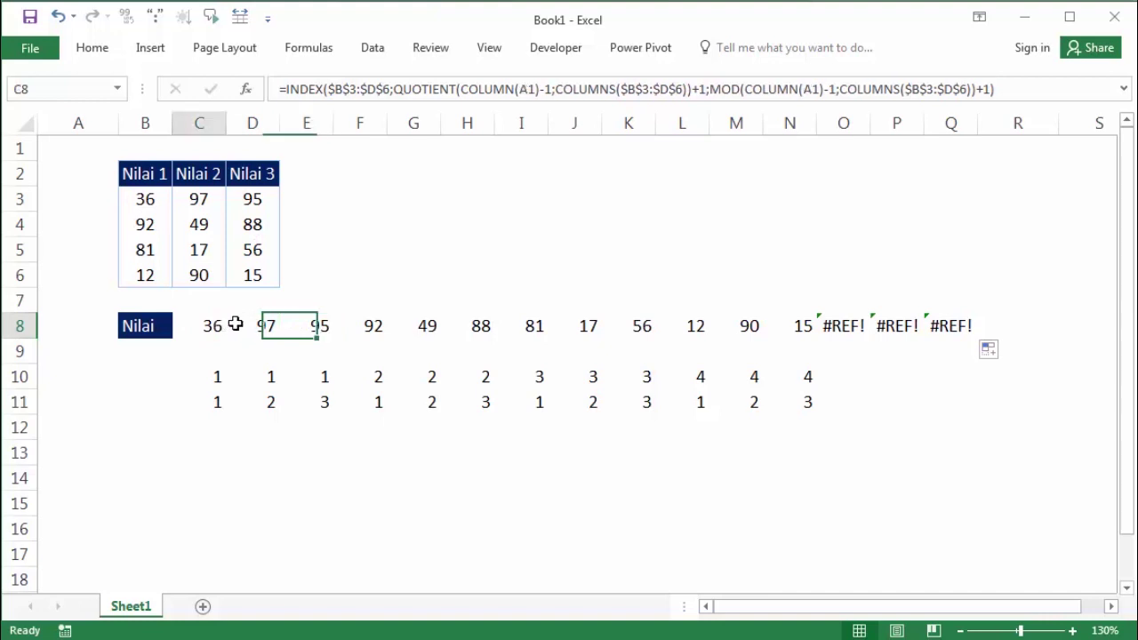
drag(235, 325, 330, 325)
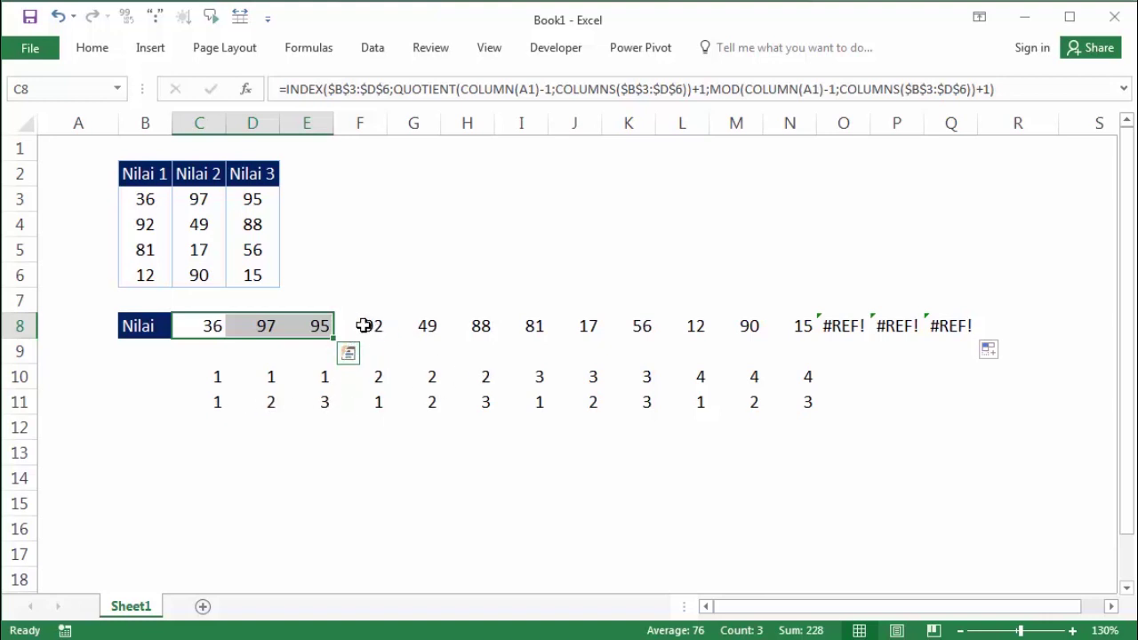
click(364, 325)
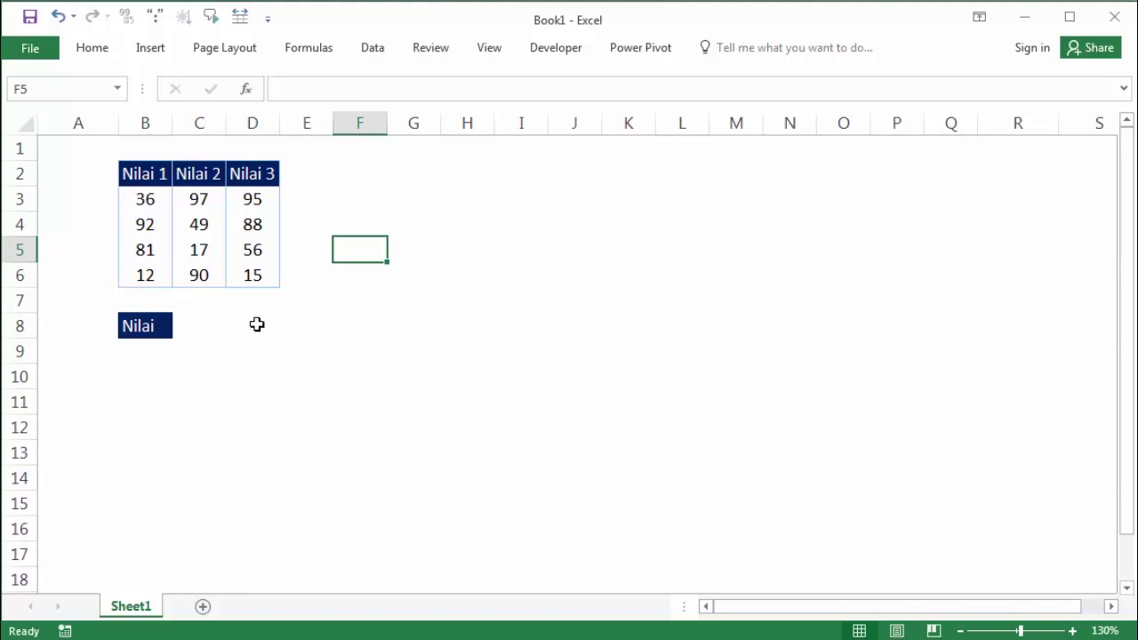
drag(205, 327, 685, 327)
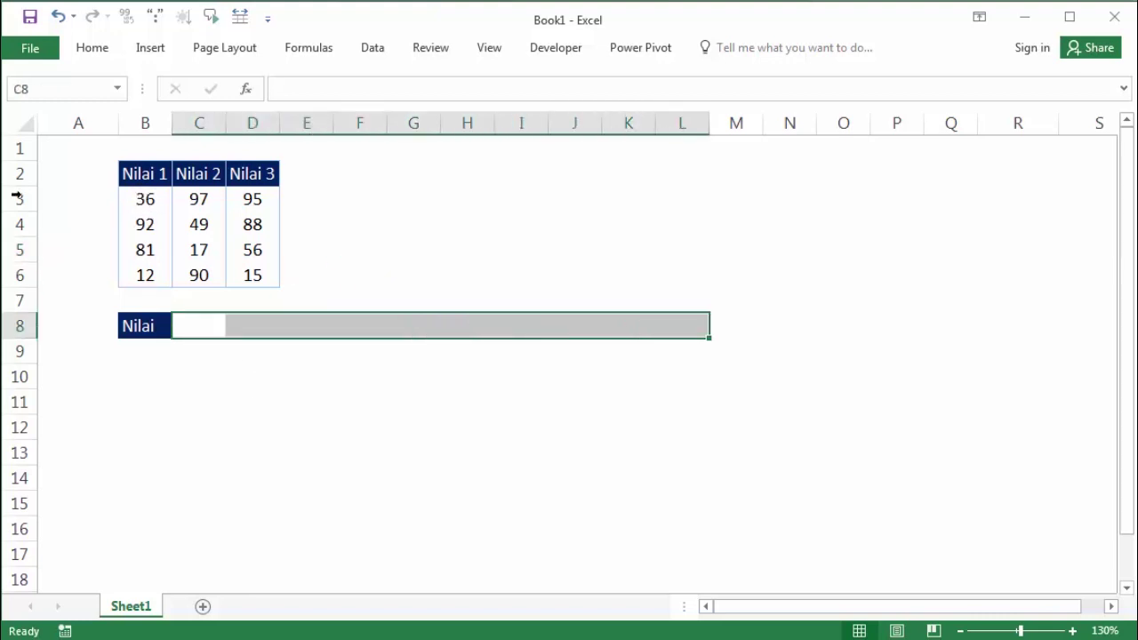
click(141, 199)
click(191, 328)
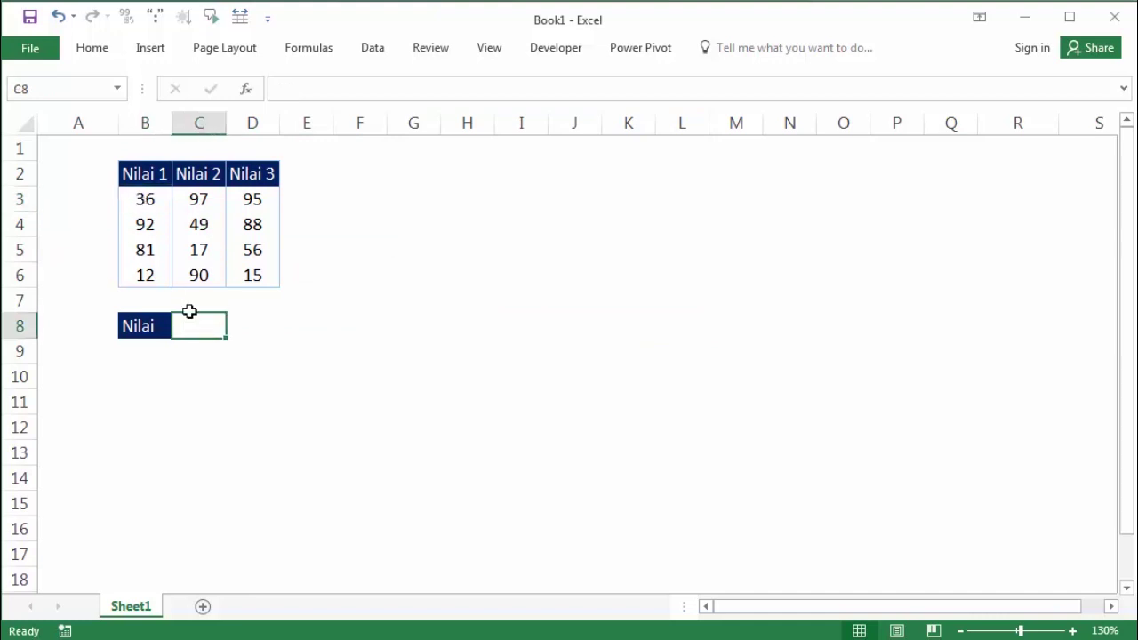
click(192, 207)
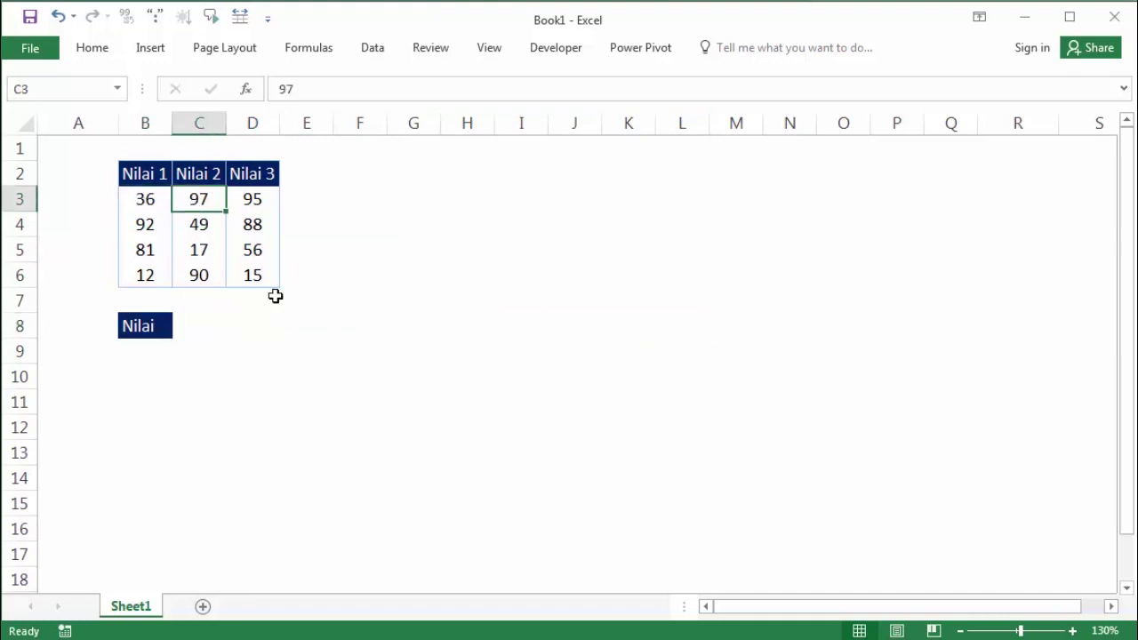
click(271, 325)
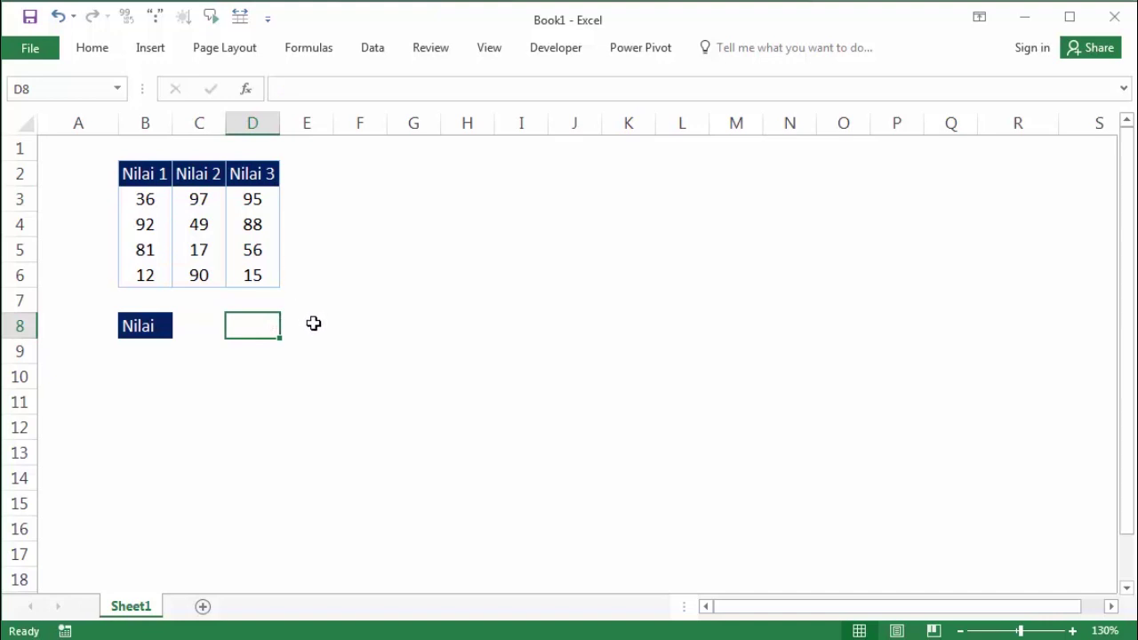
click(305, 325)
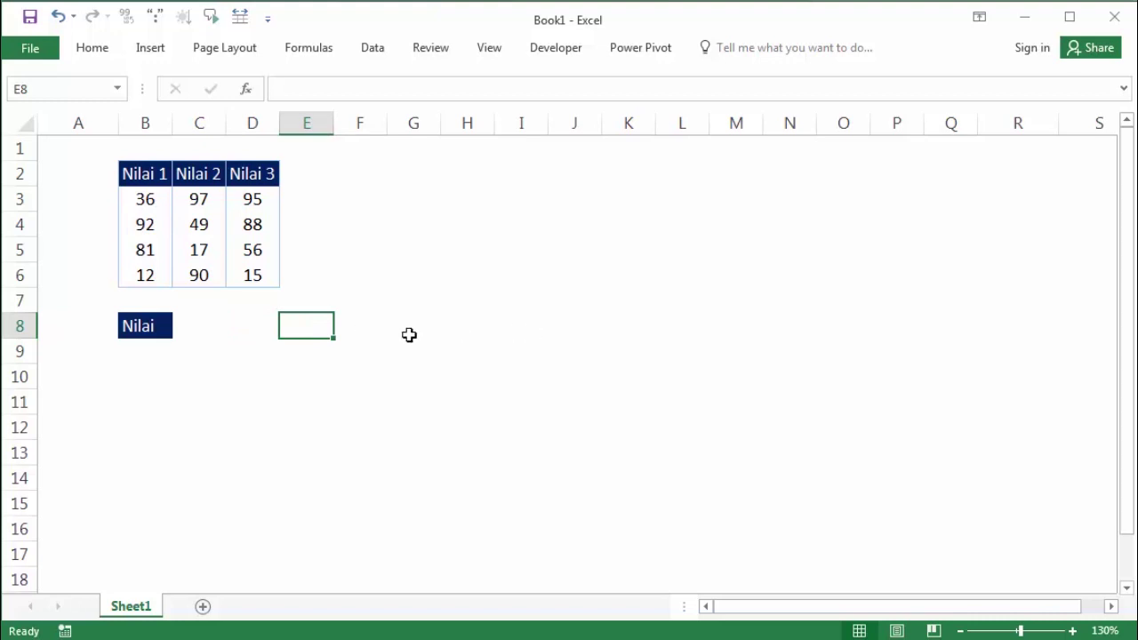
click(802, 345)
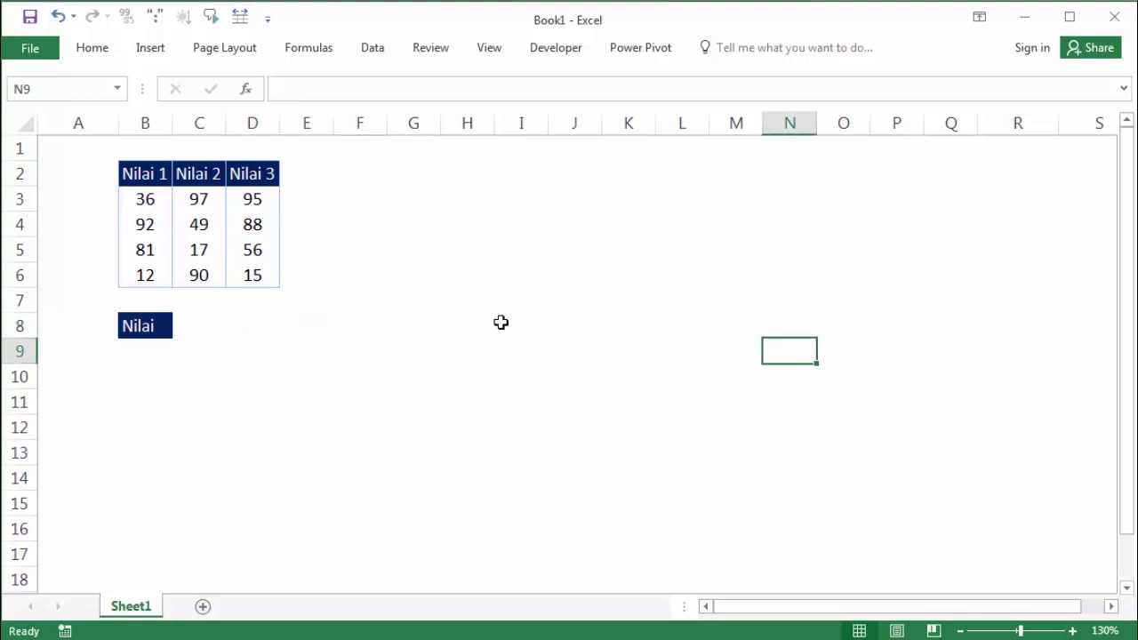
click(250, 277)
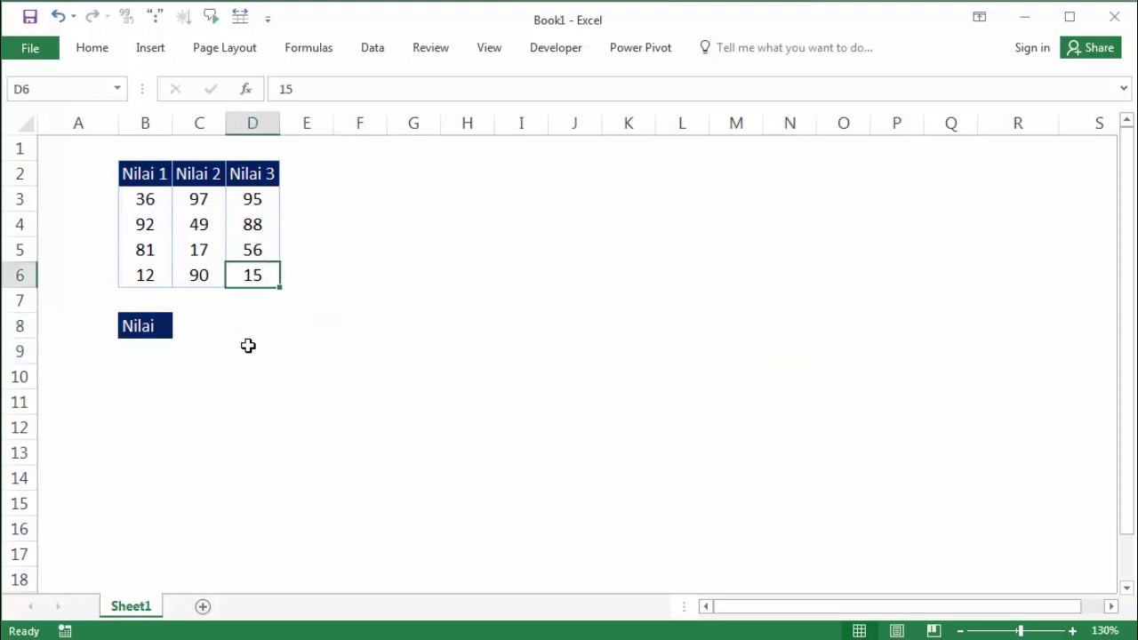
click(191, 320)
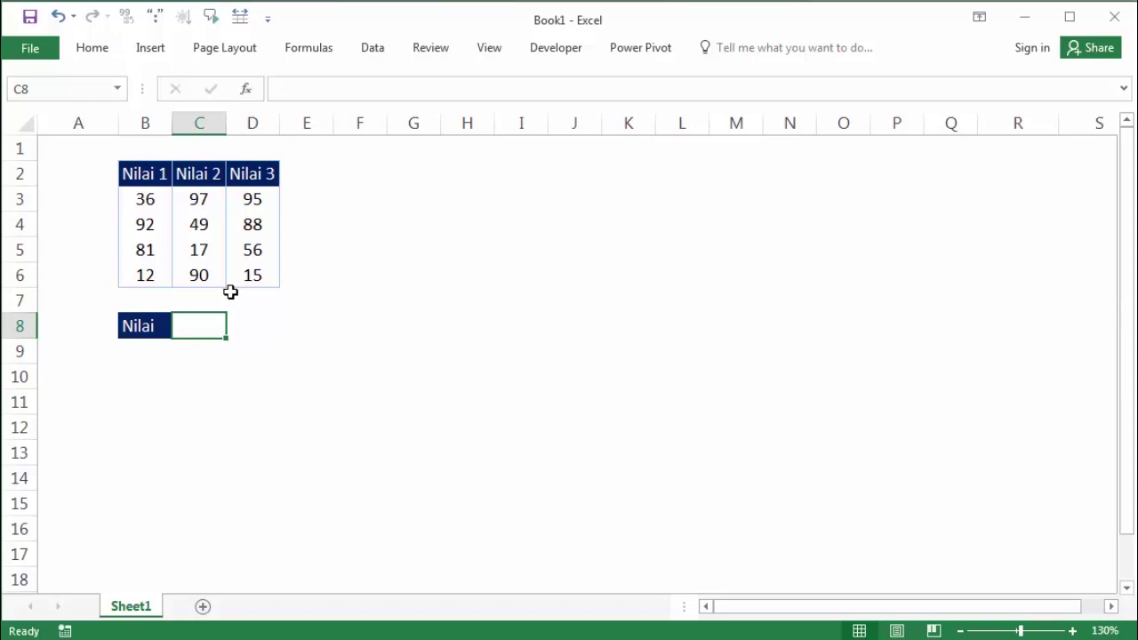
click(146, 396)
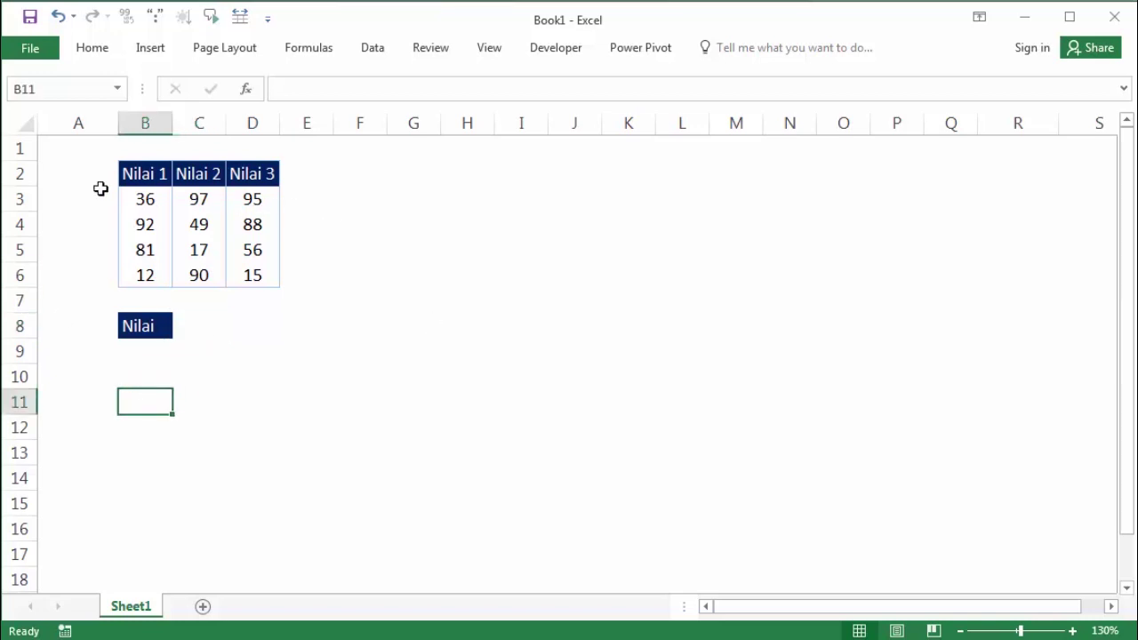
click(198, 320)
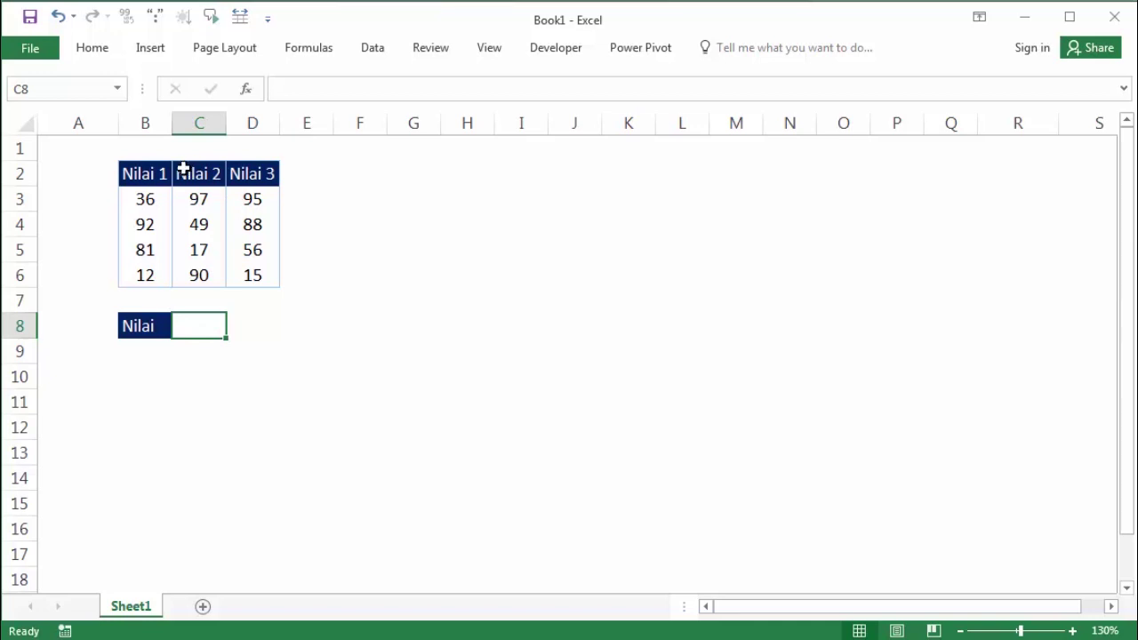
click(142, 203)
click(196, 199)
click(249, 198)
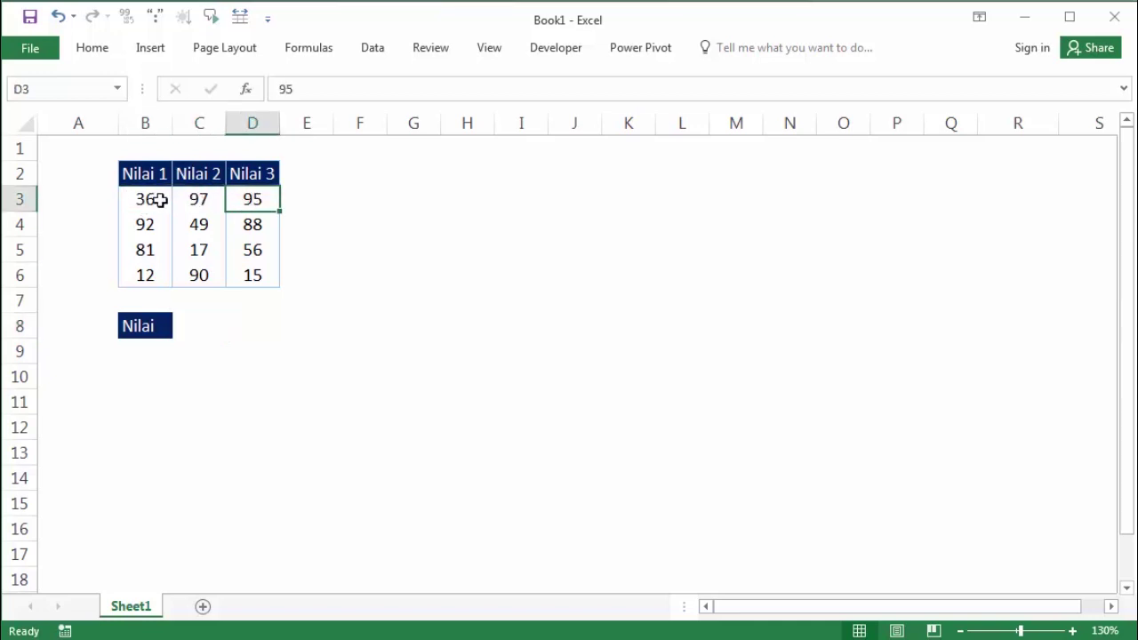
click(155, 199)
click(151, 249)
click(151, 197)
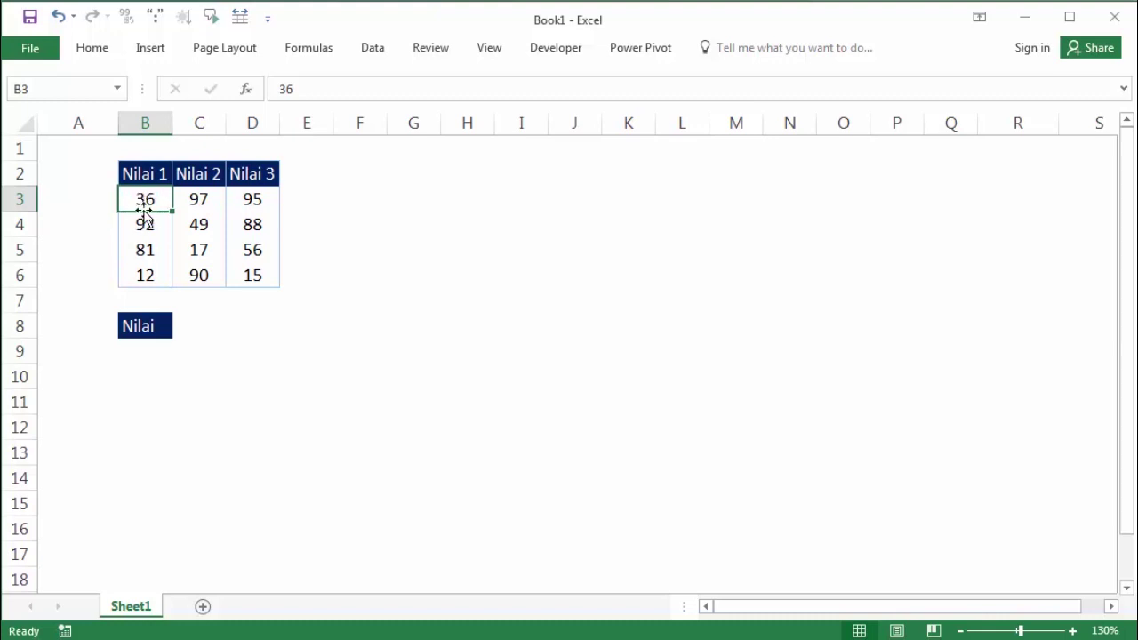
Enter 36 in C8 as a placeholder for the first Nilai result.
click(194, 327)
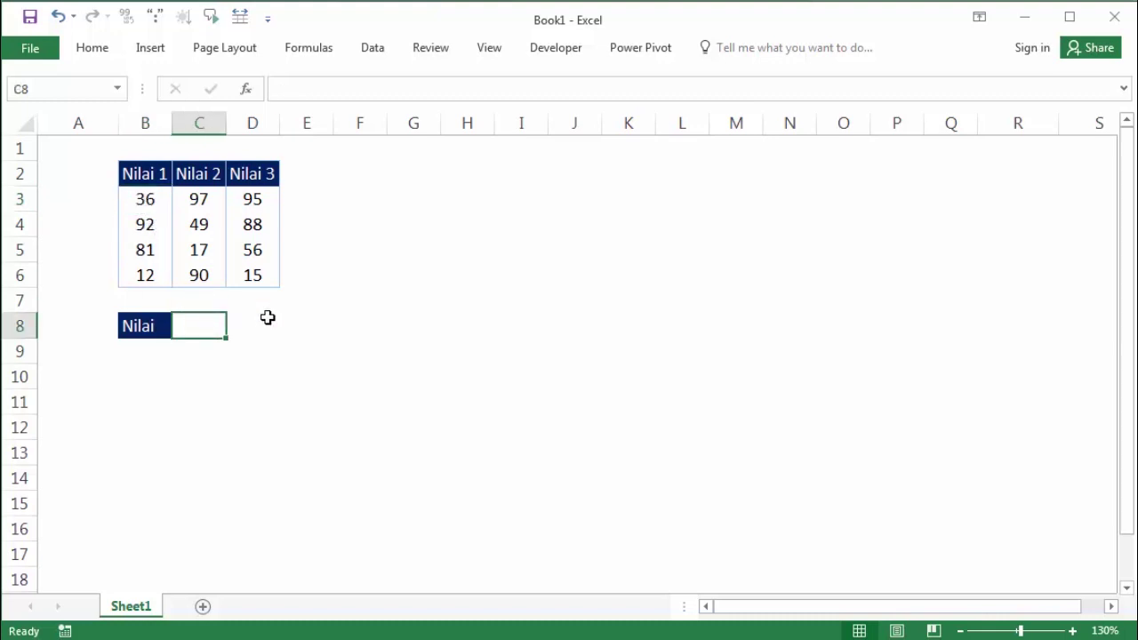
text(36)
key(Return)
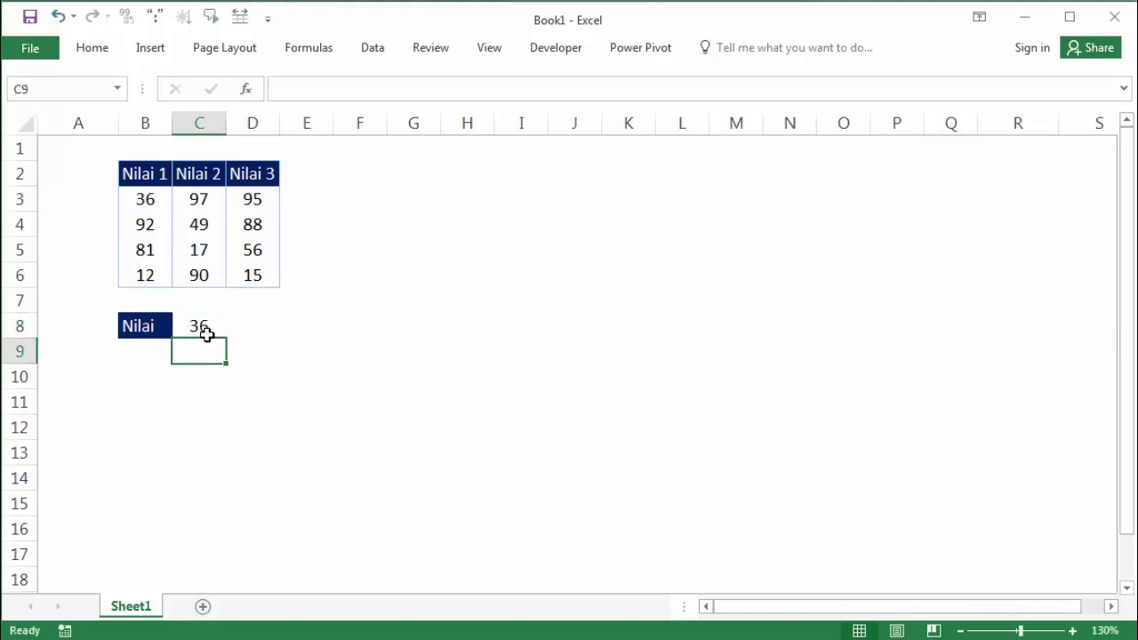
click(205, 331)
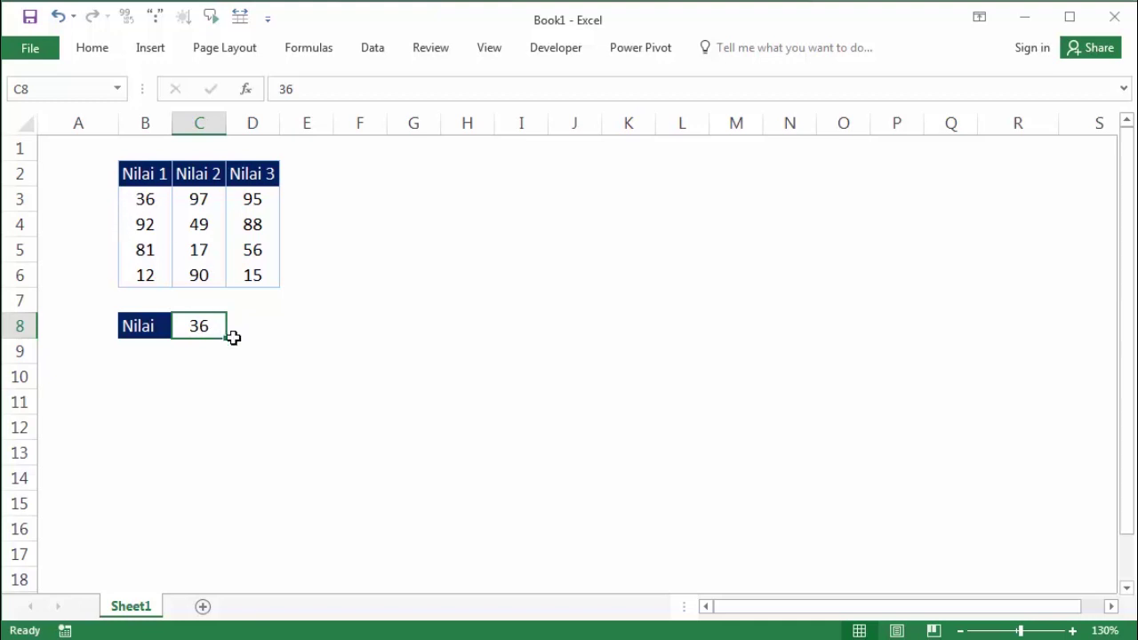
Replace it with the formula =INDEX($B$3:$D$6;1;1) so C8 returns 36.
text(=)
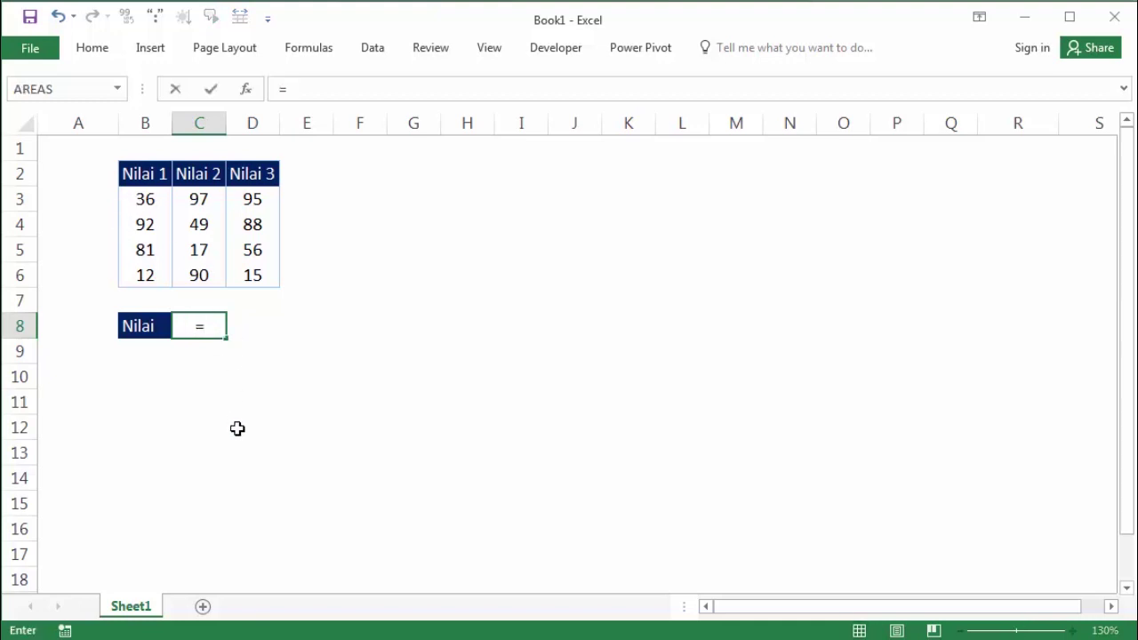
text(in)
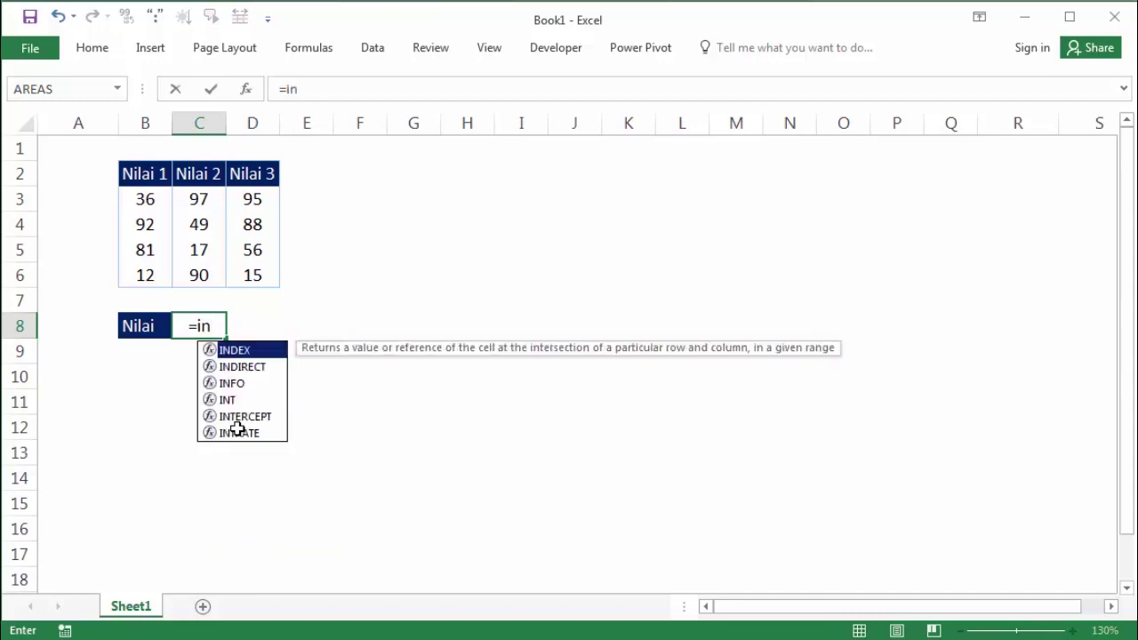
key(Tab)
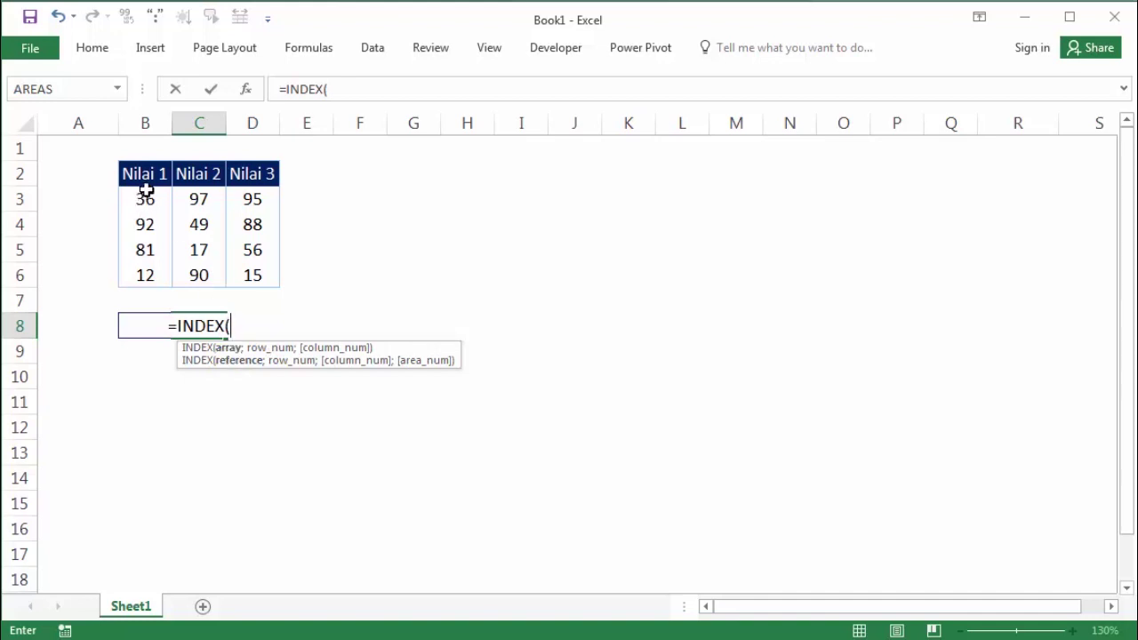
drag(146, 191, 254, 292)
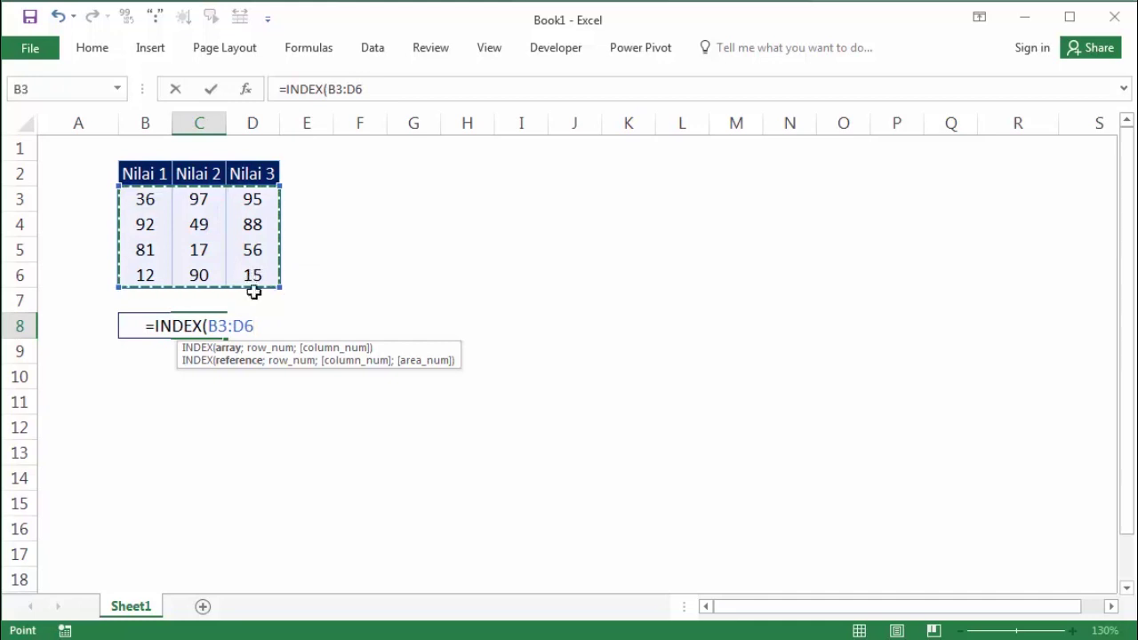
key(F4)
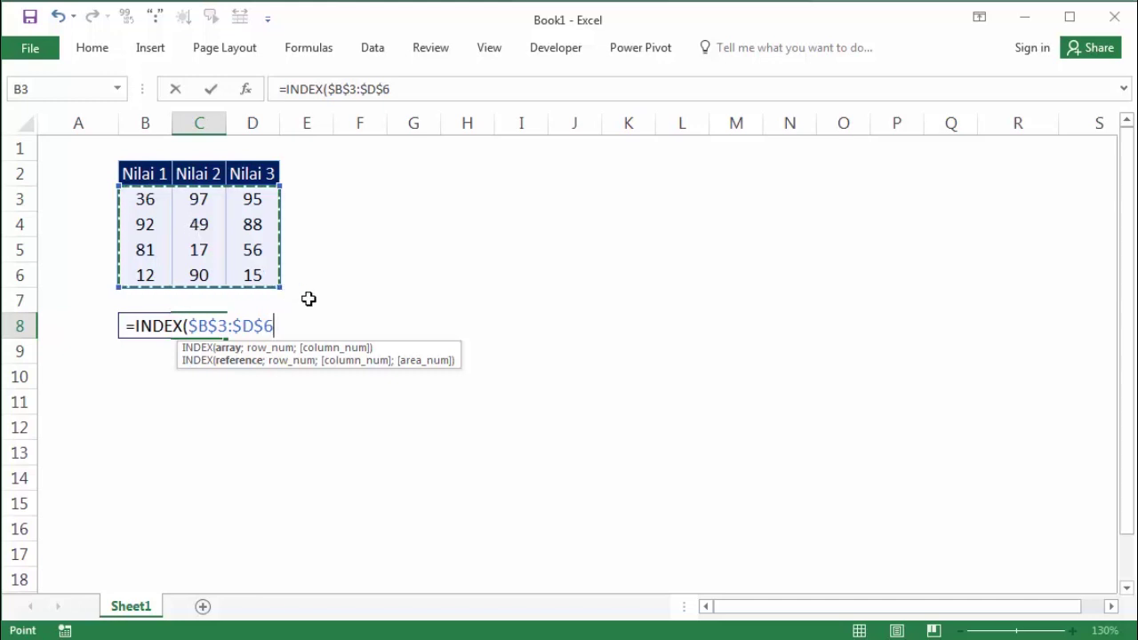
text(;1;)
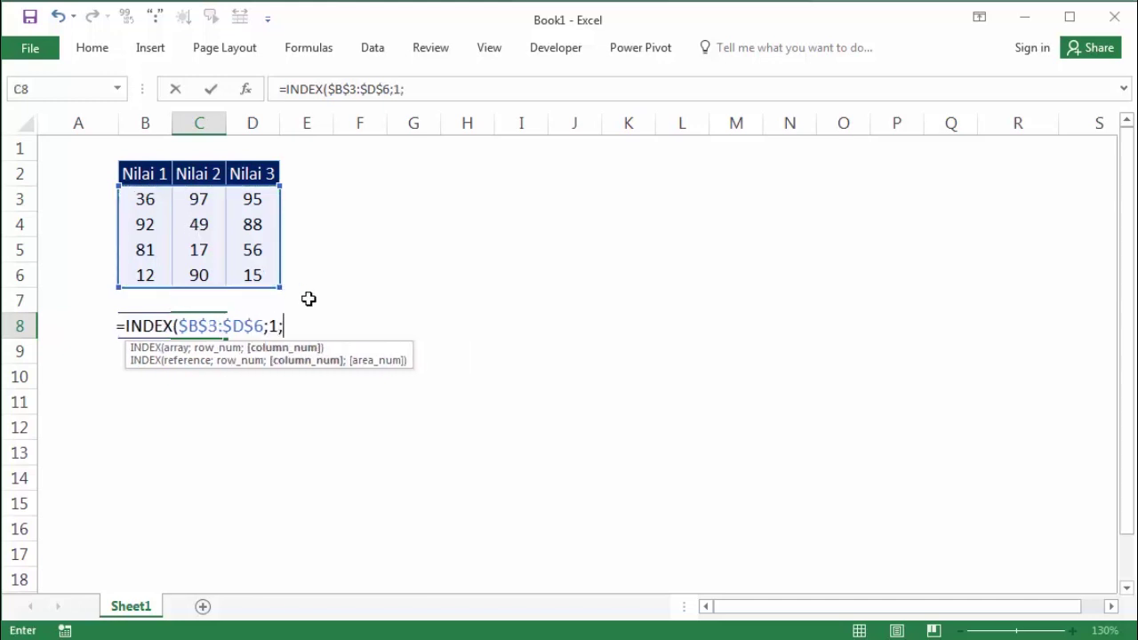
text(1)
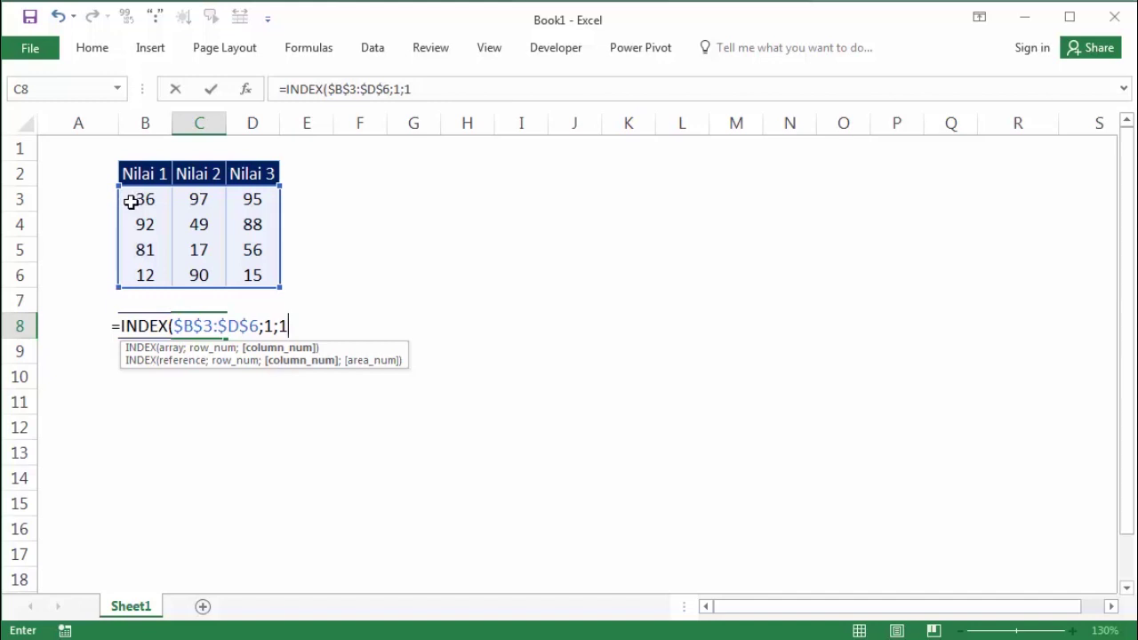
key(Return)
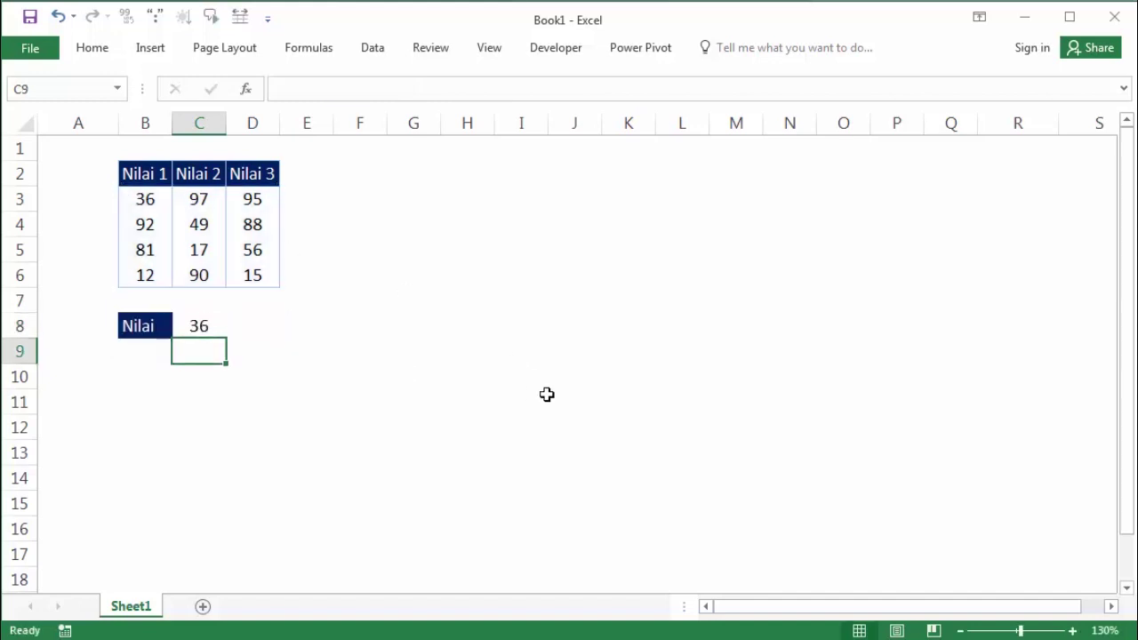
Remove the Center alignment from C8 on the Home ribbon.
click(199, 327)
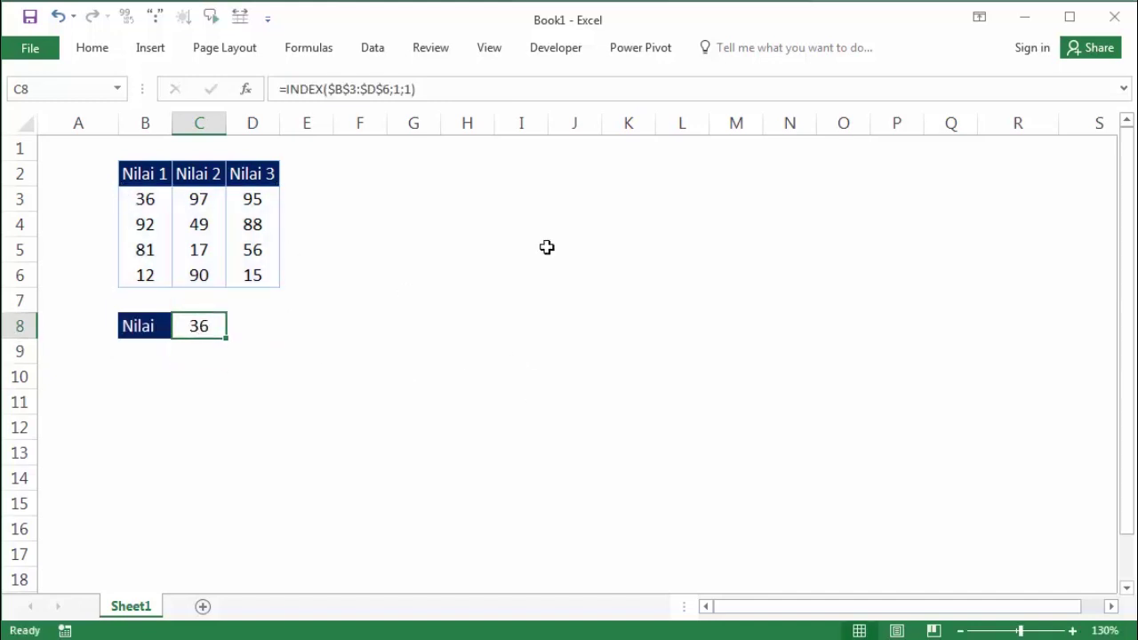
click(89, 51)
click(325, 116)
click(246, 403)
Fill C8's INDEX formula right to J8 and inspect the copy in D8.
click(191, 328)
drag(225, 337, 609, 342)
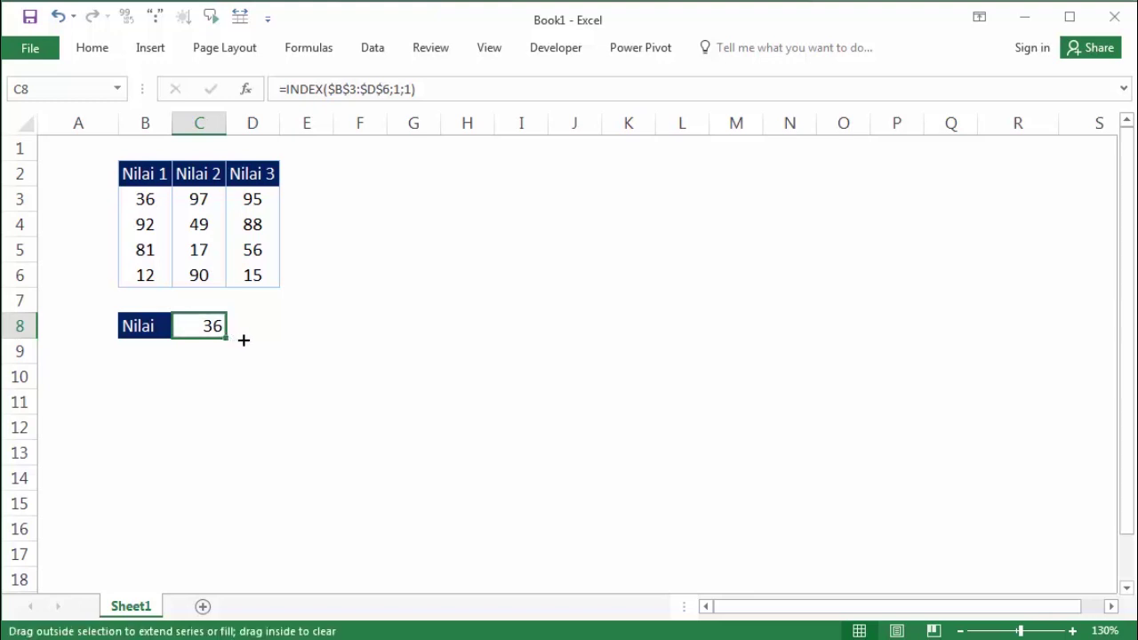
double_click(269, 324)
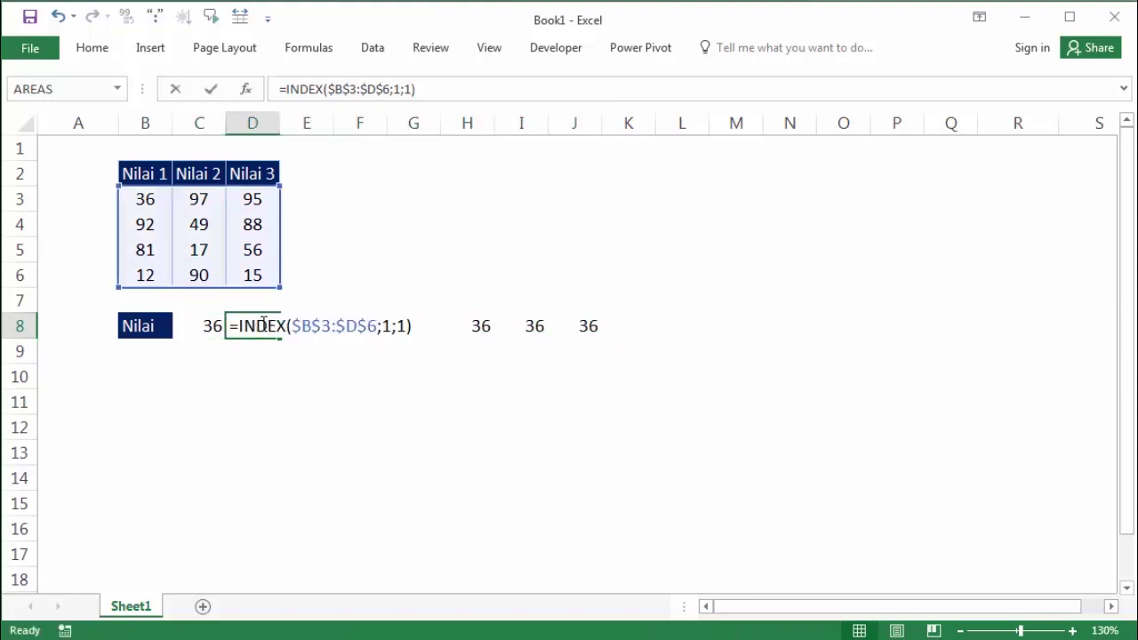
click(450, 427)
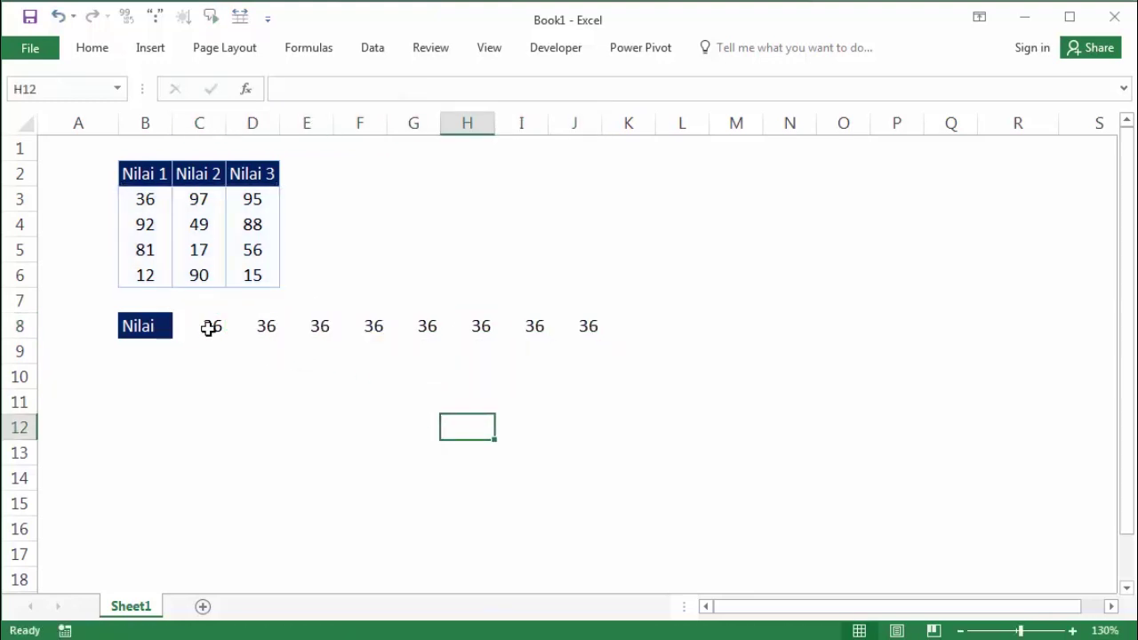
Inspect the row and column arguments of the INDEX formulas in C8 and D8, leaving them unchanged.
double_click(208, 325)
click(329, 326)
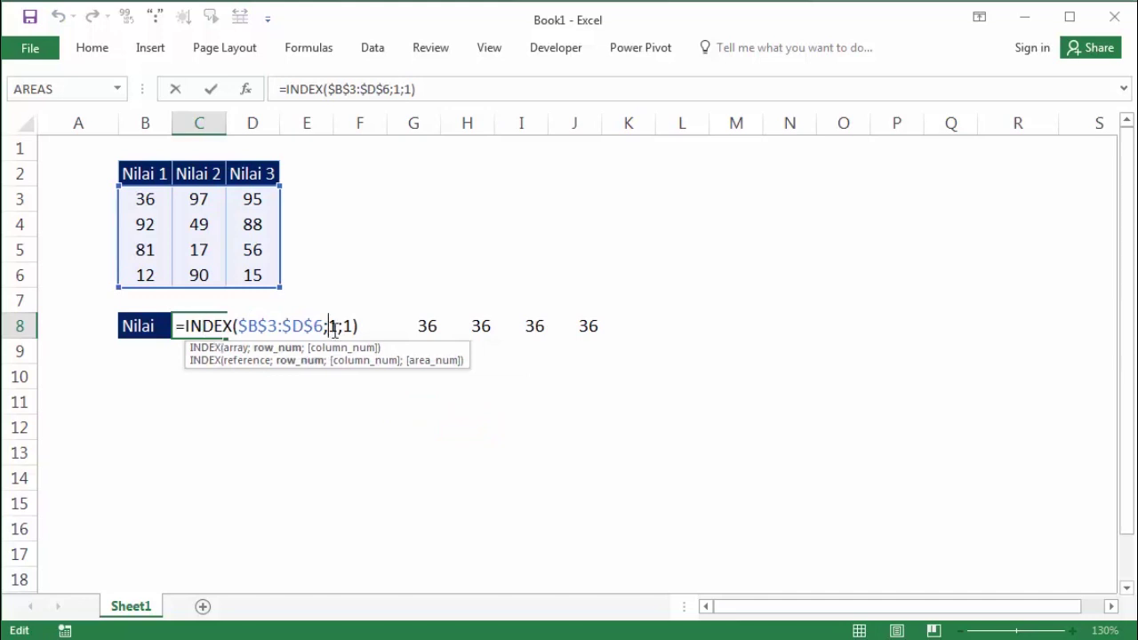
click(346, 327)
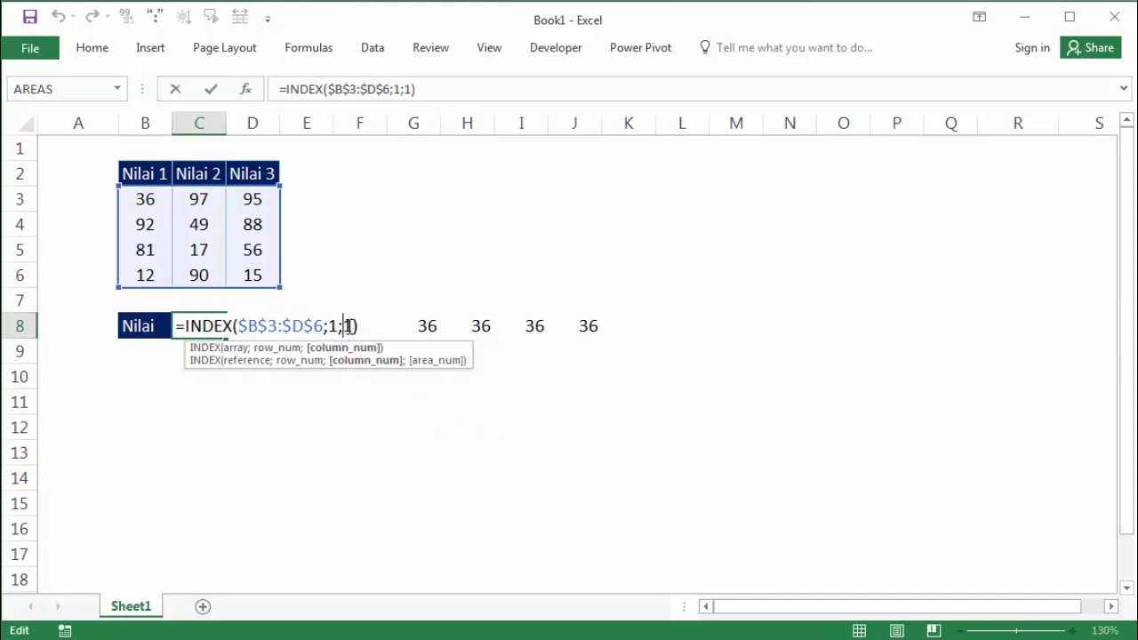
click(305, 380)
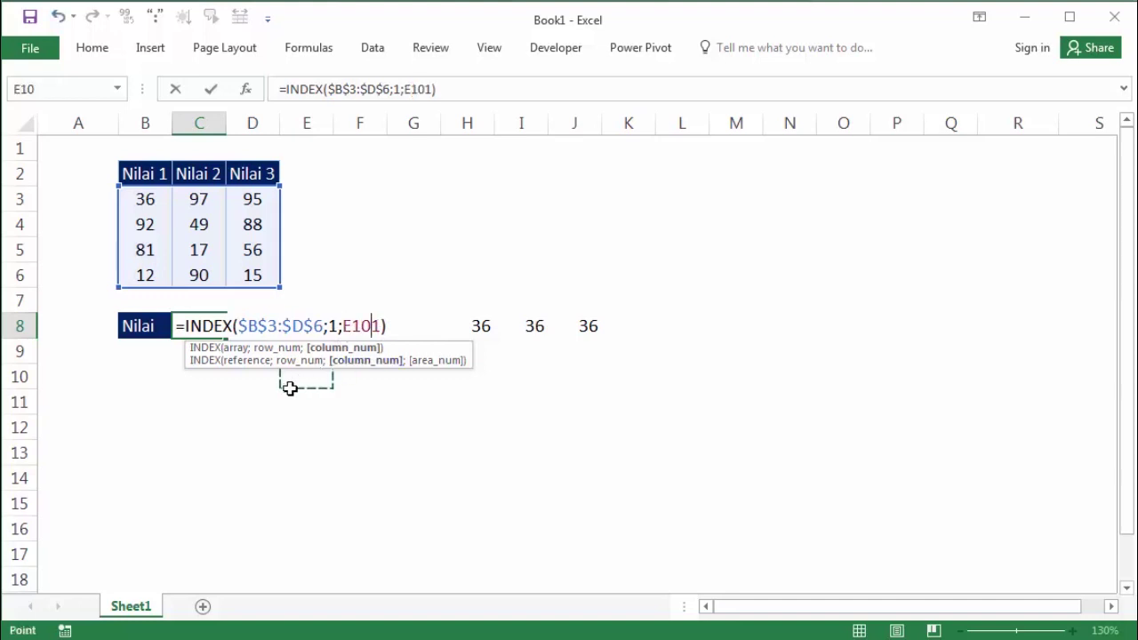
key(Escape)
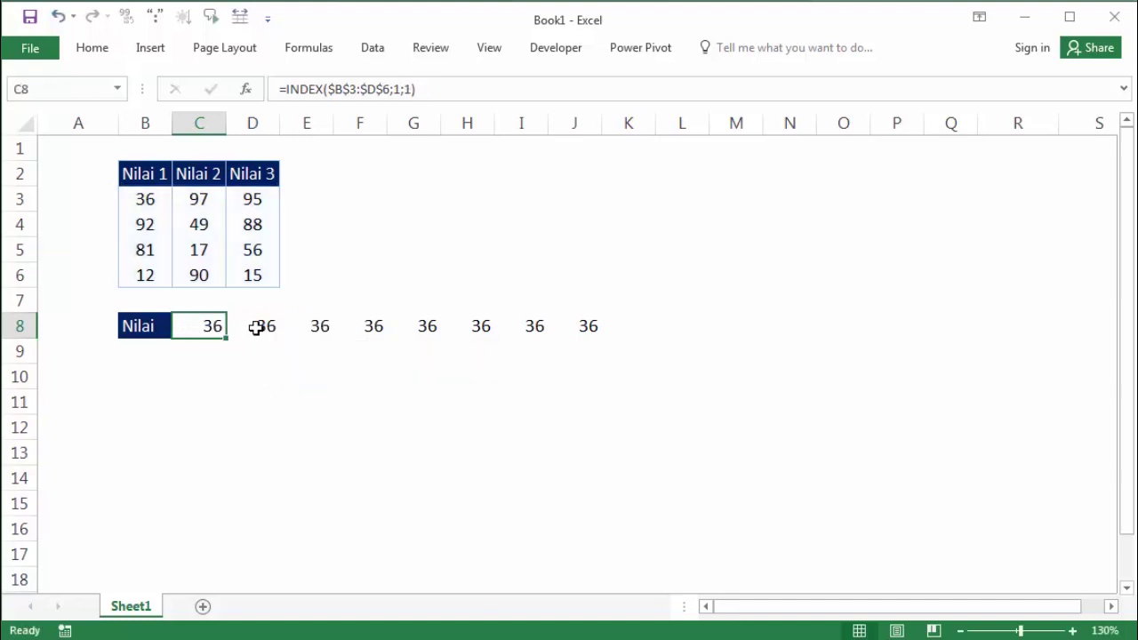
double_click(257, 325)
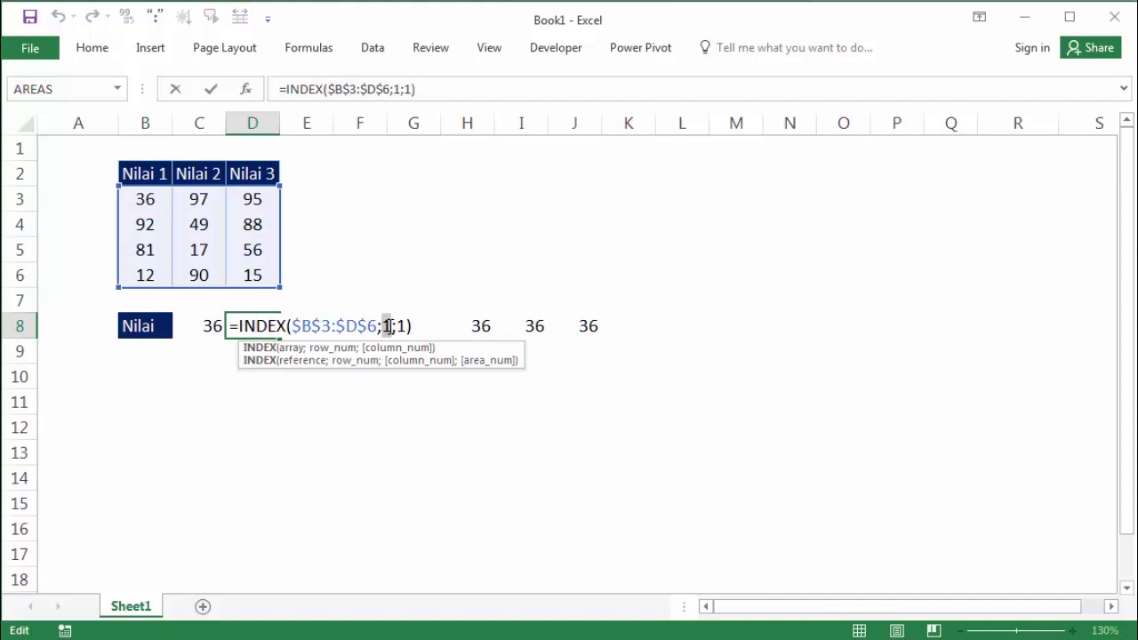
click(386, 326)
double_click(400, 326)
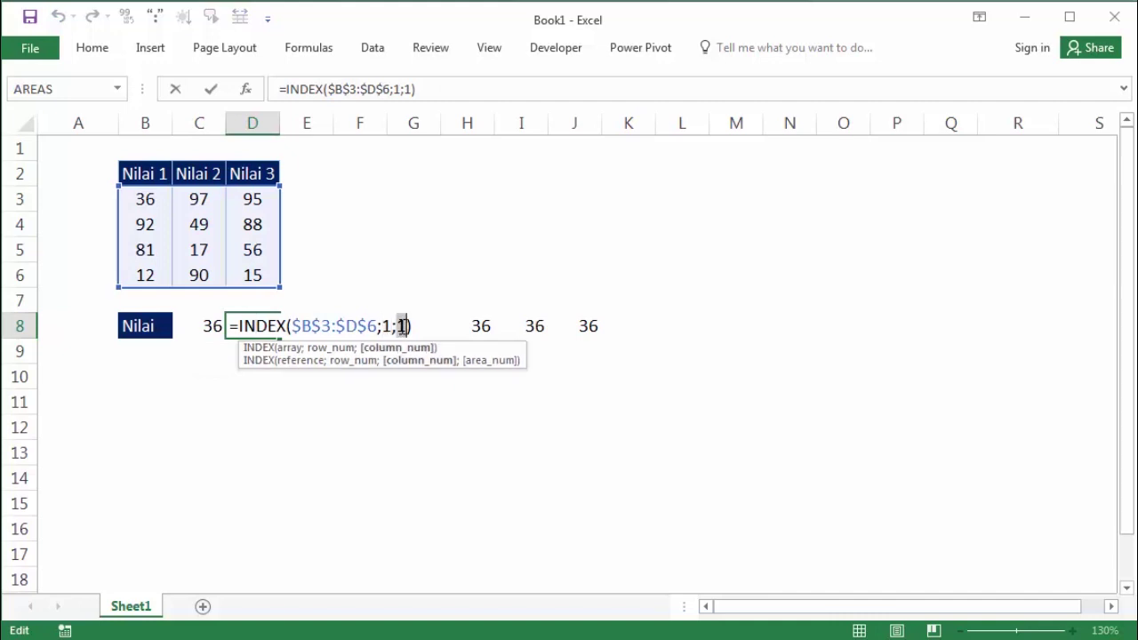
key(ctrl+Return)
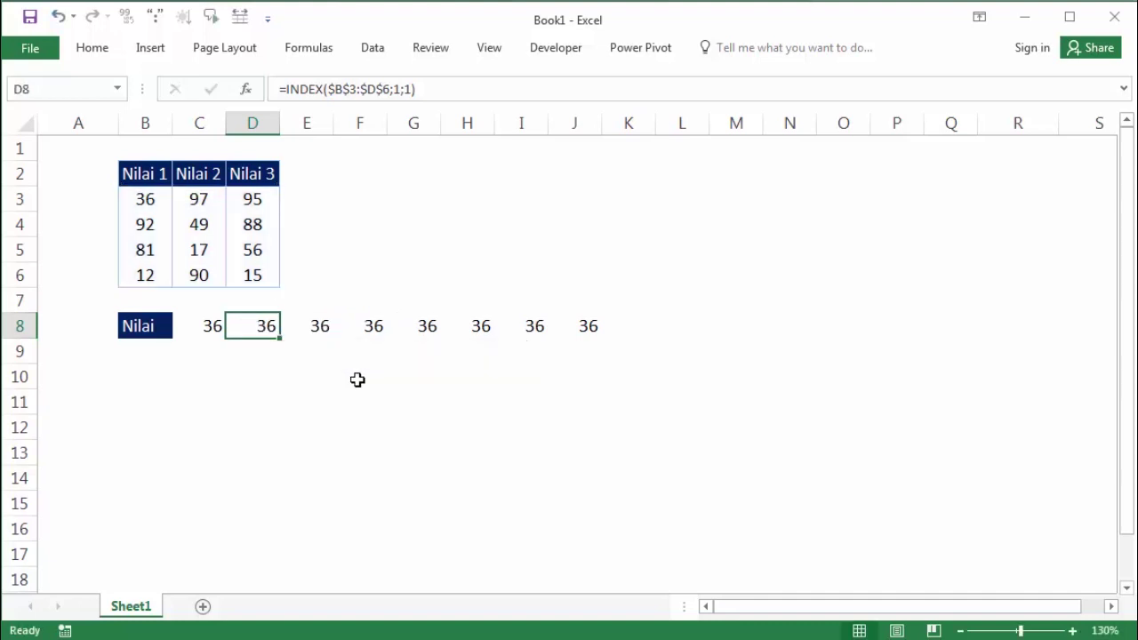
click(311, 400)
Clear the copied INDEX results from D8:J8.
drag(266, 326, 567, 328)
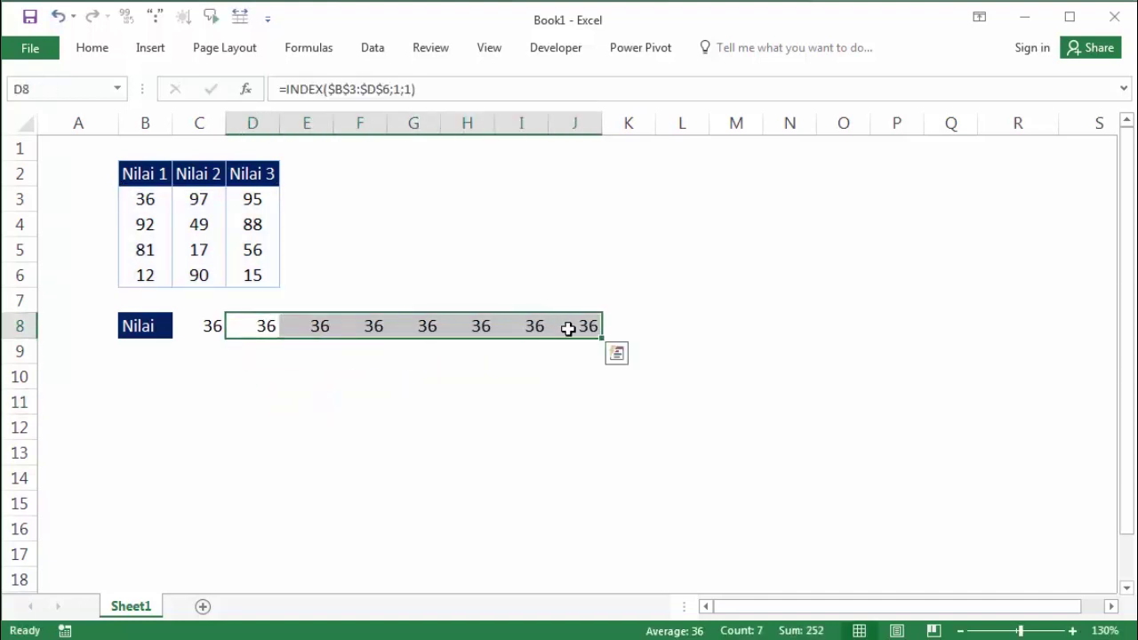
key(Delete)
click(276, 381)
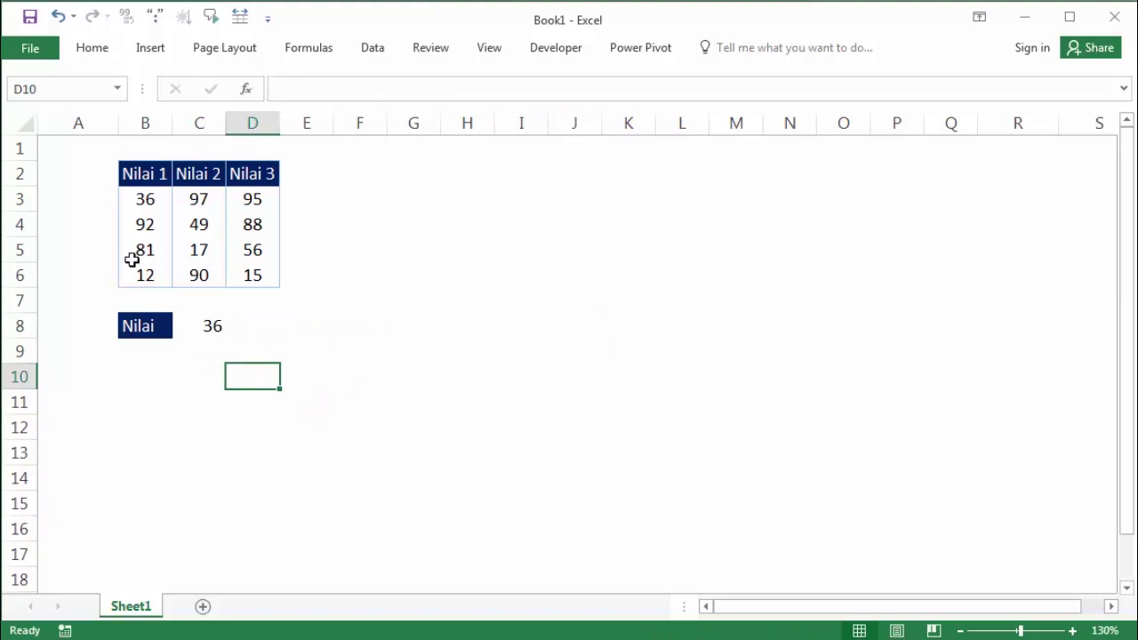
click(137, 199)
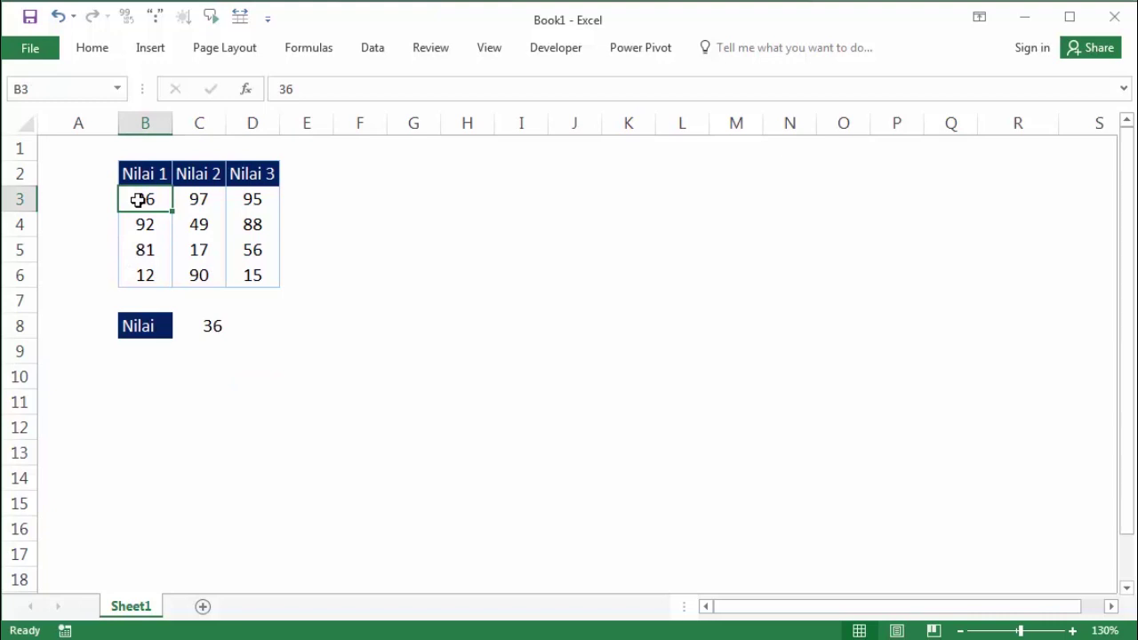
click(199, 204)
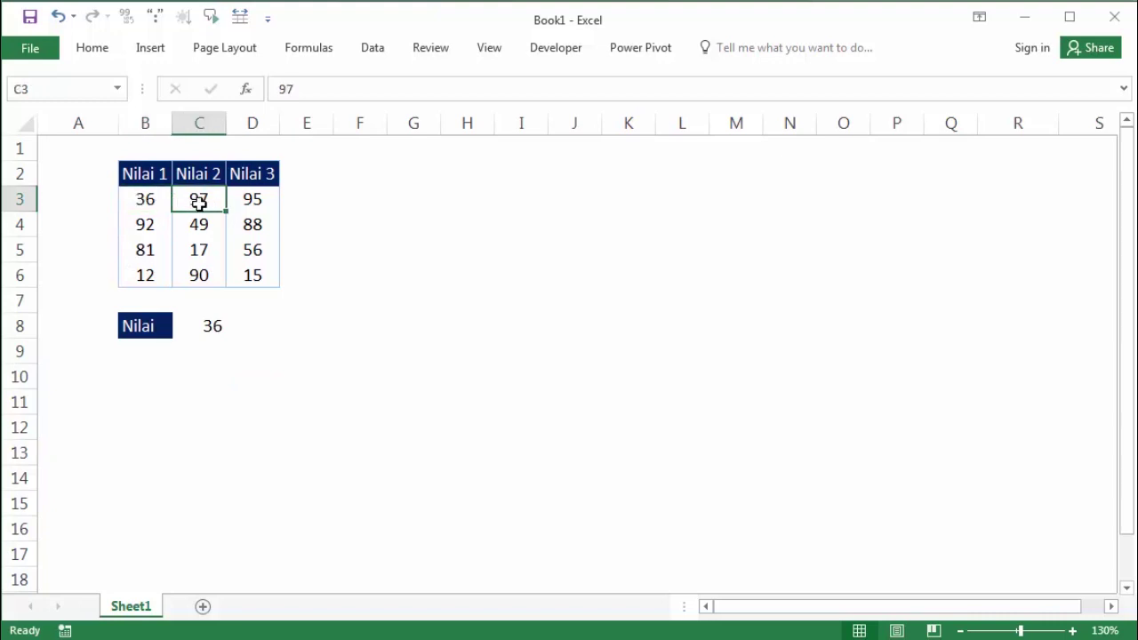
click(249, 205)
click(210, 377)
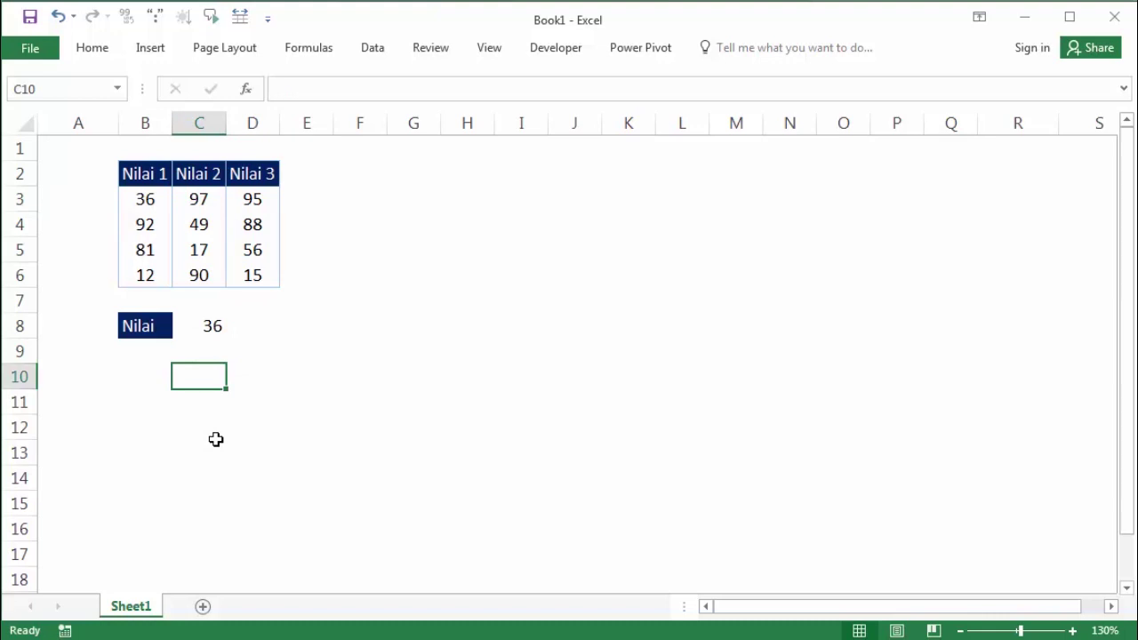
click(247, 379)
click(205, 381)
click(212, 352)
click(213, 376)
drag(135, 199, 243, 199)
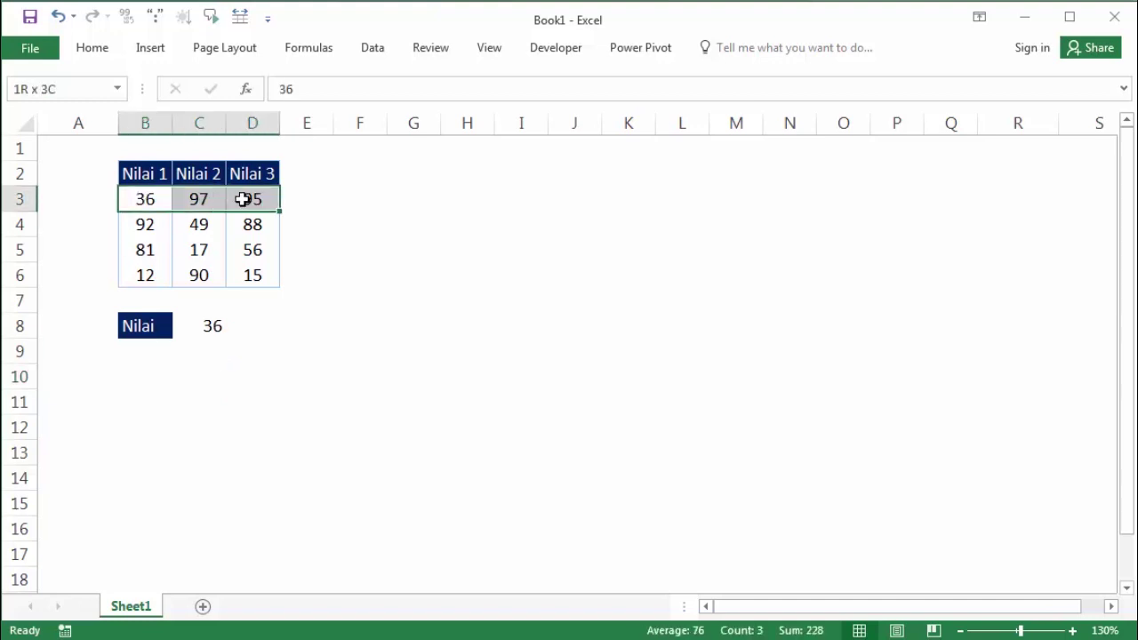
click(138, 196)
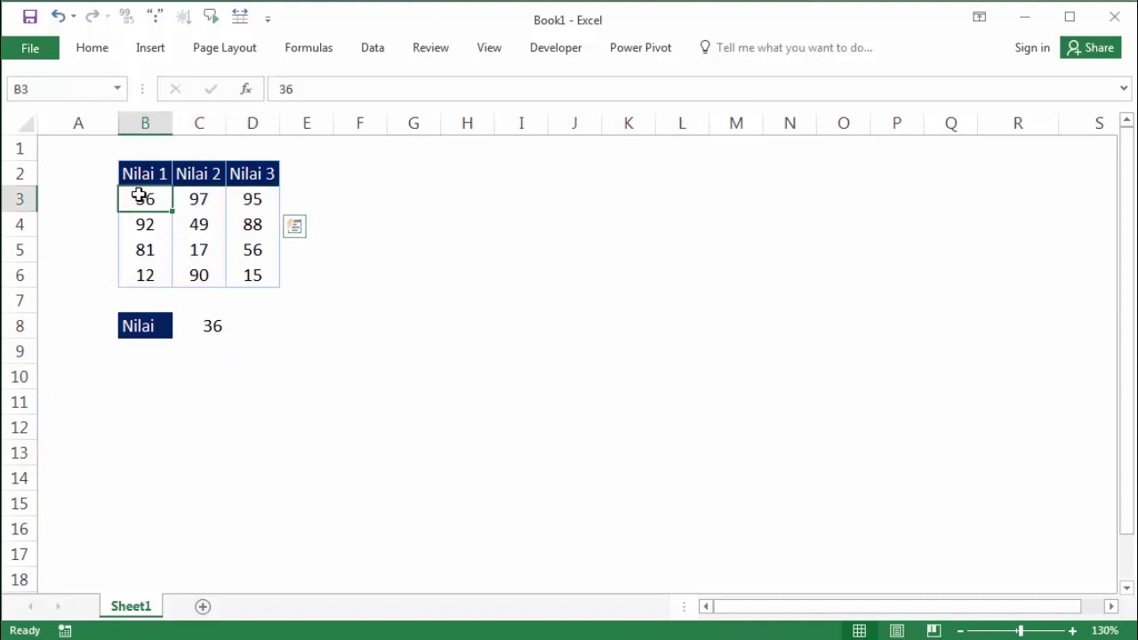
drag(138, 196, 250, 276)
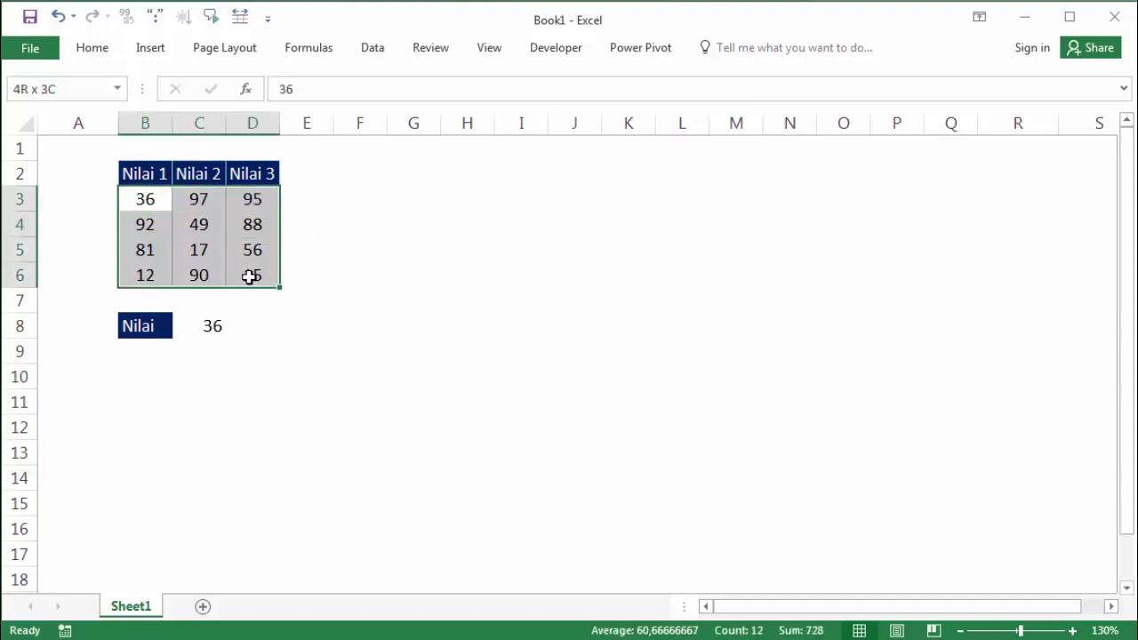
drag(147, 201, 250, 263)
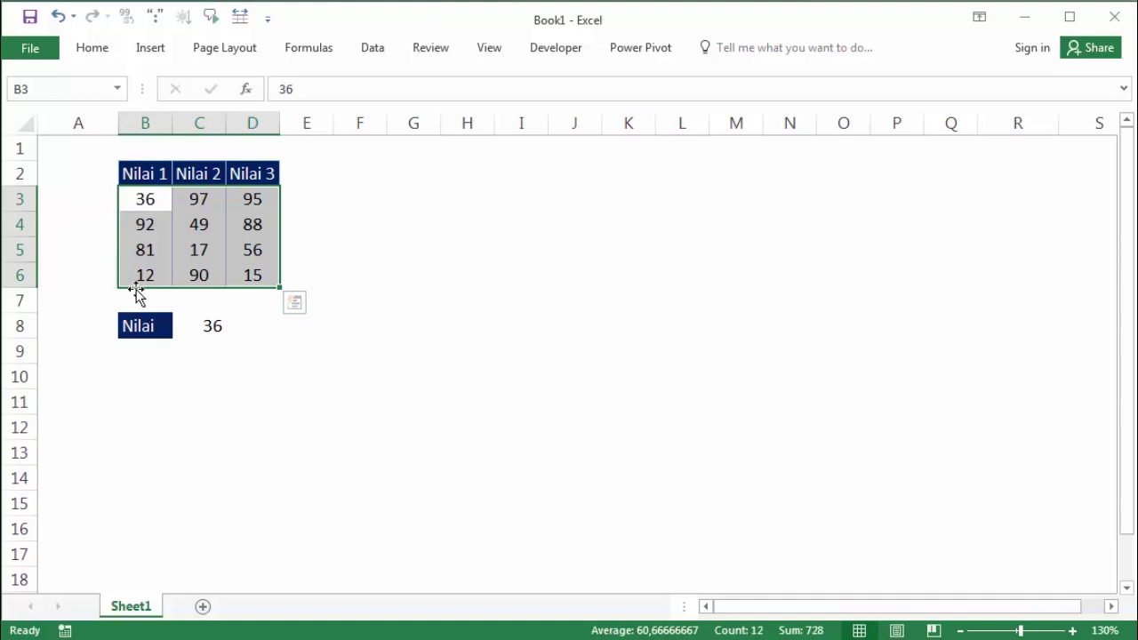
click(206, 353)
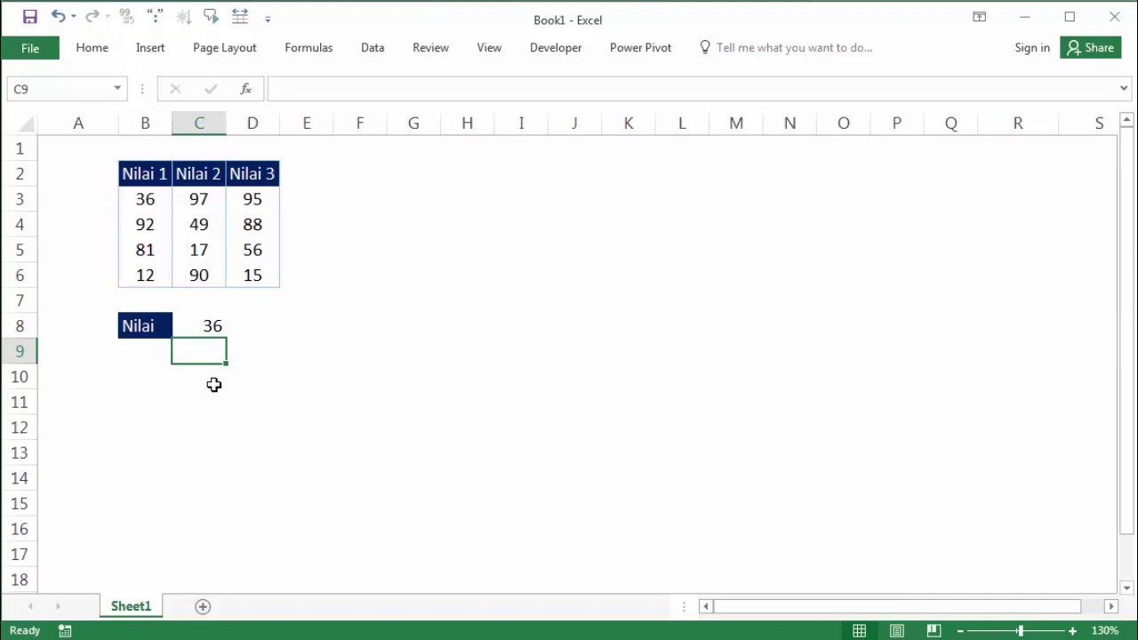
click(214, 376)
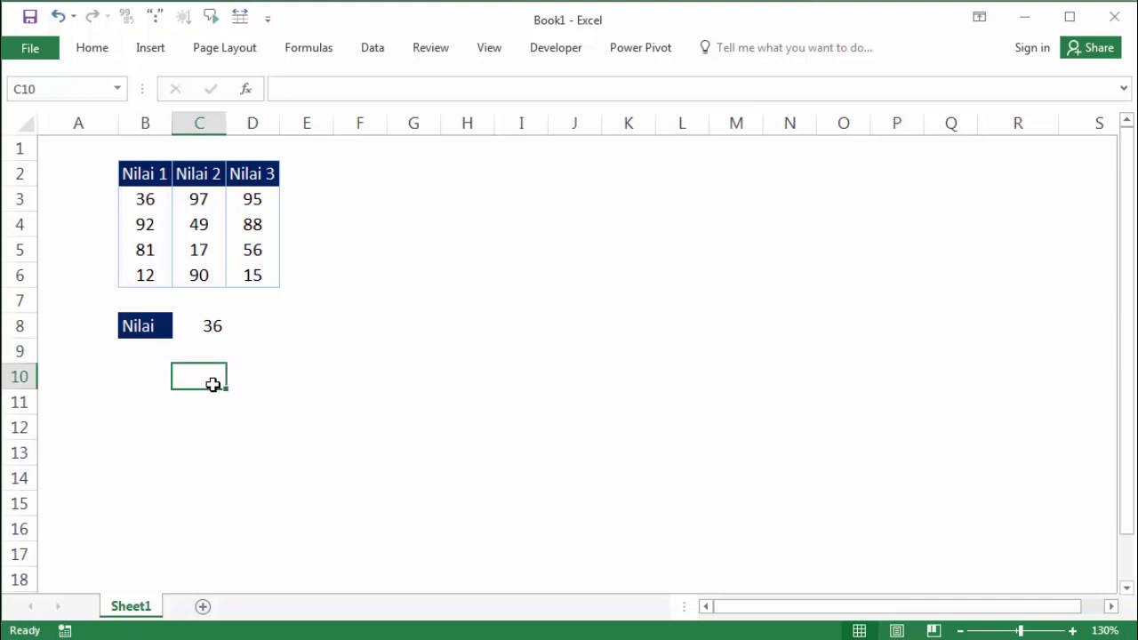
click(213, 321)
double_click(212, 323)
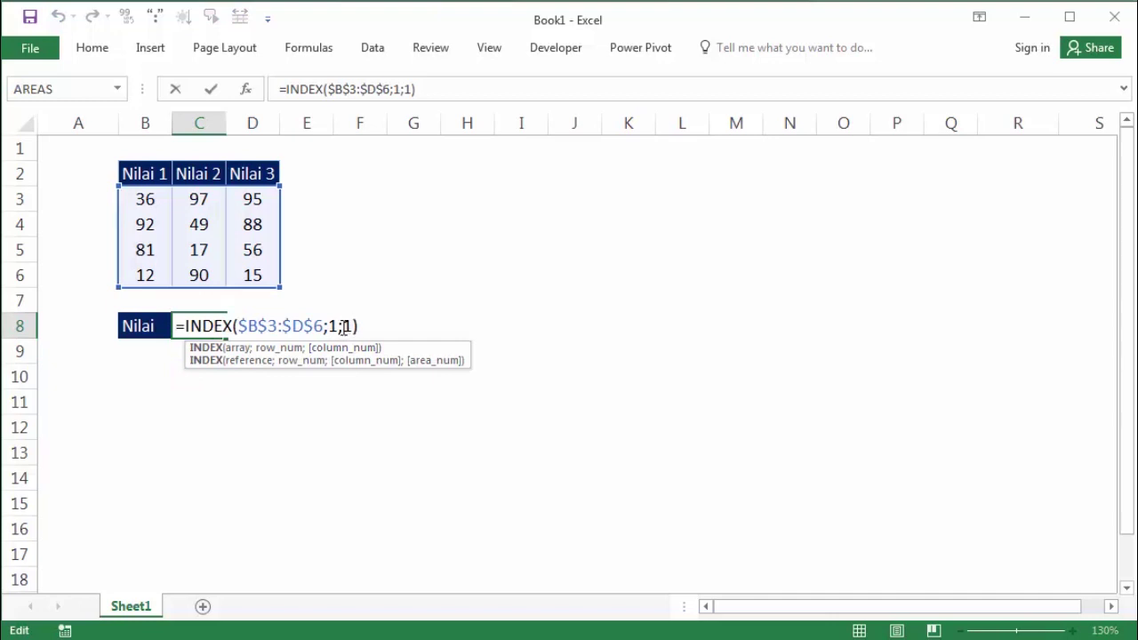
click(332, 326)
text(`)
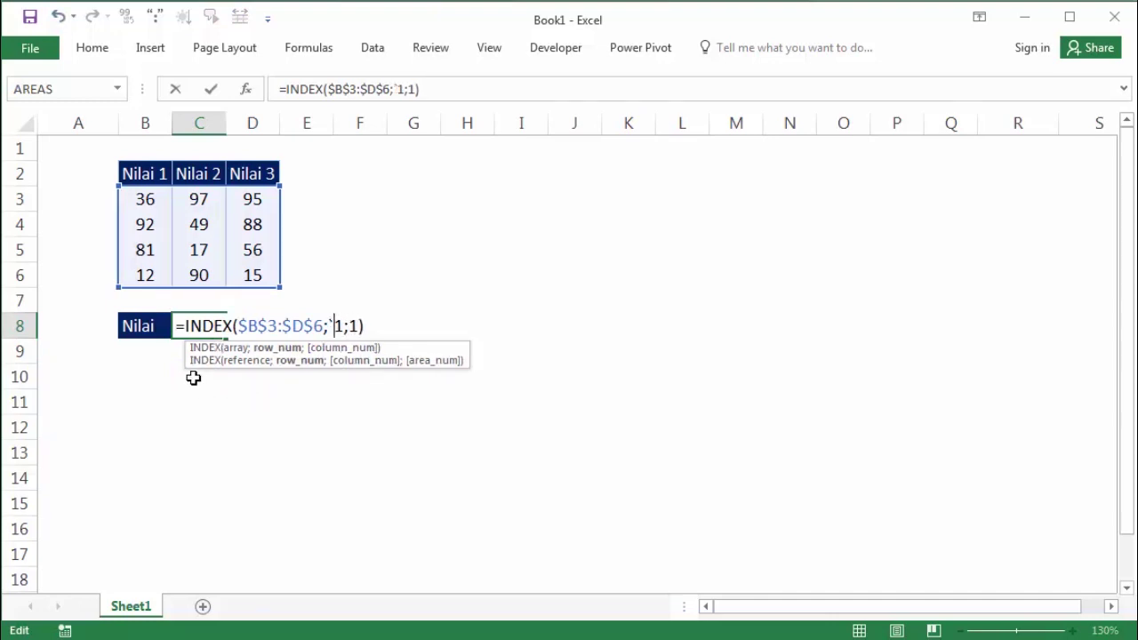
key(Return)
key(Return)
key(BackSpace)
key(Return)
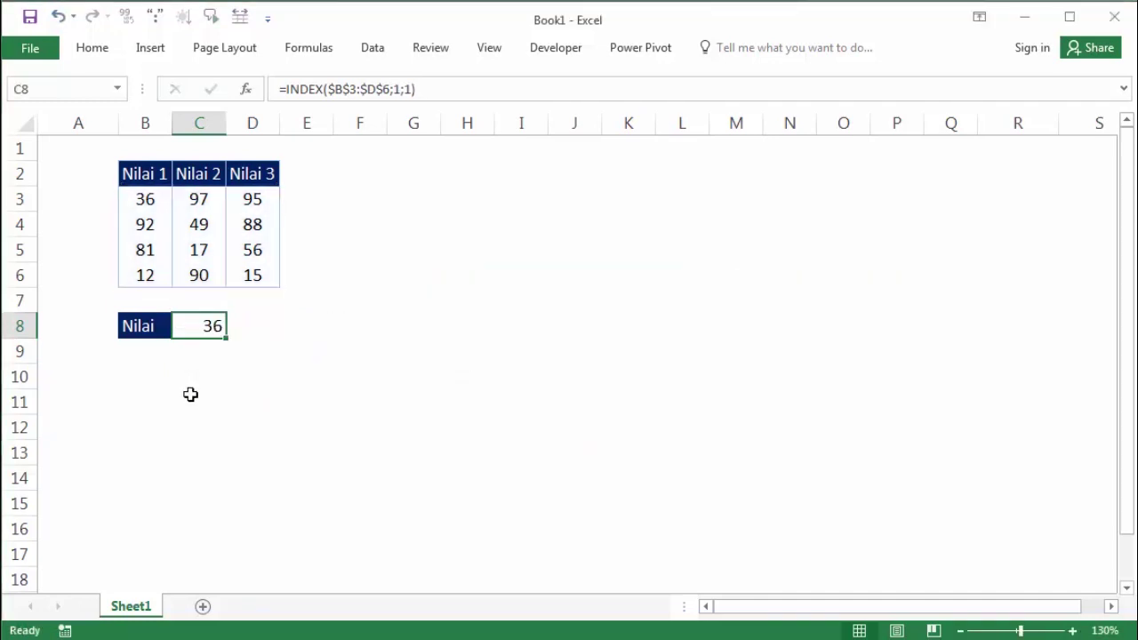
click(203, 372)
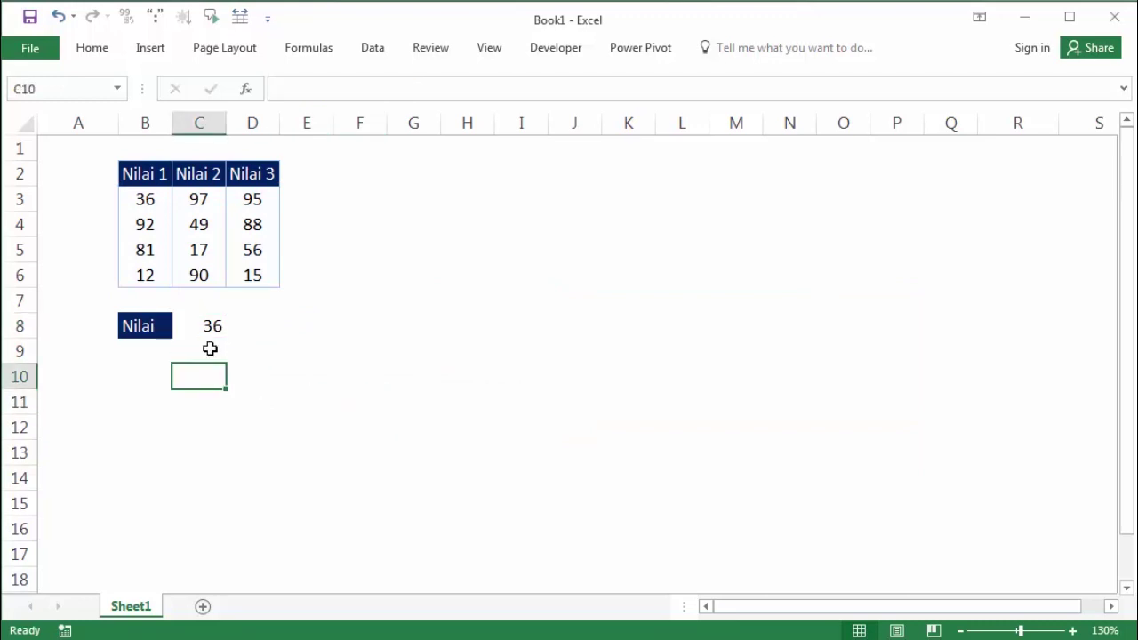
click(147, 194)
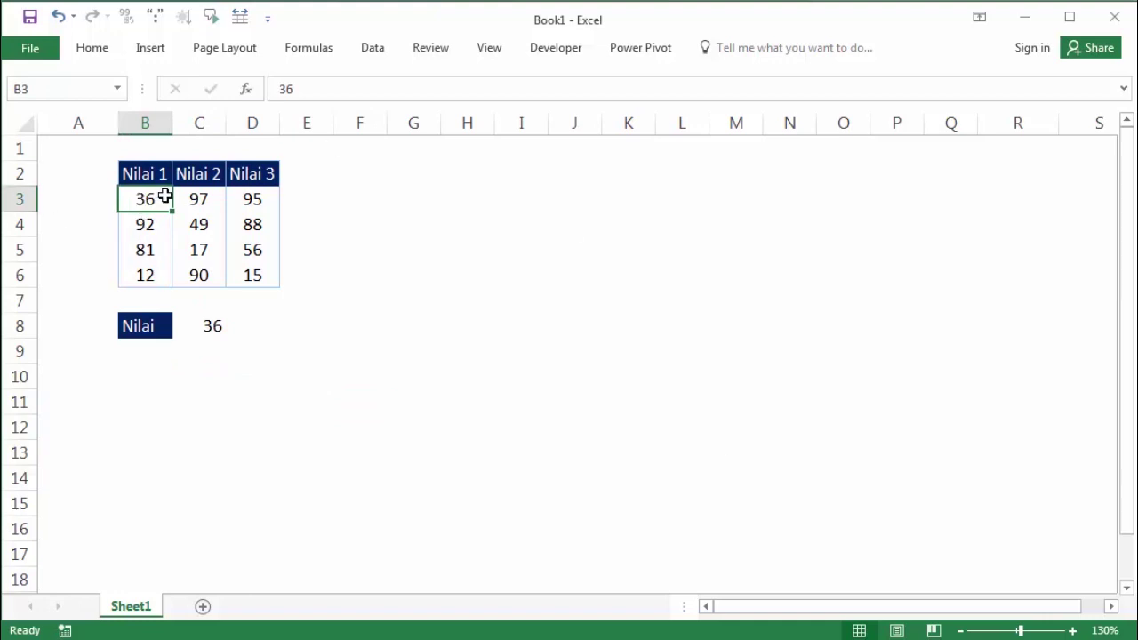
click(218, 356)
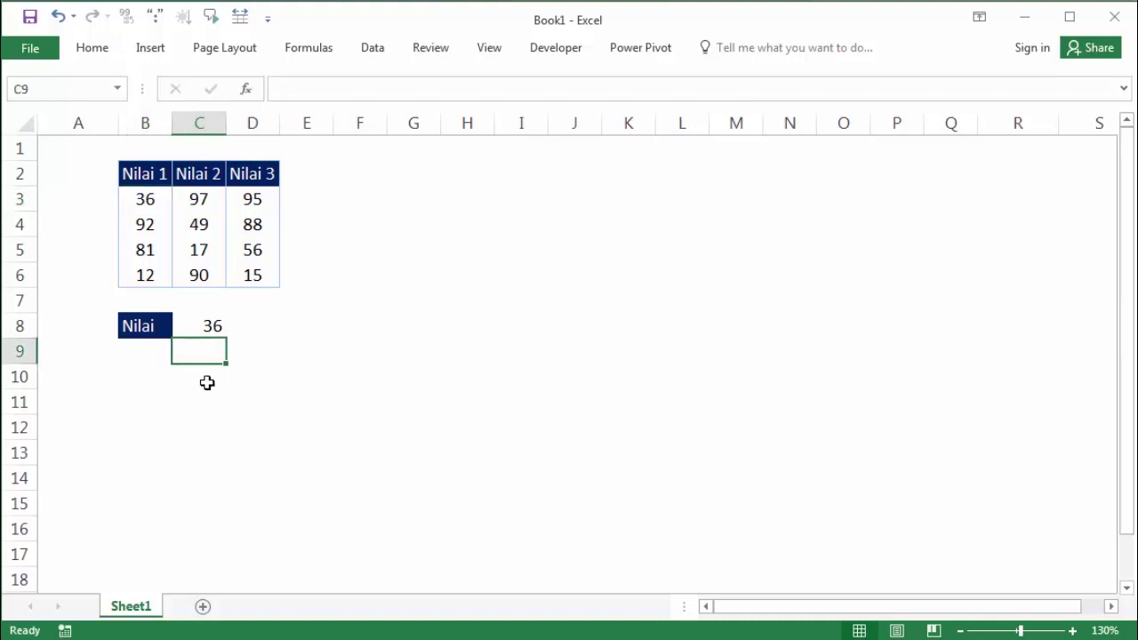
click(210, 381)
Begin C10's formula as =QUOTIENT(COLUMN(A1) using the autocomplete suggestions.
text(=)
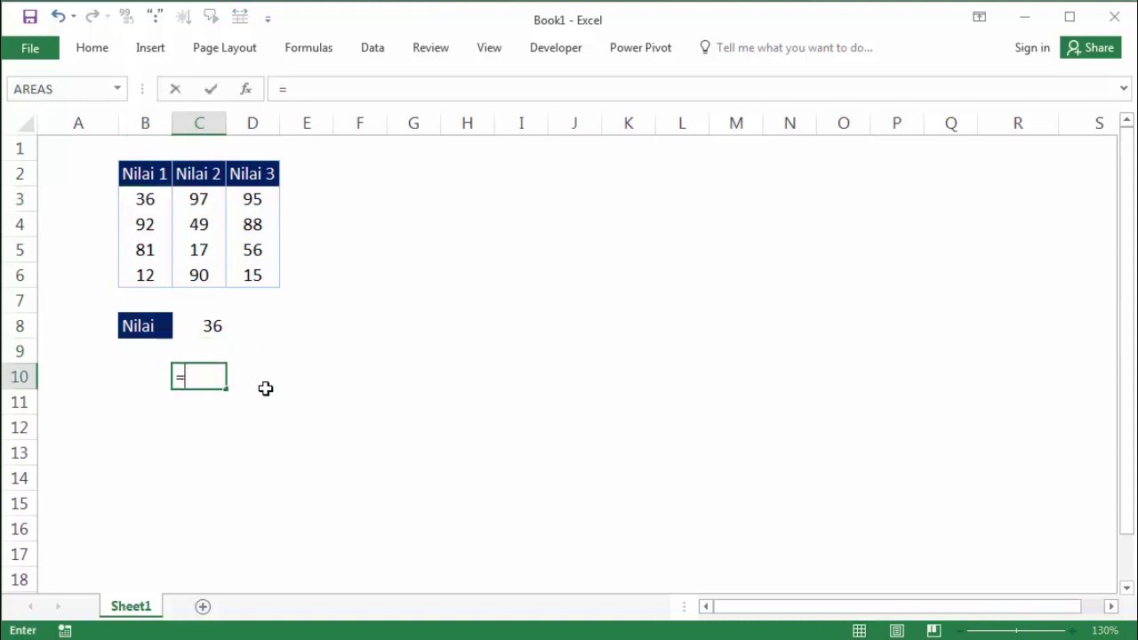
text(qu)
key(Down)
key(Down)
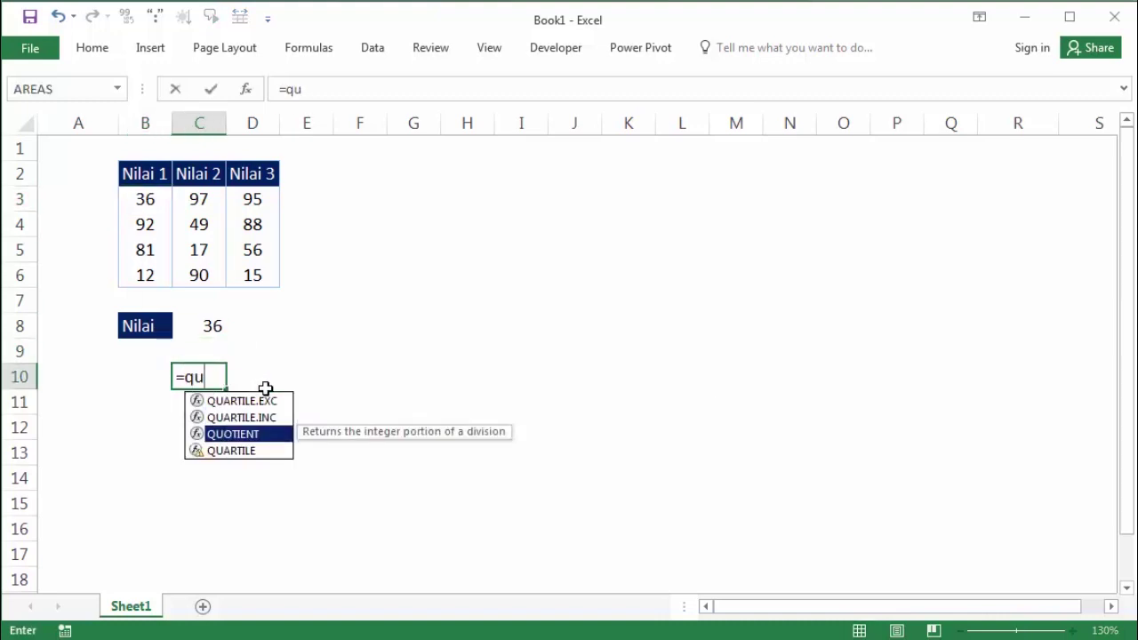
key(Tab)
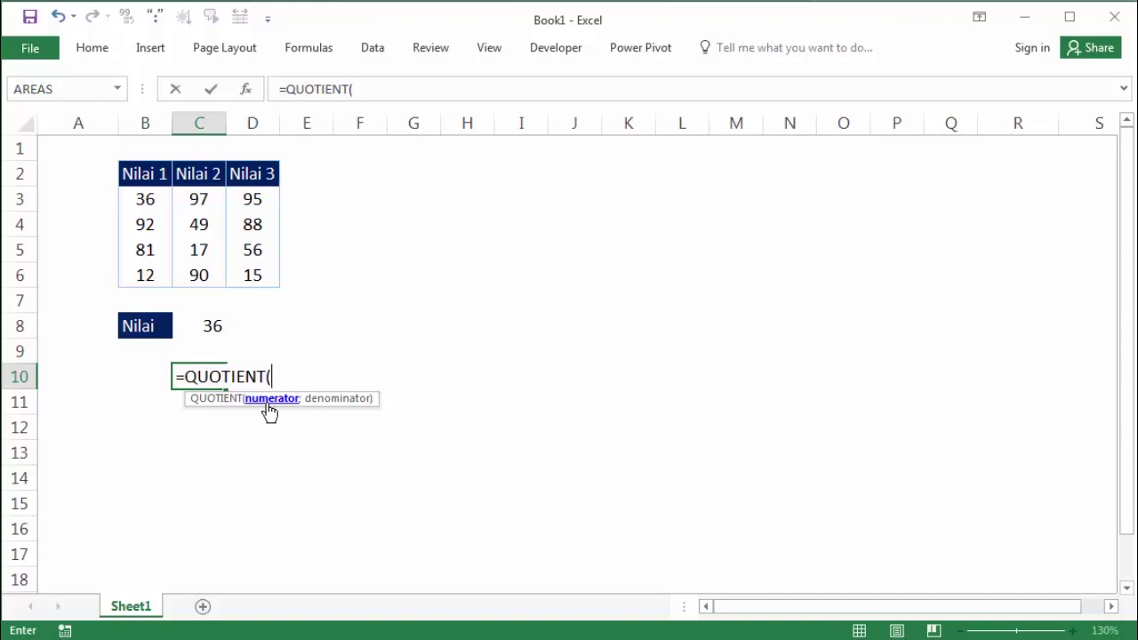
text(col)
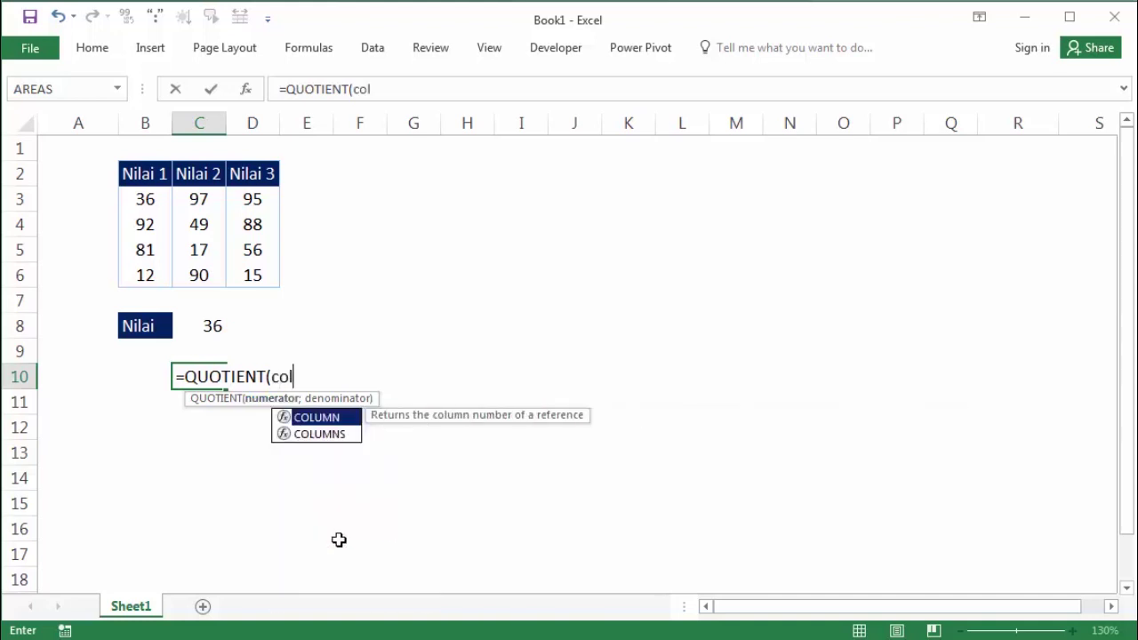
text(u)
key(Tab)
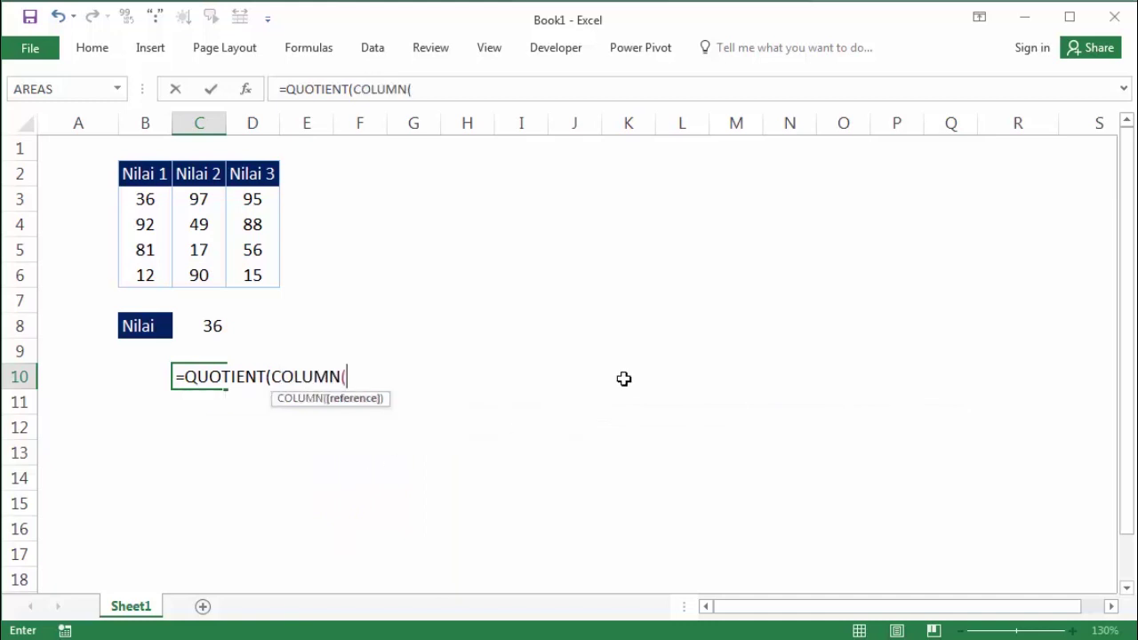
click(93, 149)
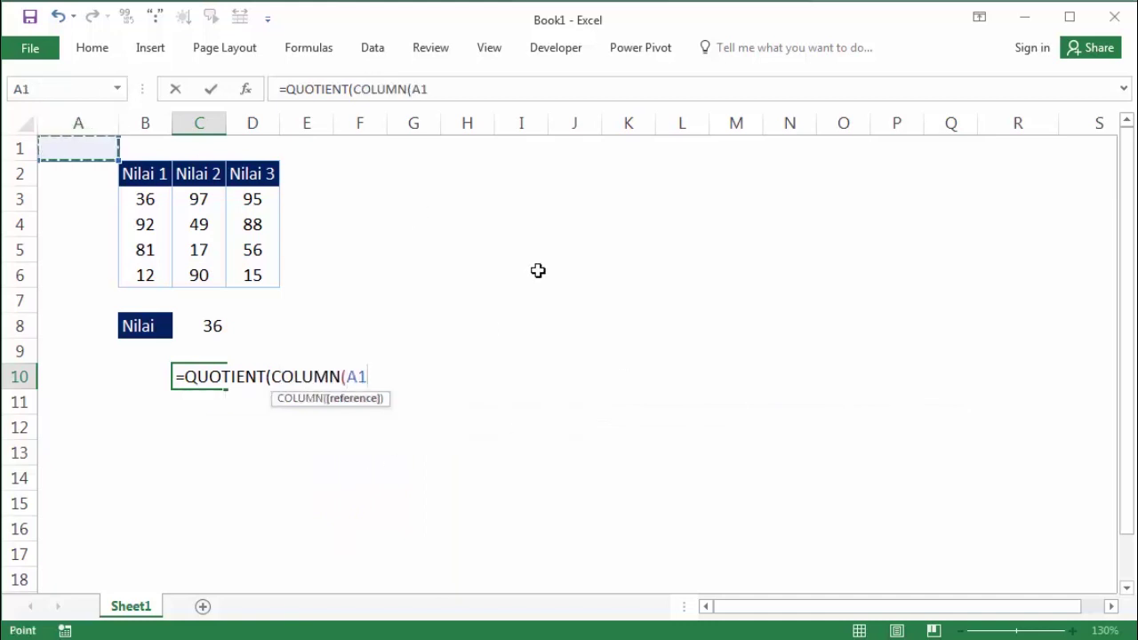
text())
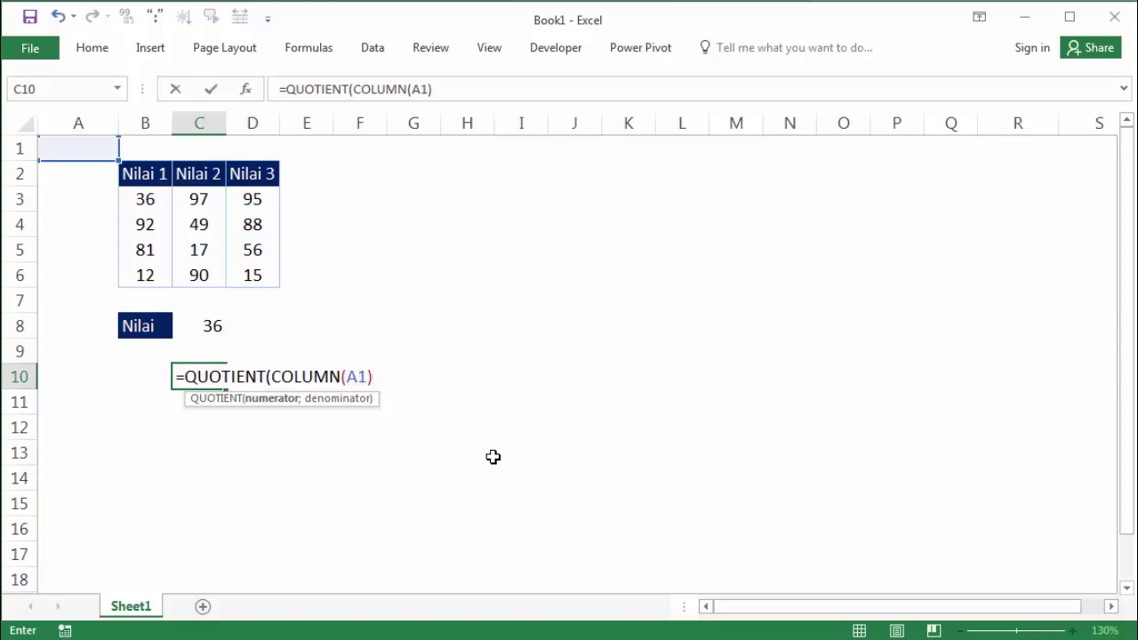
Add COLUMNS($B$3:$D$6) as the divisor and enter it, accepting the parenthesis correction.
text(;)
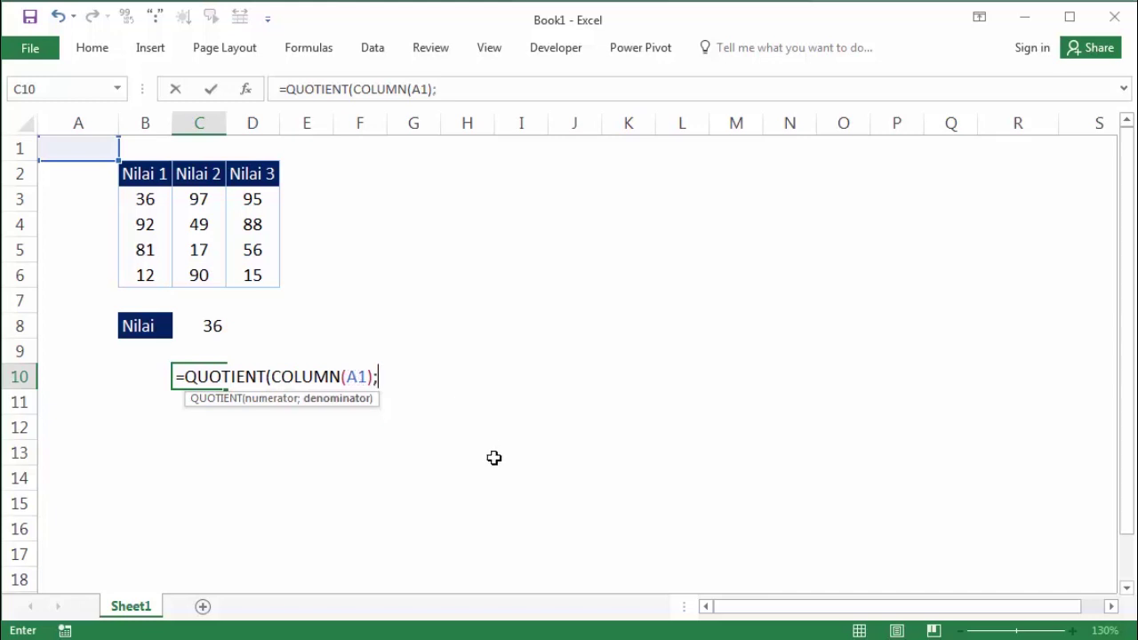
text(colum)
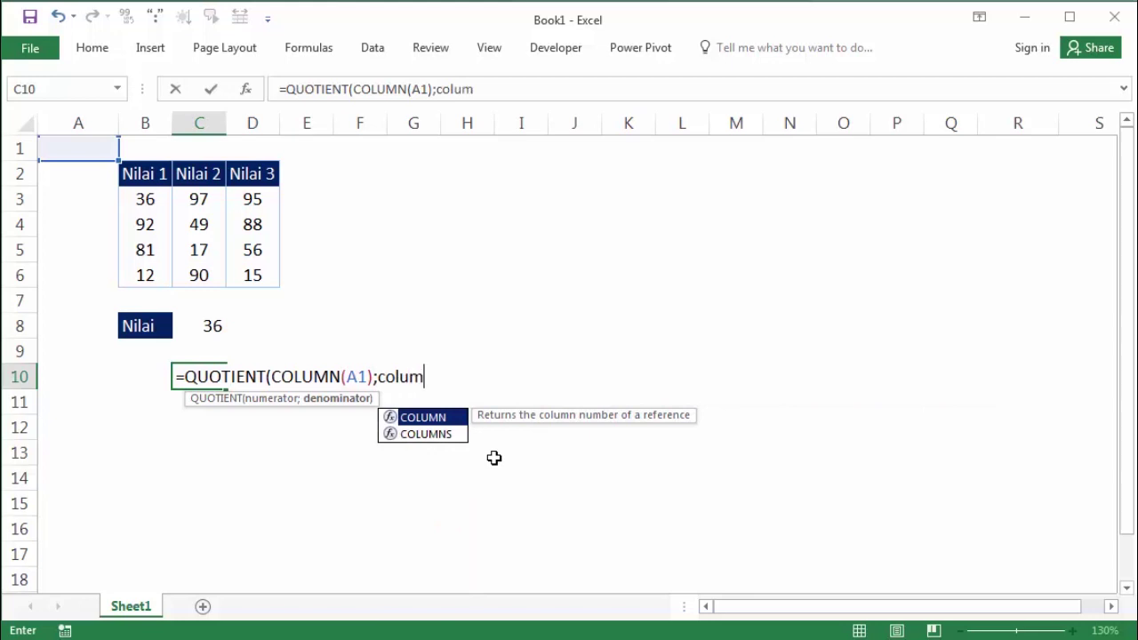
key(Down)
key(Tab)
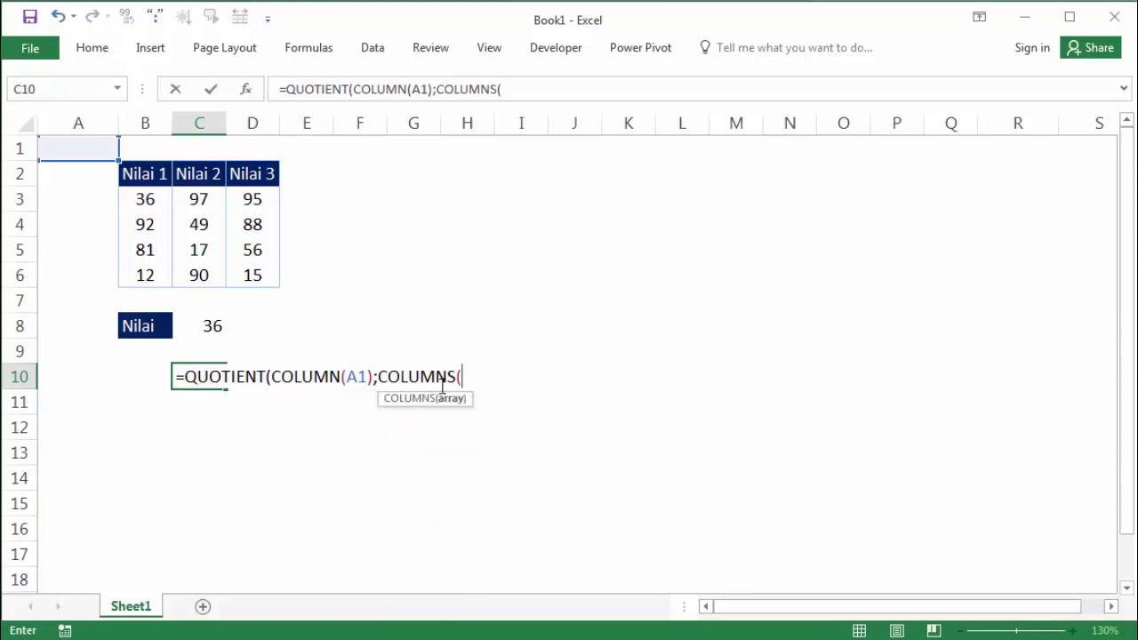
drag(149, 204, 256, 272)
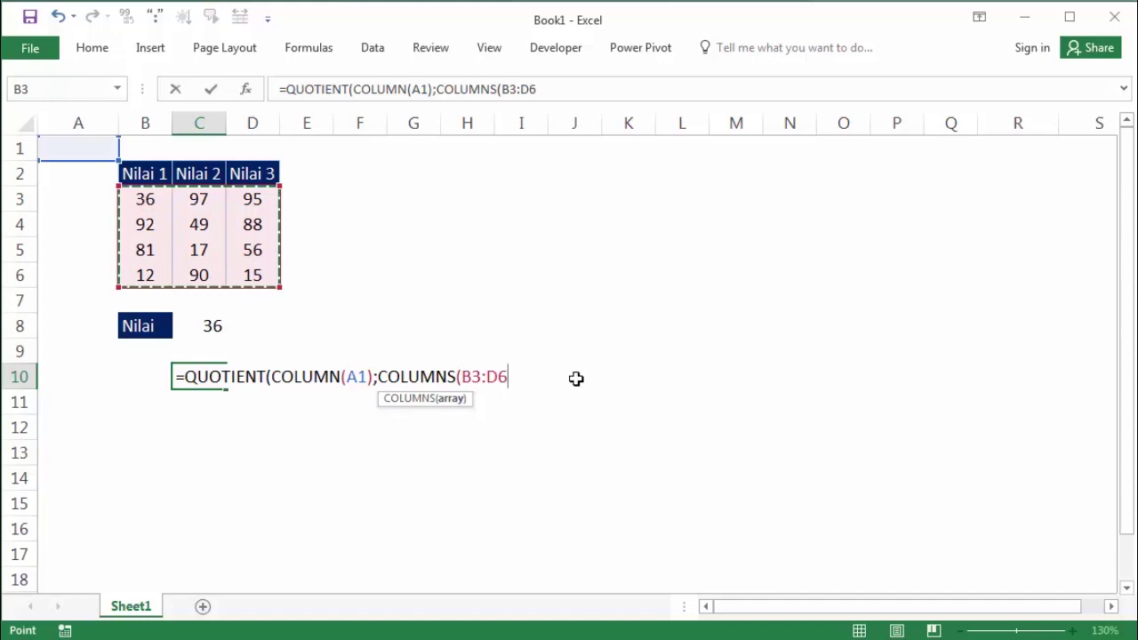
key(F4)
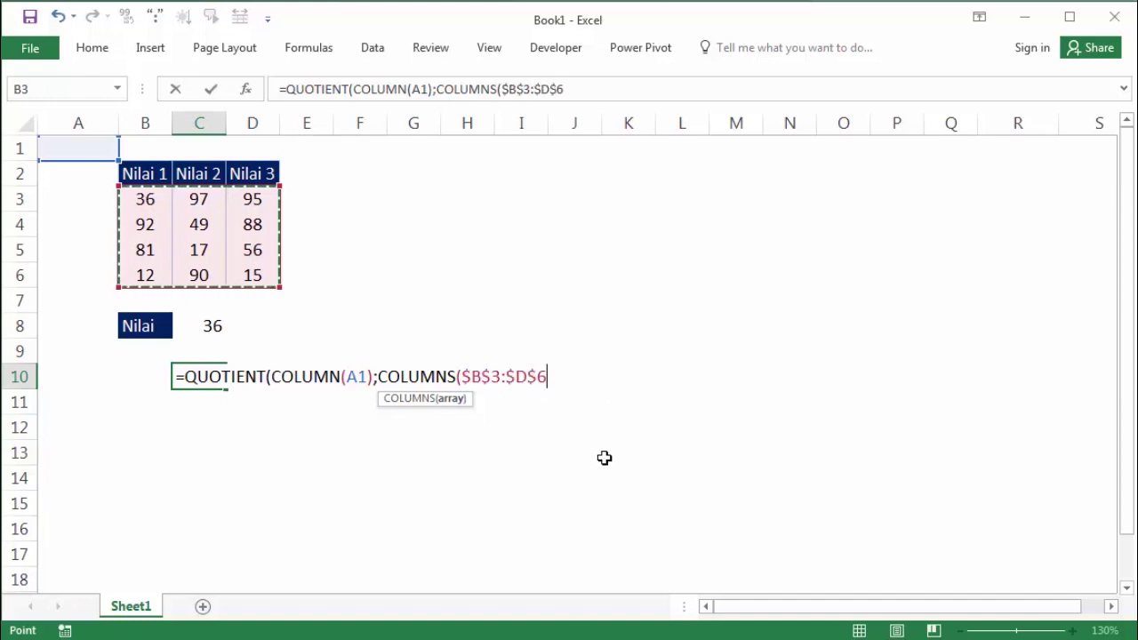
key(Return)
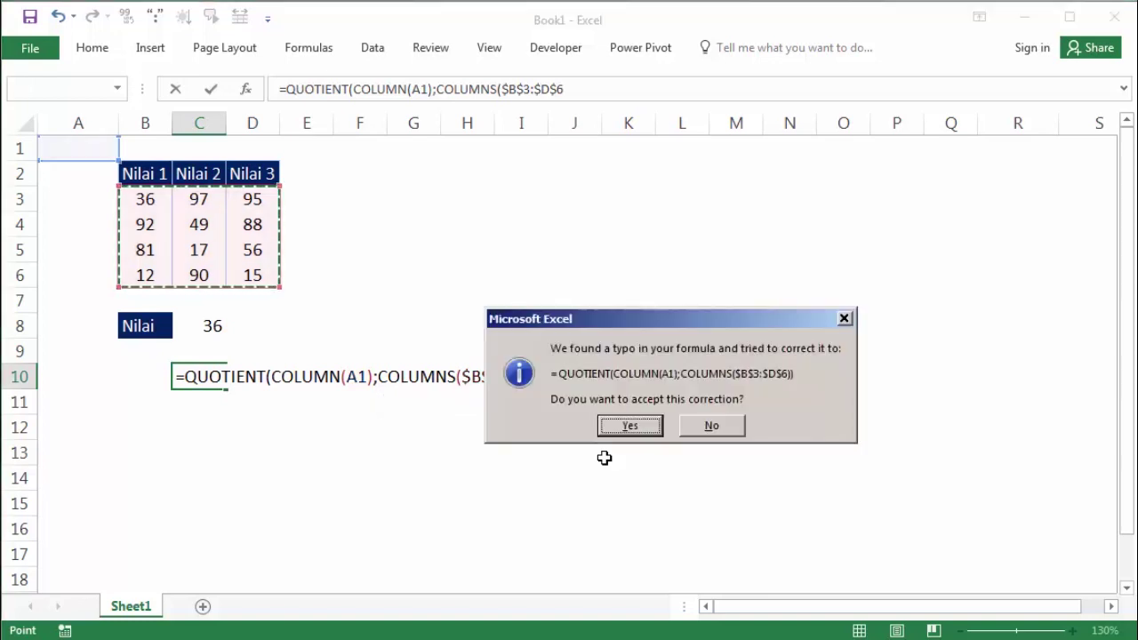
key(Return)
Re-enter C10's QUOTIENT formula unchanged, confirming it returns 0.
double_click(211, 376)
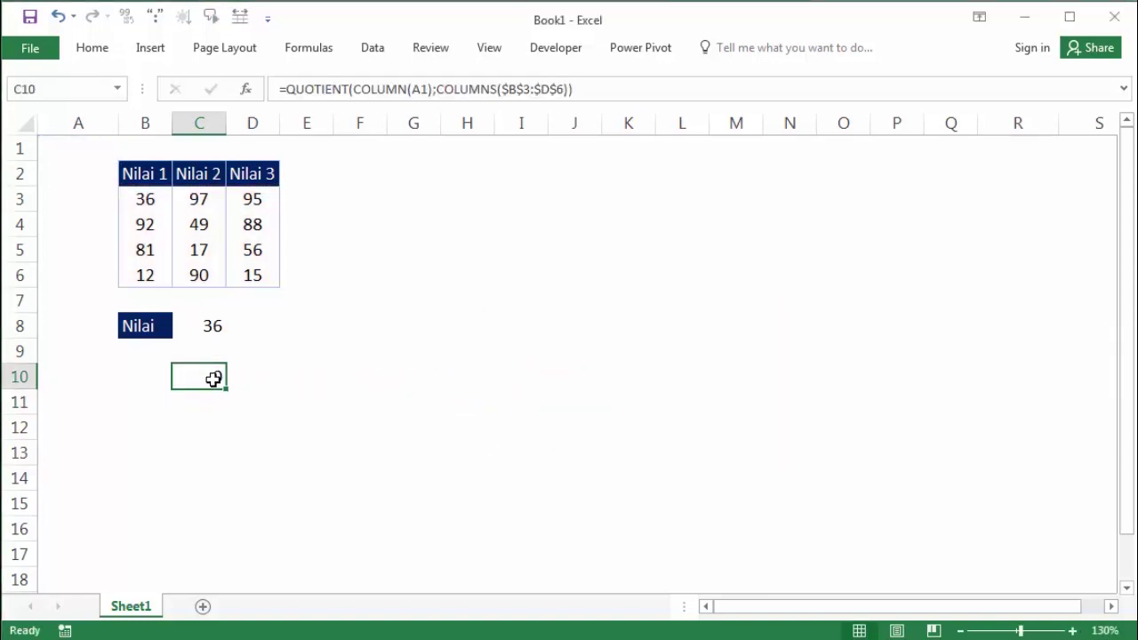
key(Return)
double_click(197, 376)
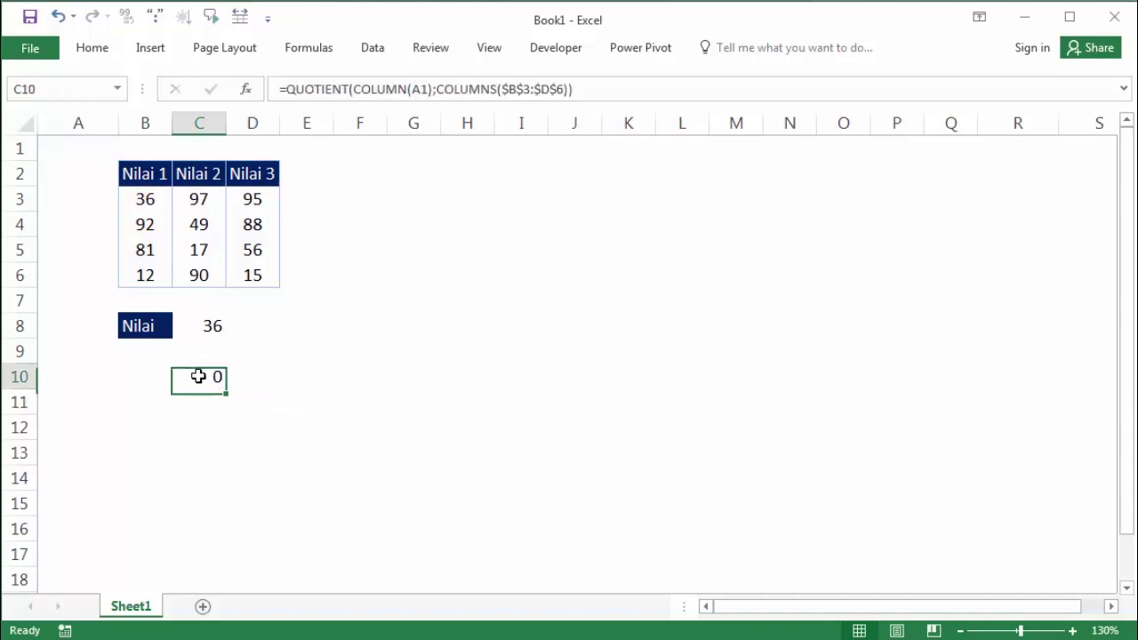
key(Return)
double_click(184, 376)
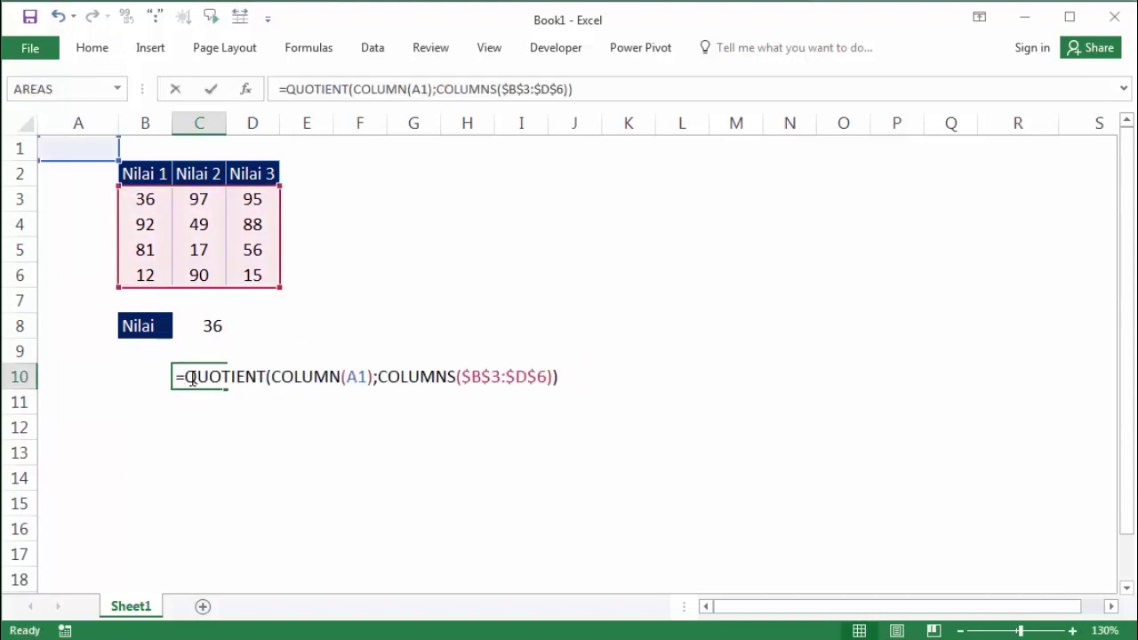
key(Return)
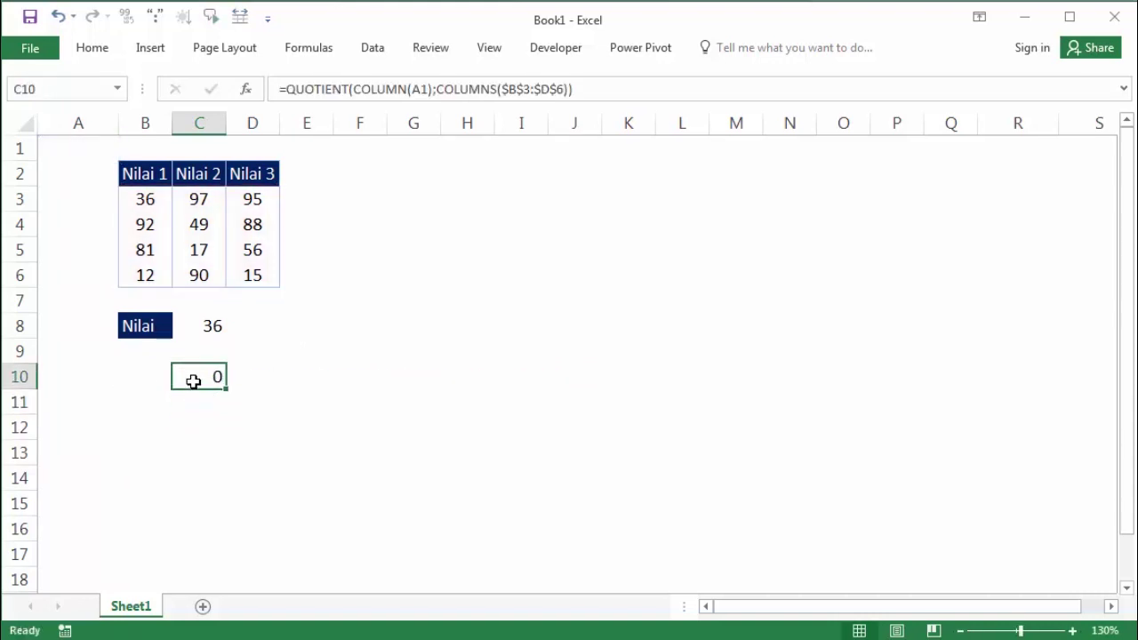
Insert -1 after COLUMN(A1) and append +1 in C10's formula, then check the B3:D6 scores.
double_click(196, 376)
click(375, 376)
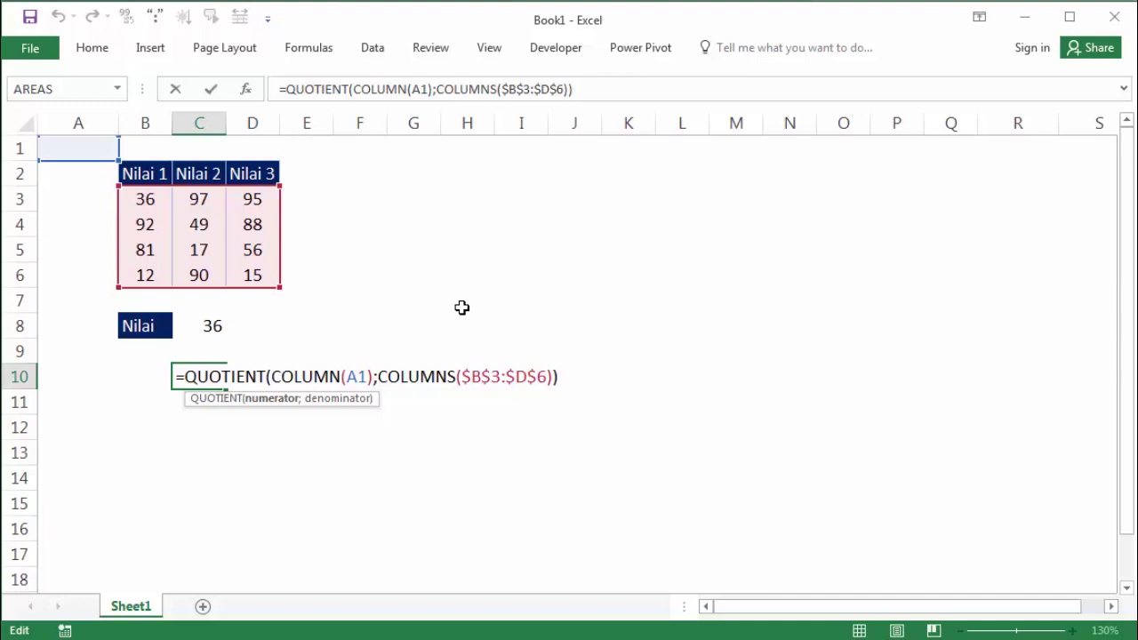
text(-1)
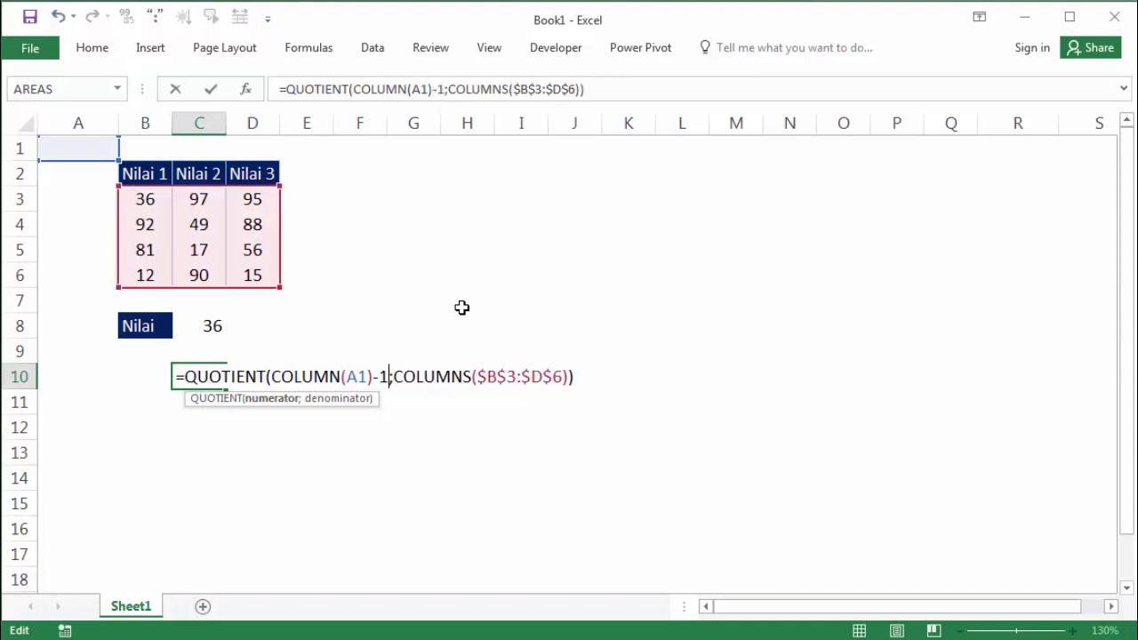
click(579, 378)
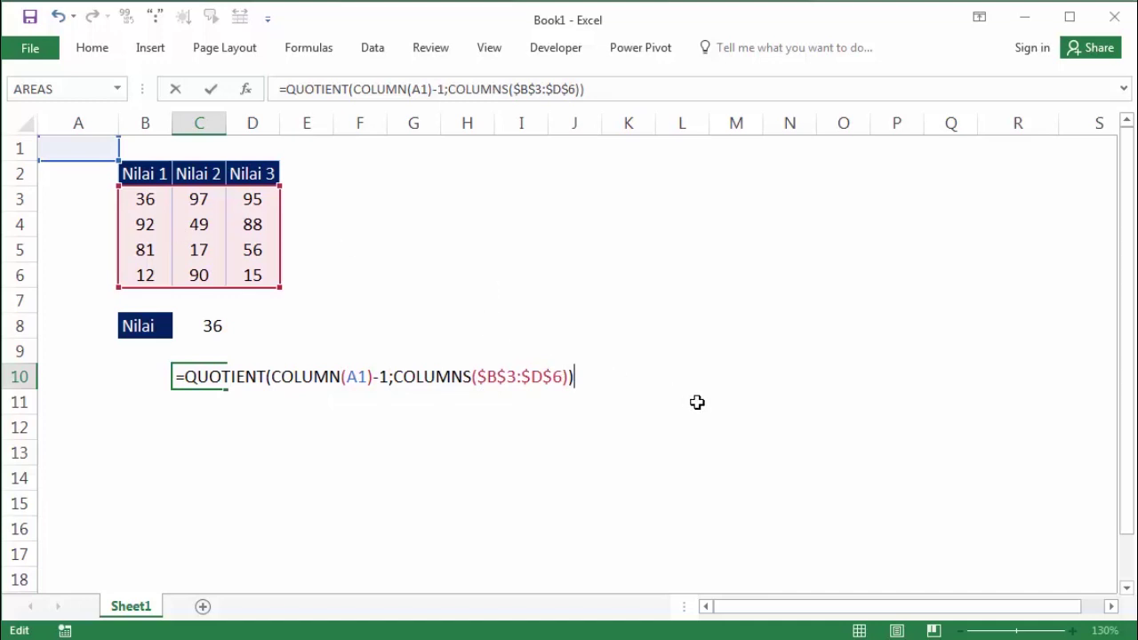
text(+1)
key(Return)
click(222, 377)
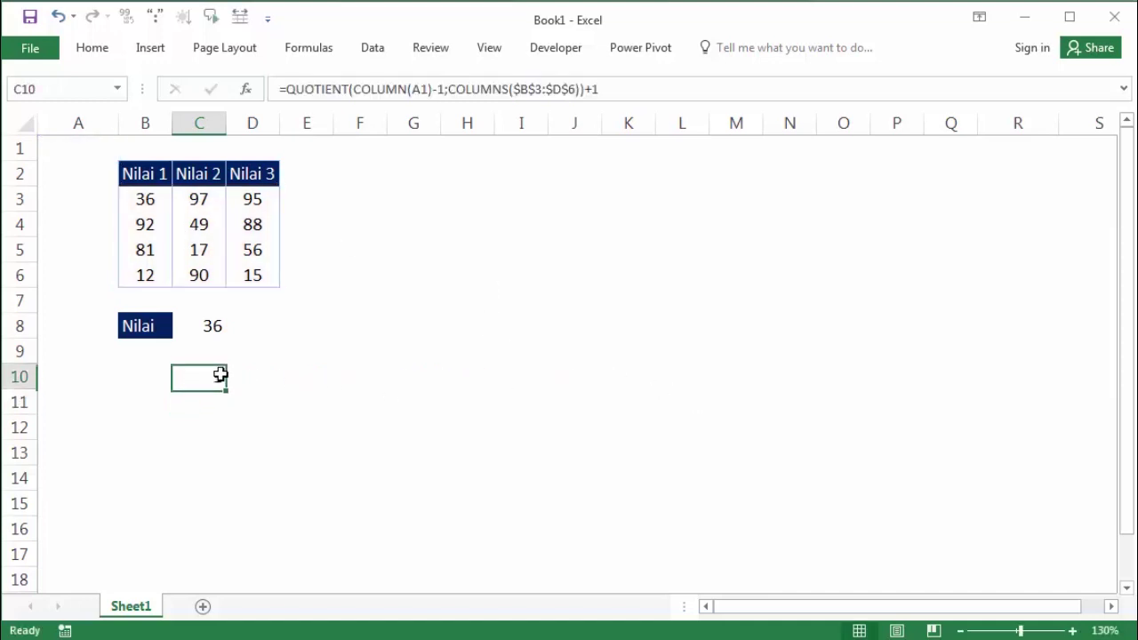
drag(151, 201, 251, 275)
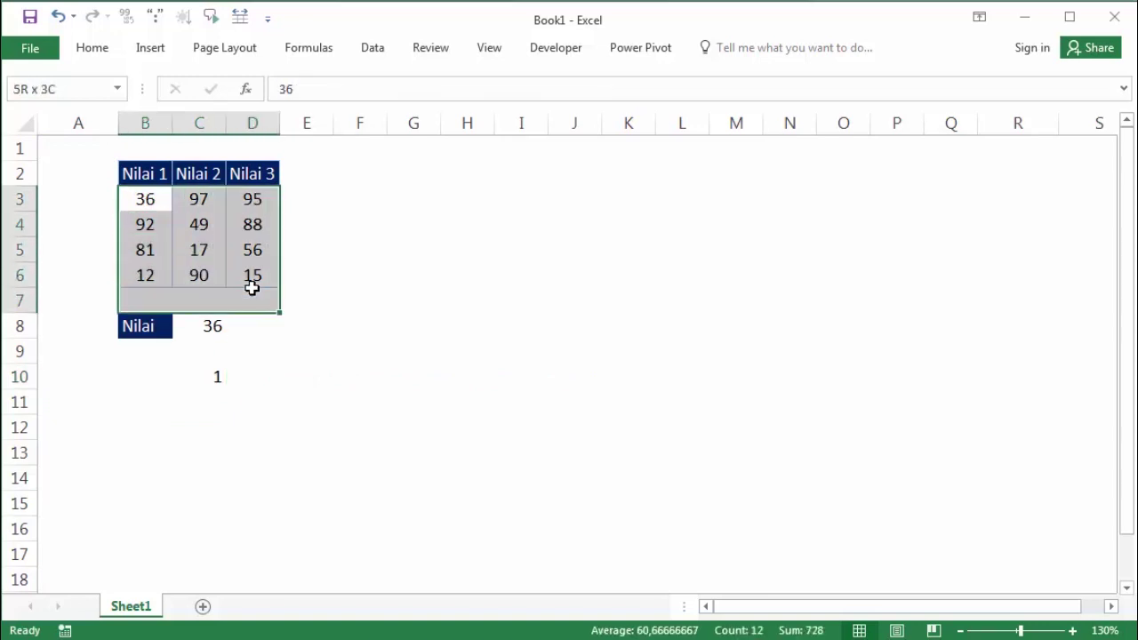
Add a helper =COLUMNS(B3:D6) in C12, which returns 3.
click(218, 426)
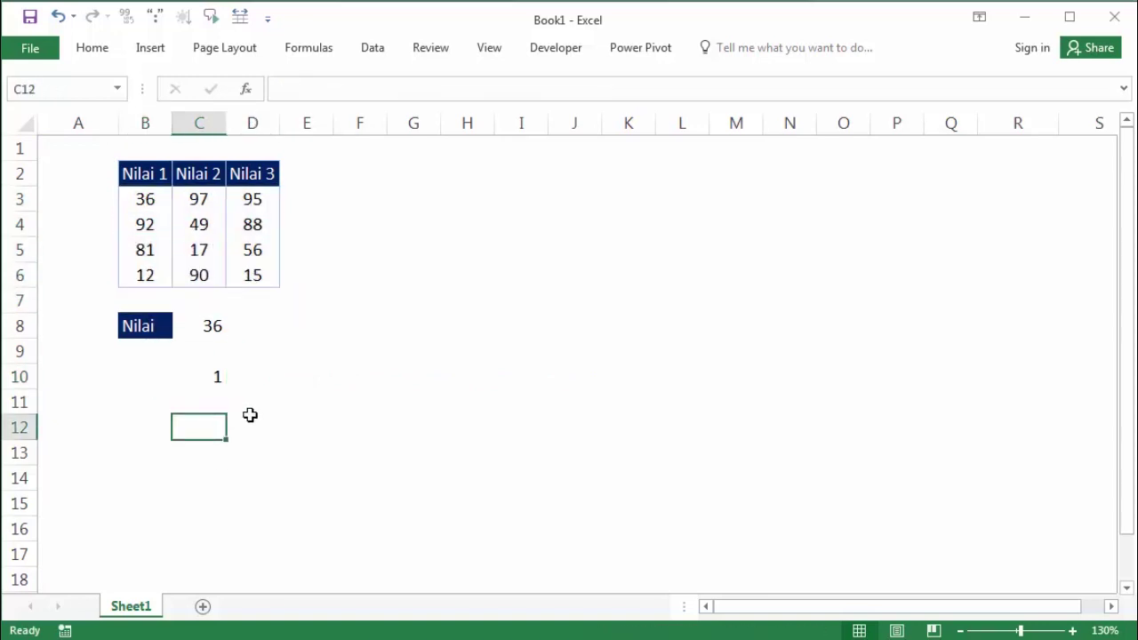
text(=colum)
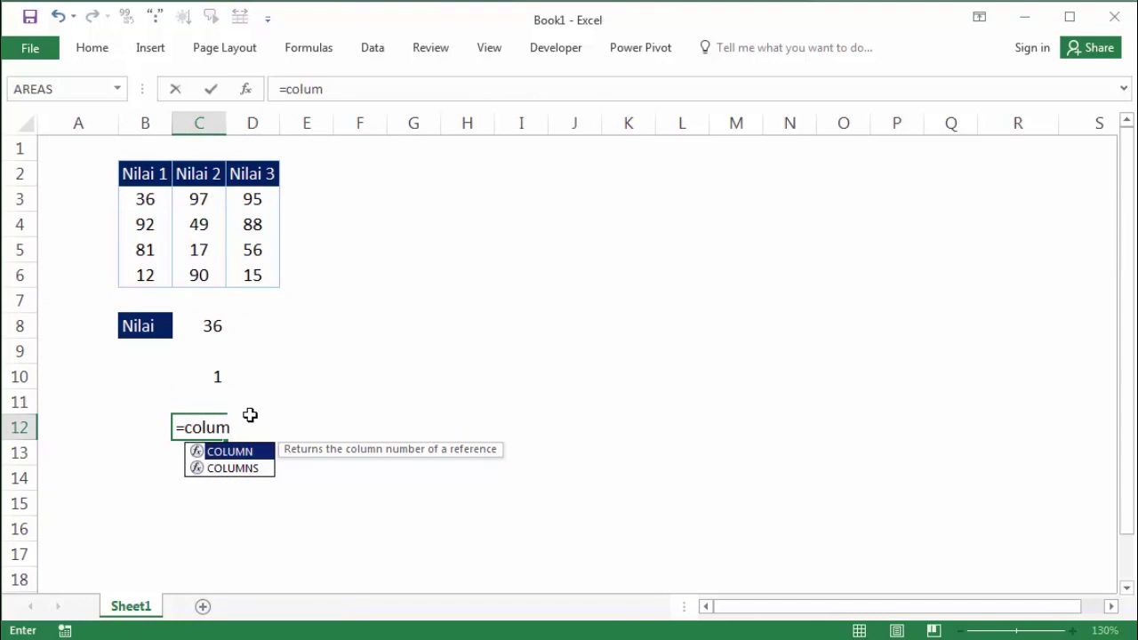
key(Down)
key(Tab)
click(165, 199)
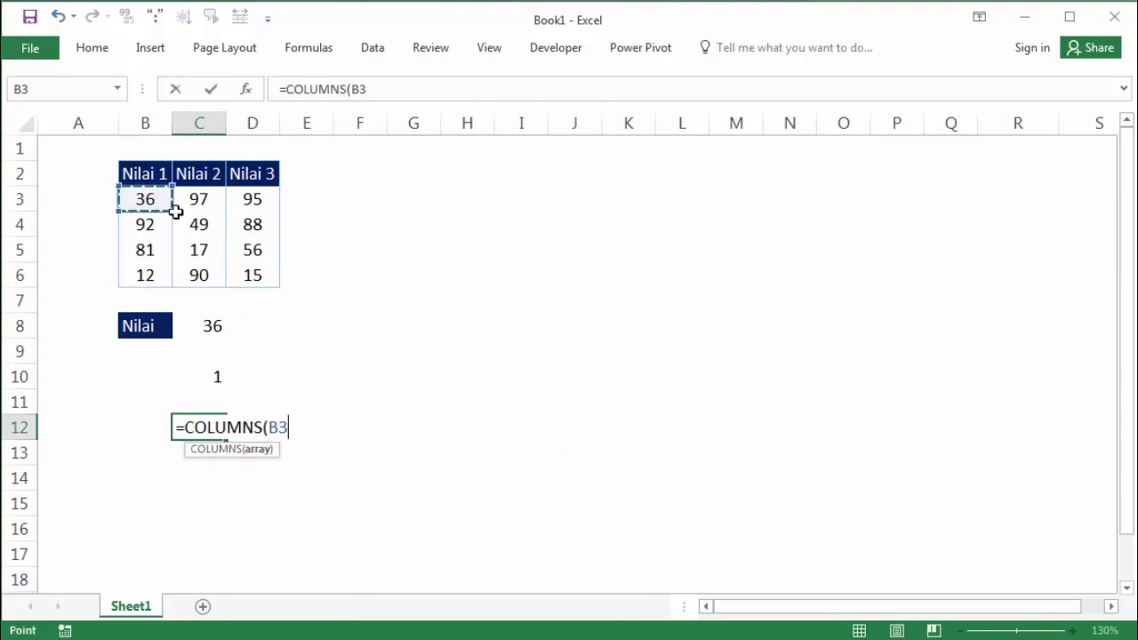
drag(176, 209, 229, 274)
key(Return)
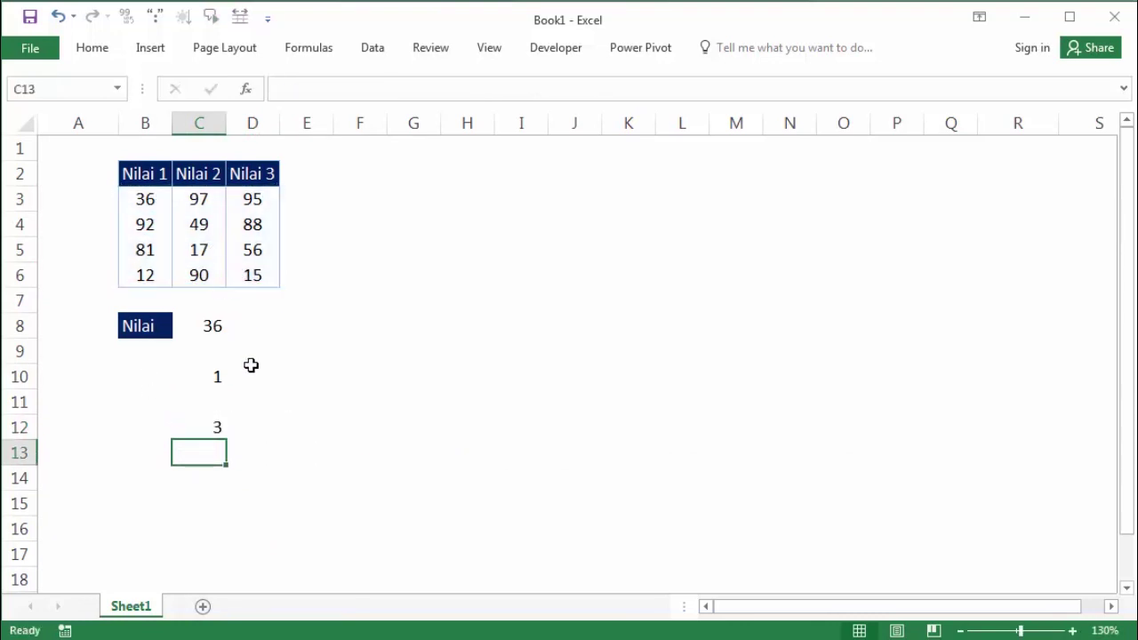
click(223, 430)
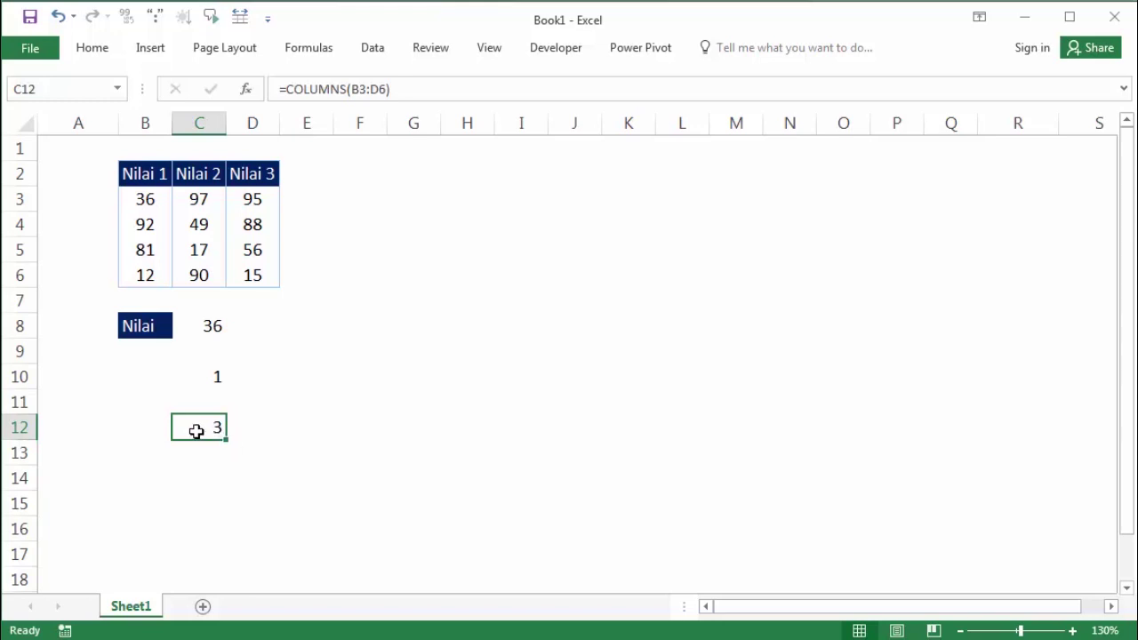
Review C10's QUOTIENT formula with its trailing +1 and re-enter it unchanged.
double_click(197, 376)
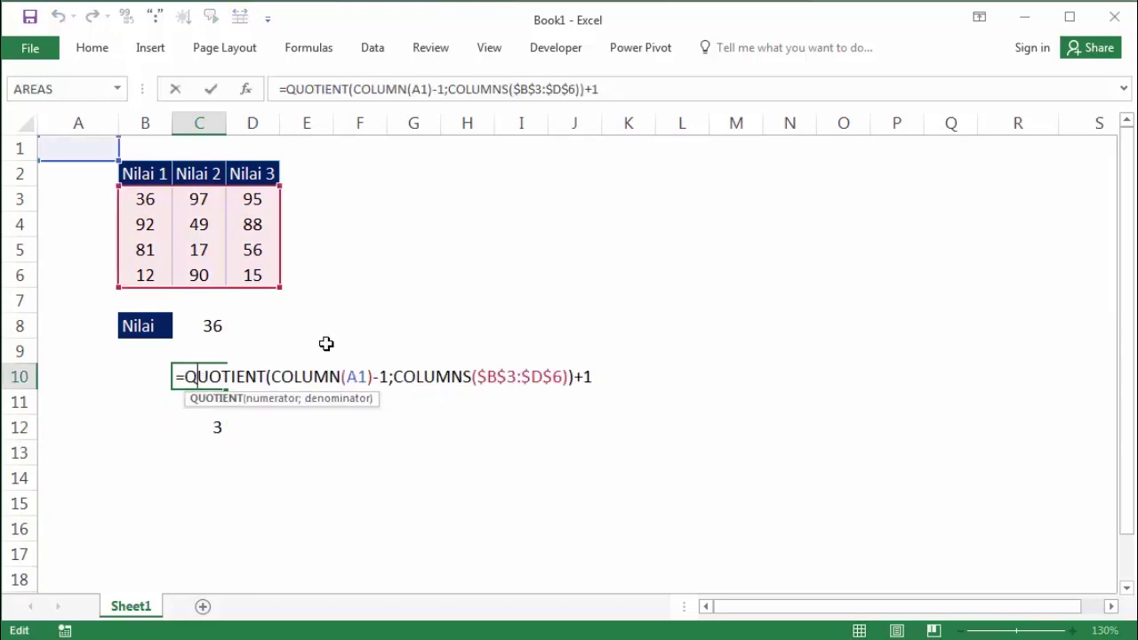
drag(573, 377, 602, 380)
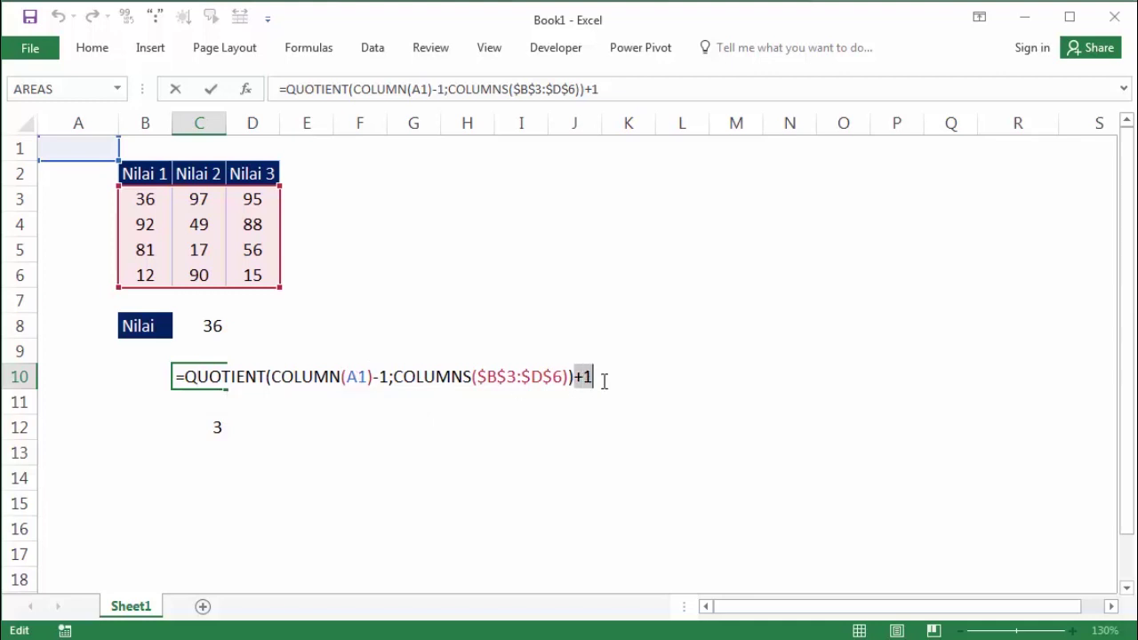
key(Escape)
click(219, 429)
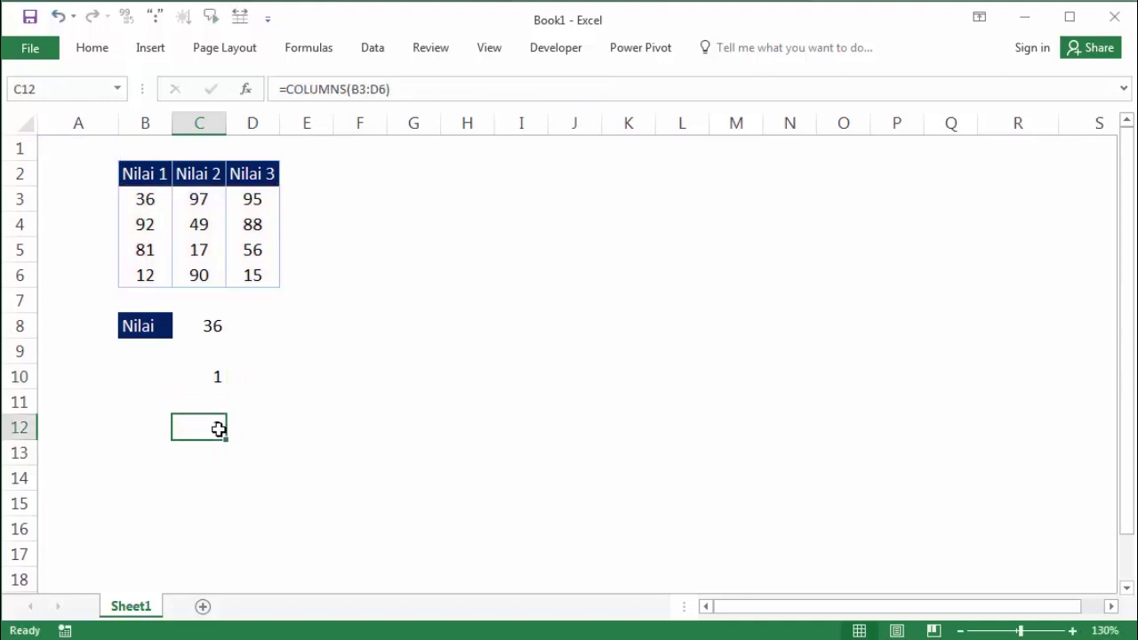
key(Escape)
click(204, 376)
double_click(198, 377)
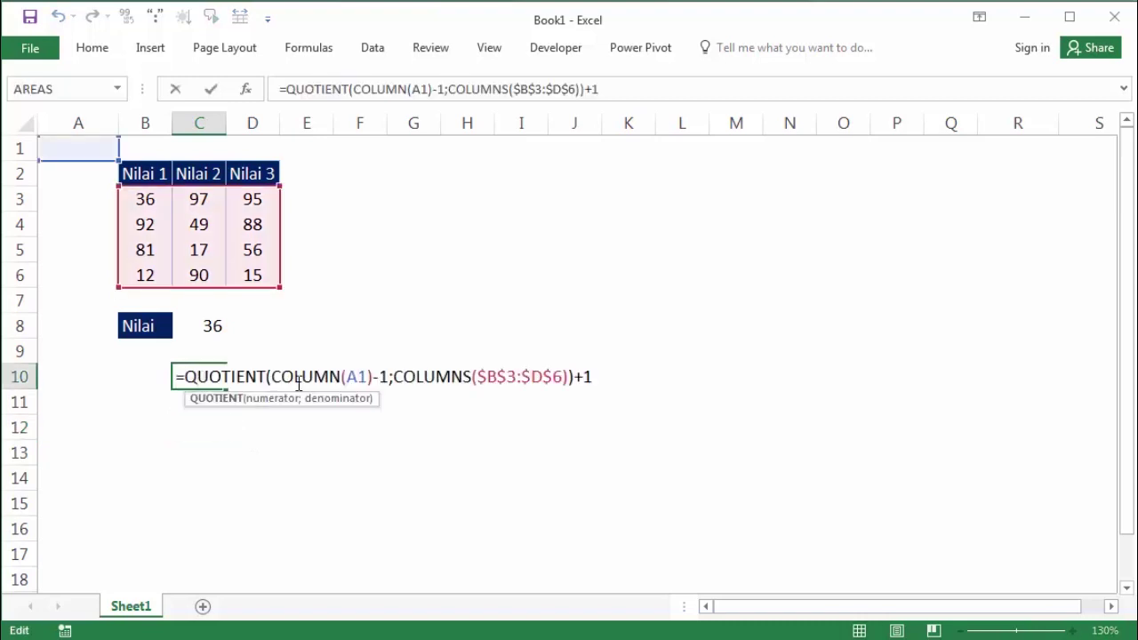
key(Return)
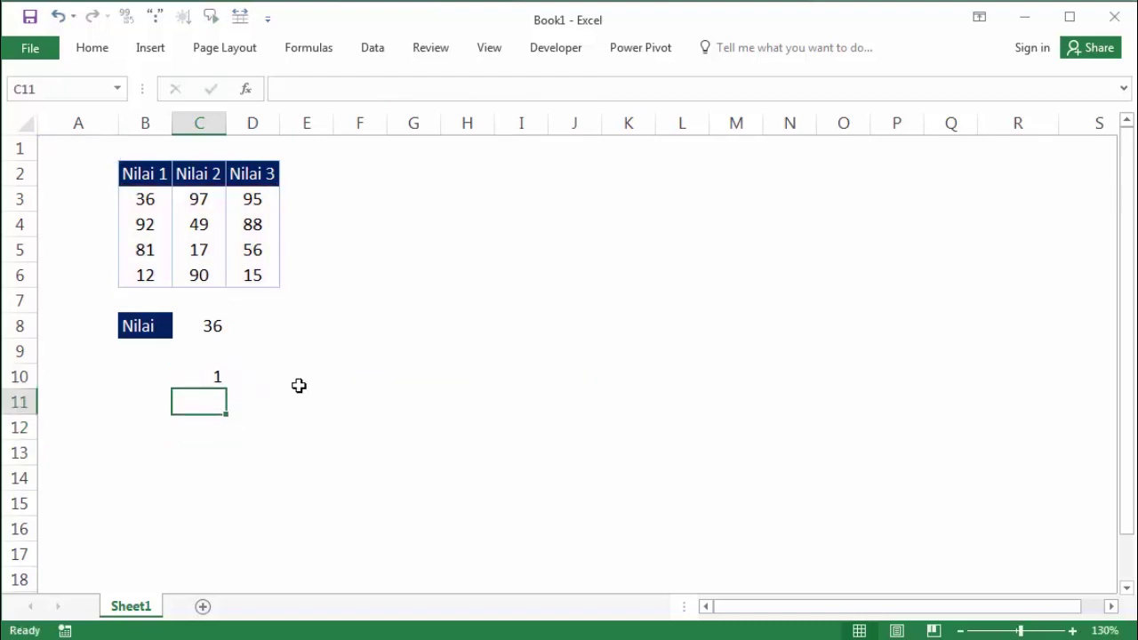
click(210, 375)
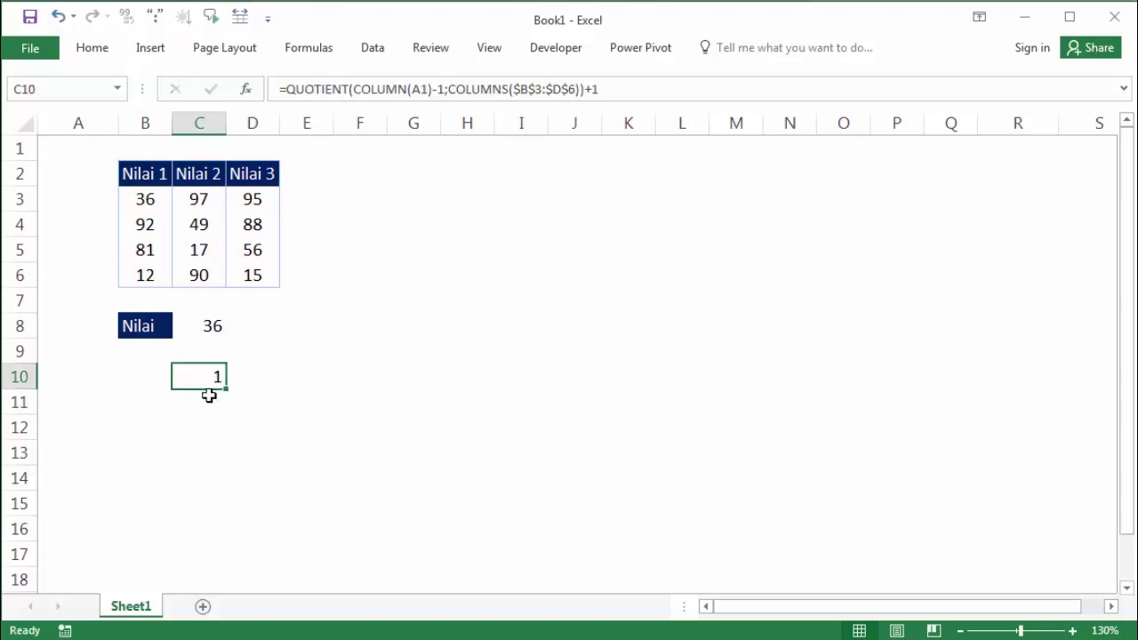
Start C11's formula as =MOD(COLUMN(A1)-1; using autocomplete.
click(209, 395)
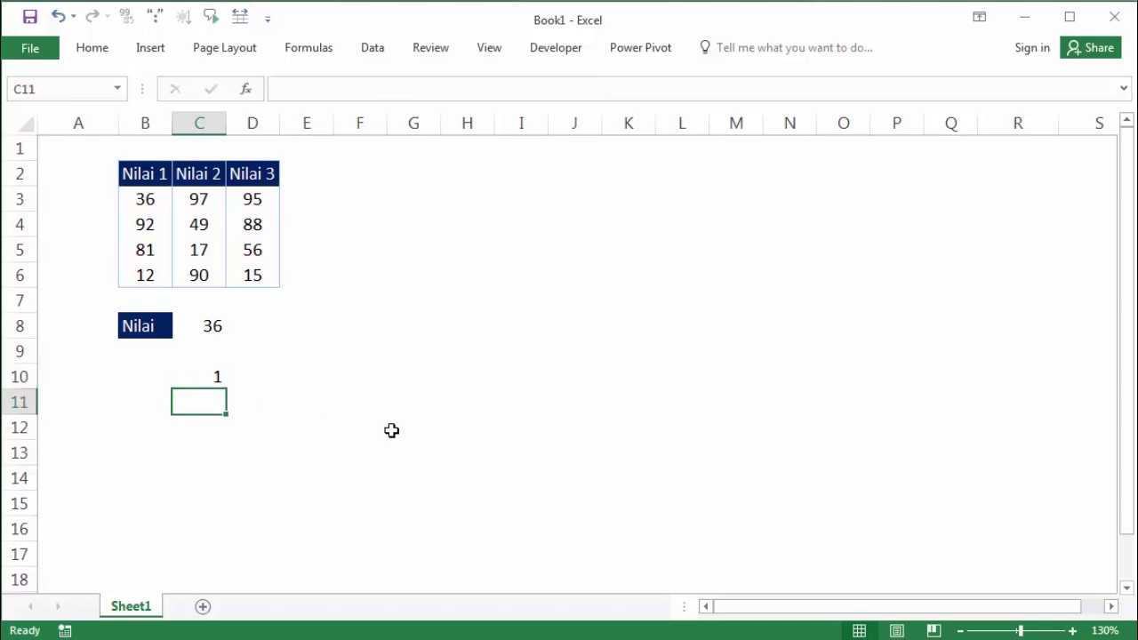
text(=mo)
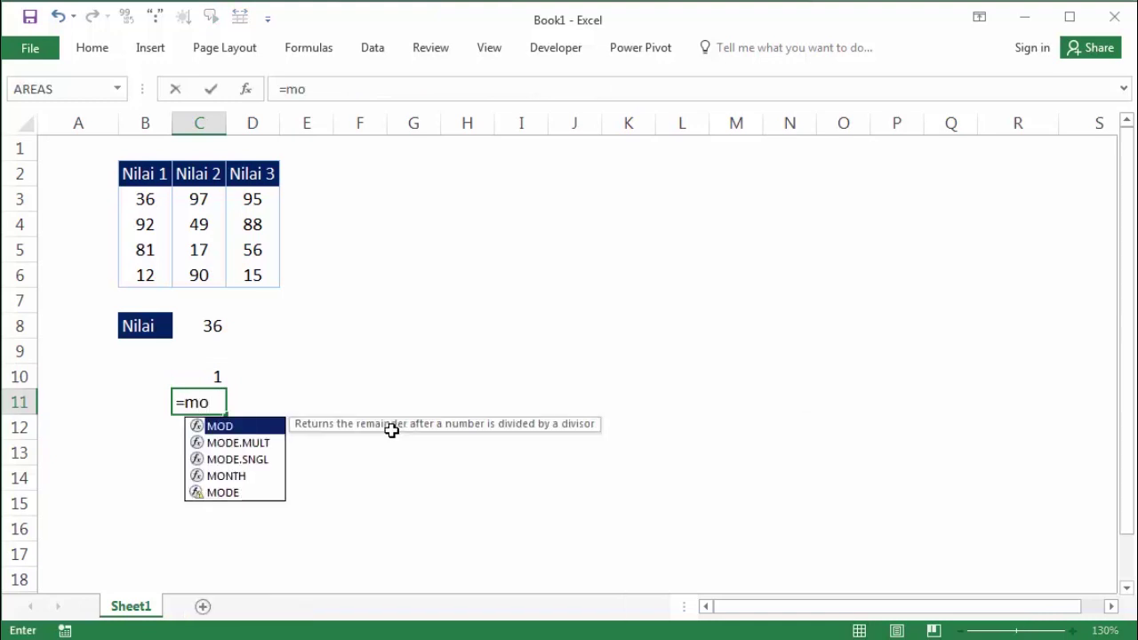
key(Tab)
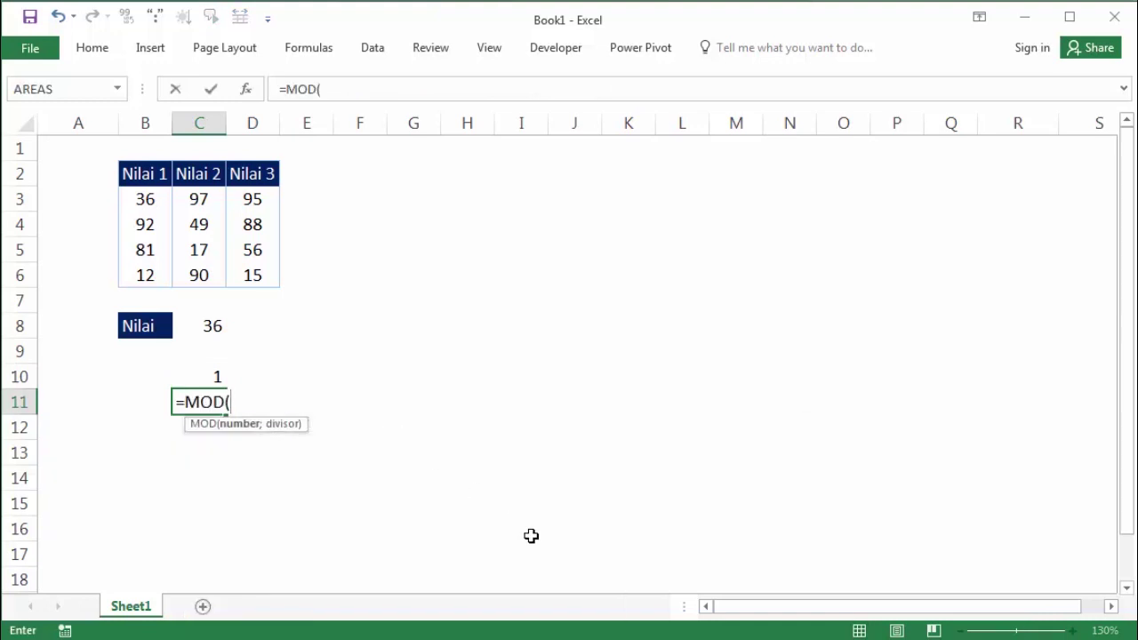
text(colum)
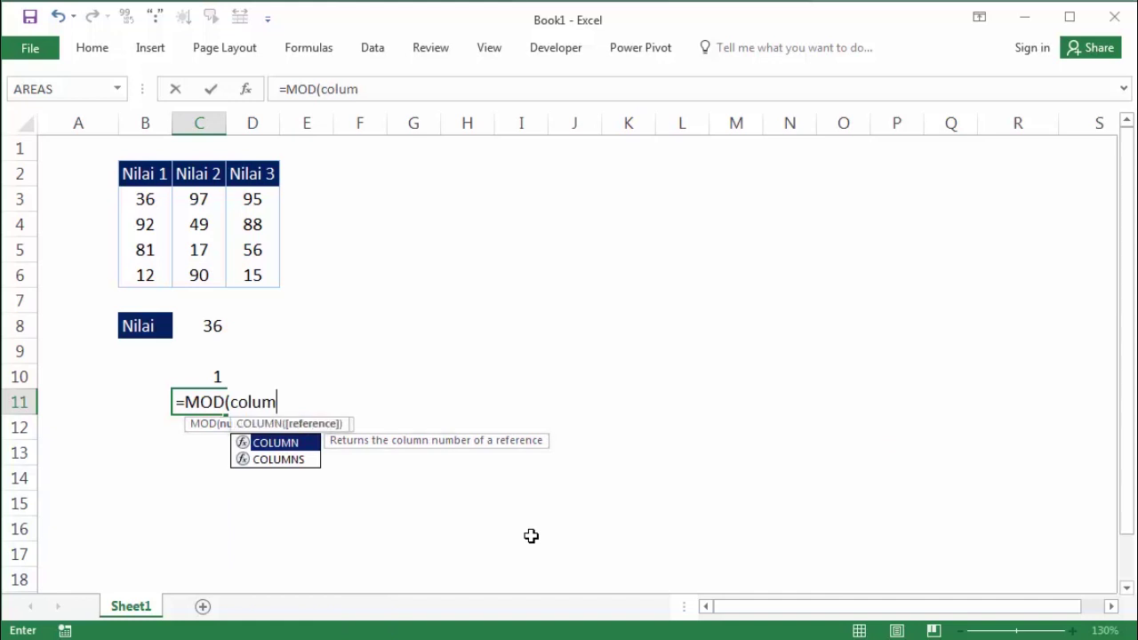
key(Tab)
click(77, 147)
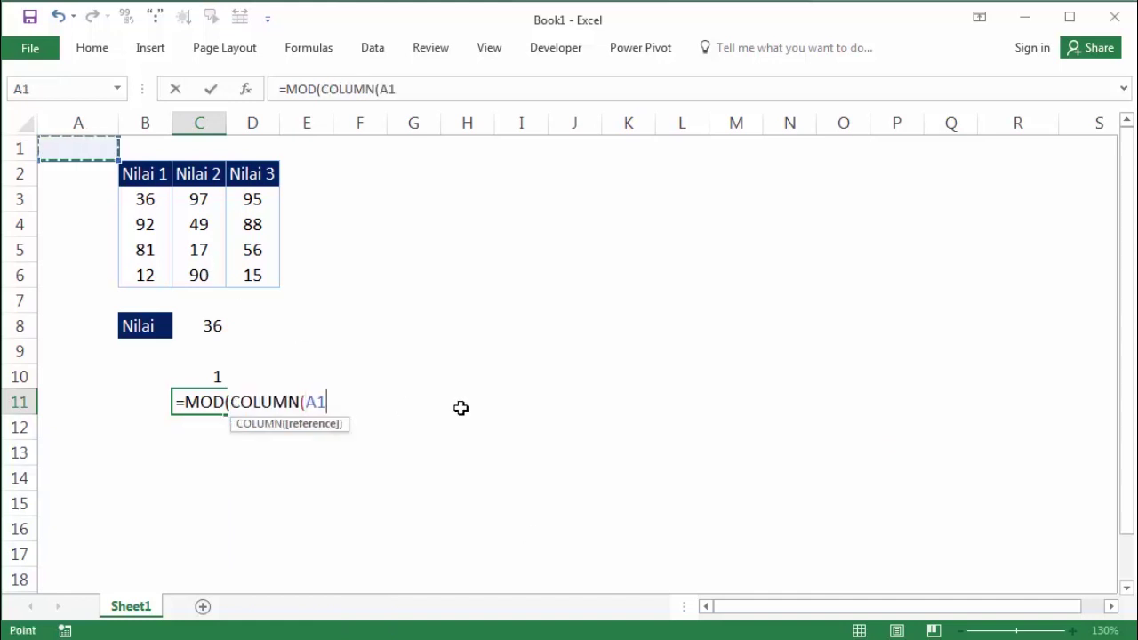
text()-)
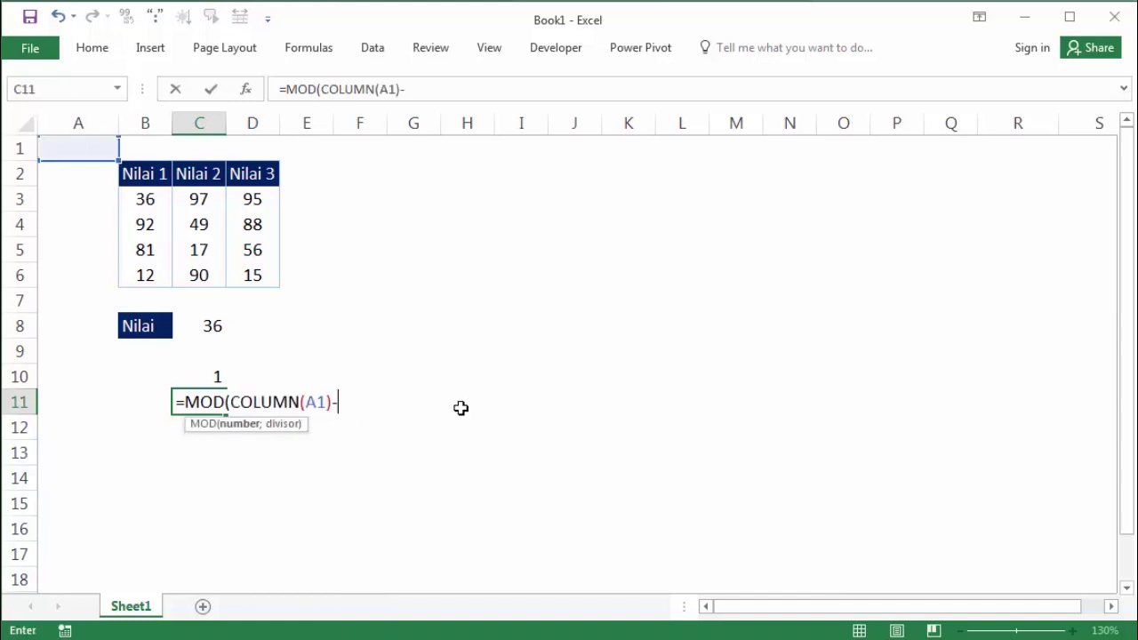
text(1)
text(;)
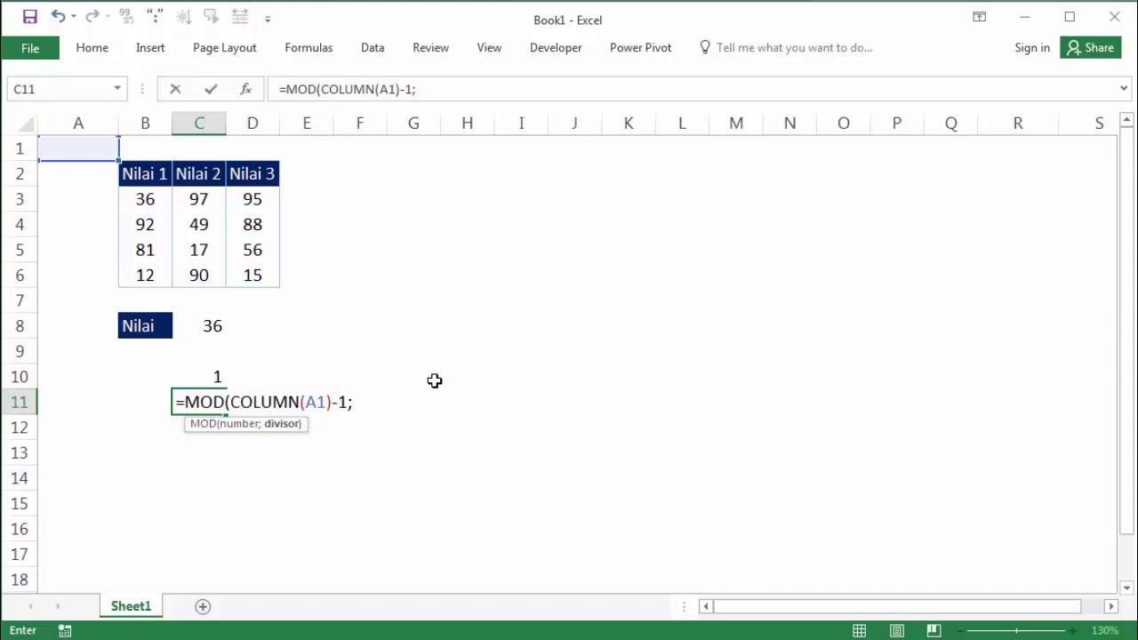
Finish it with COLUMNS($B$3:$D$6))+1 so C11 returns 1.
text(co)
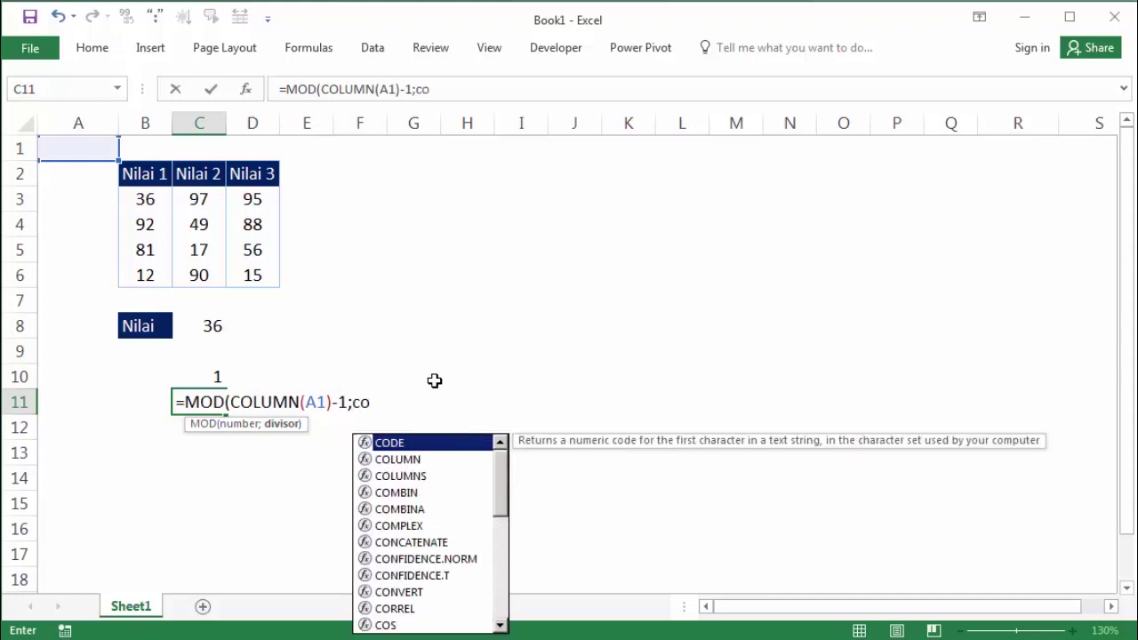
text(l)
key(Down)
key(Tab)
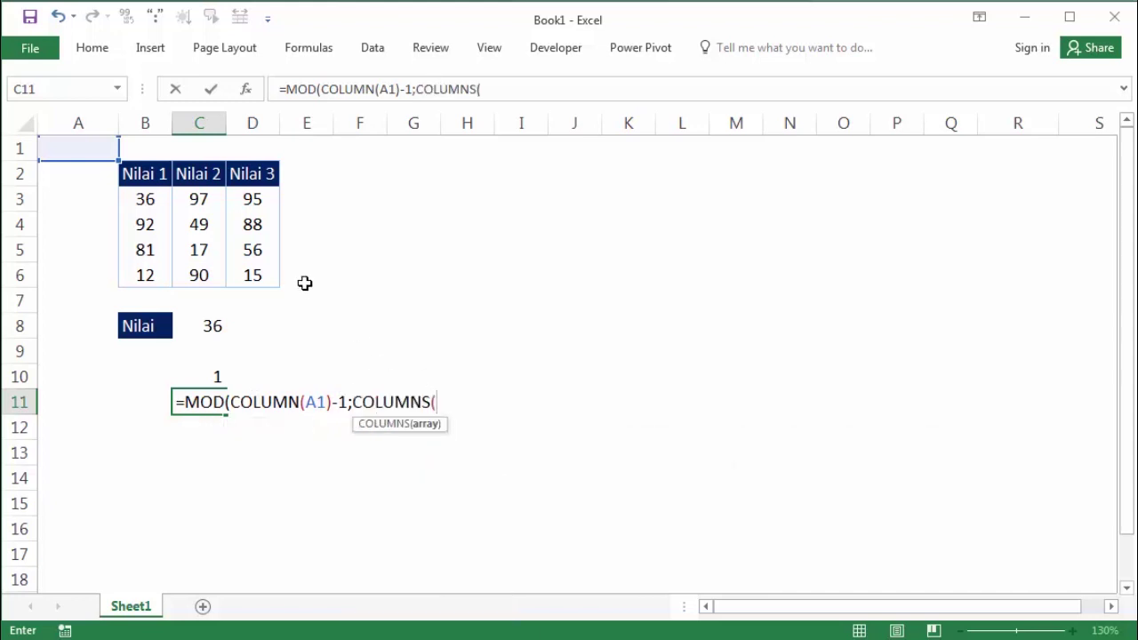
drag(142, 201, 239, 267)
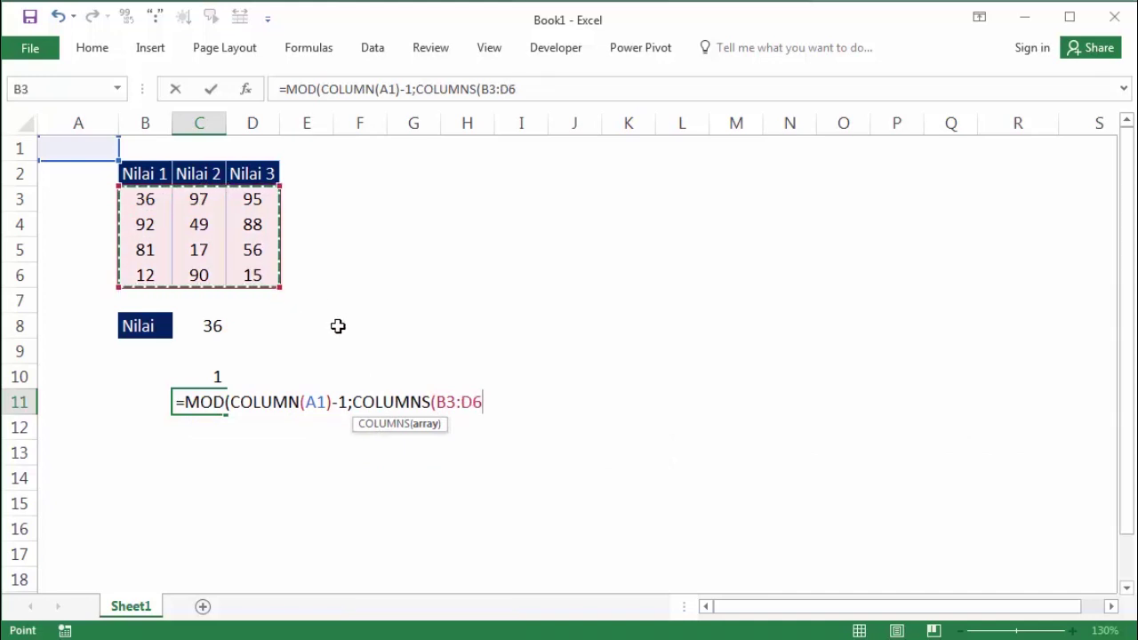
key(F4)
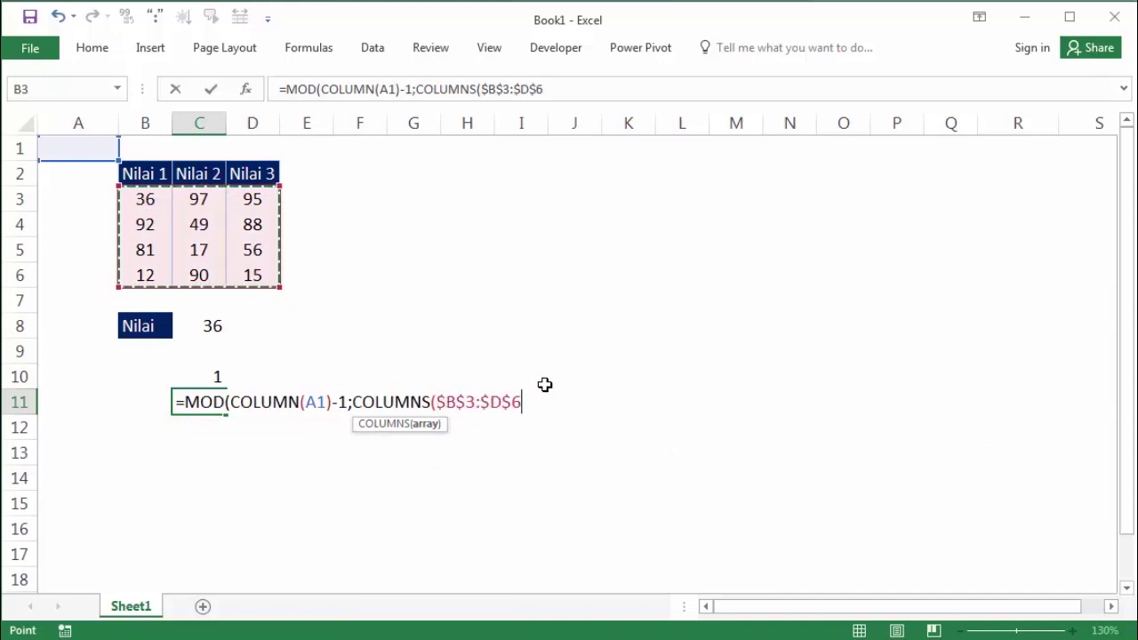
text())+)
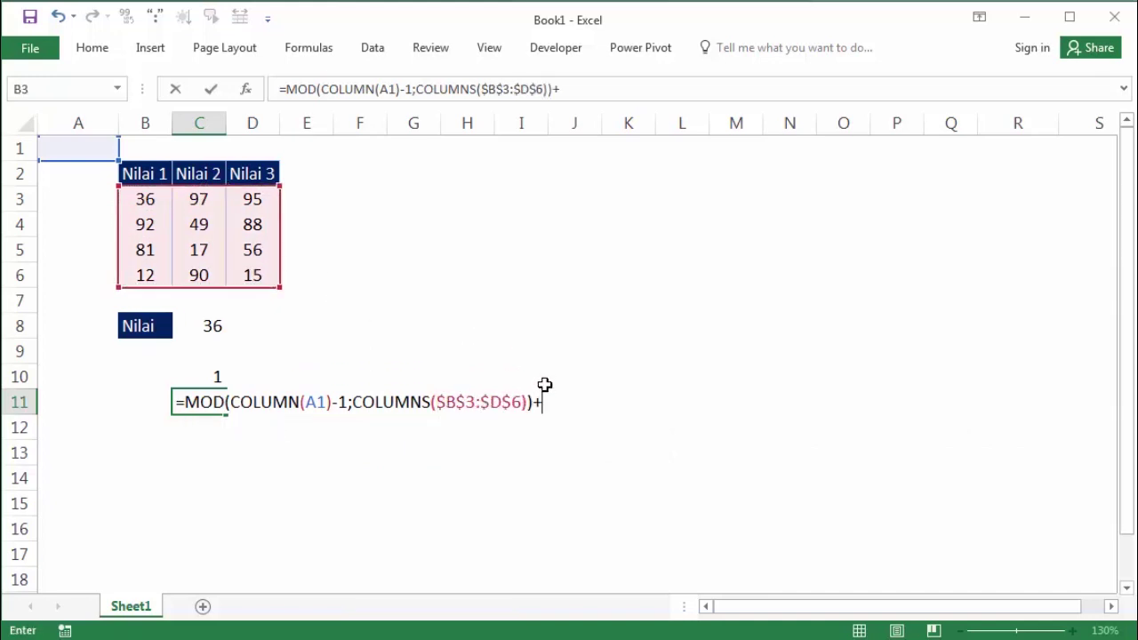
text(1)
key(Return)
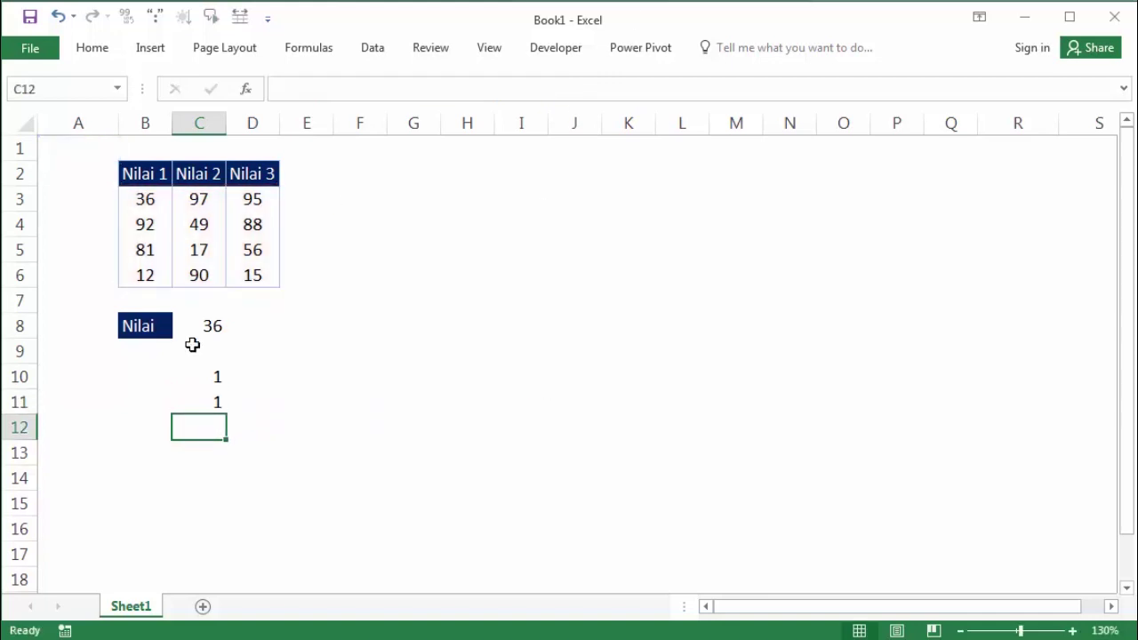
Compare the QUOTIENT formula in C10 with the MOD formula in C11.
click(197, 370)
click(190, 398)
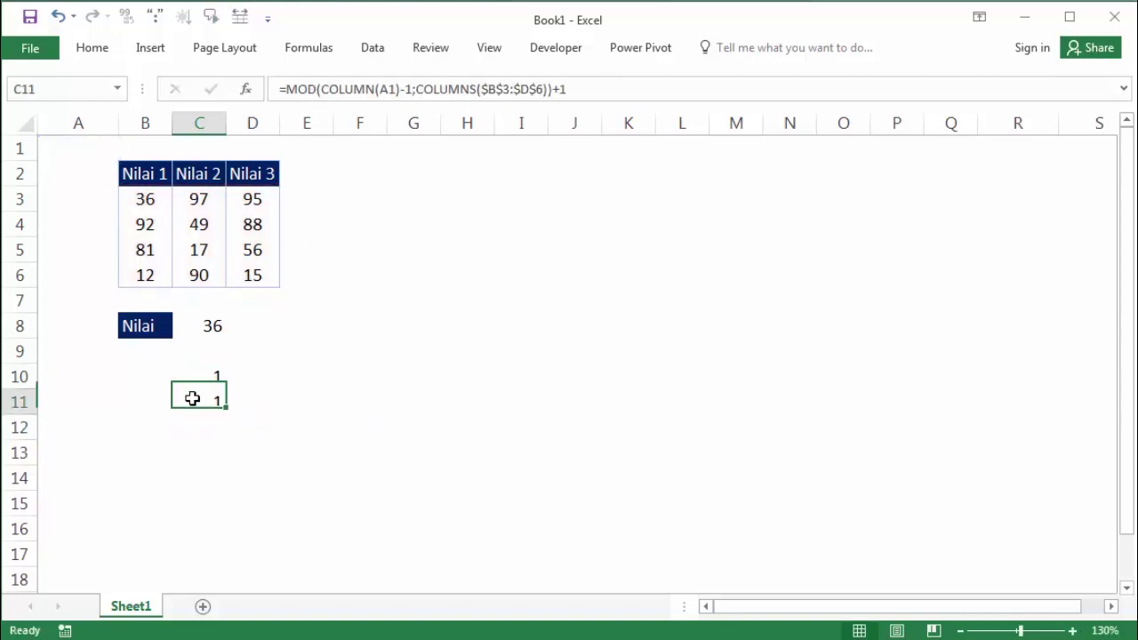
click(203, 376)
click(203, 396)
click(201, 381)
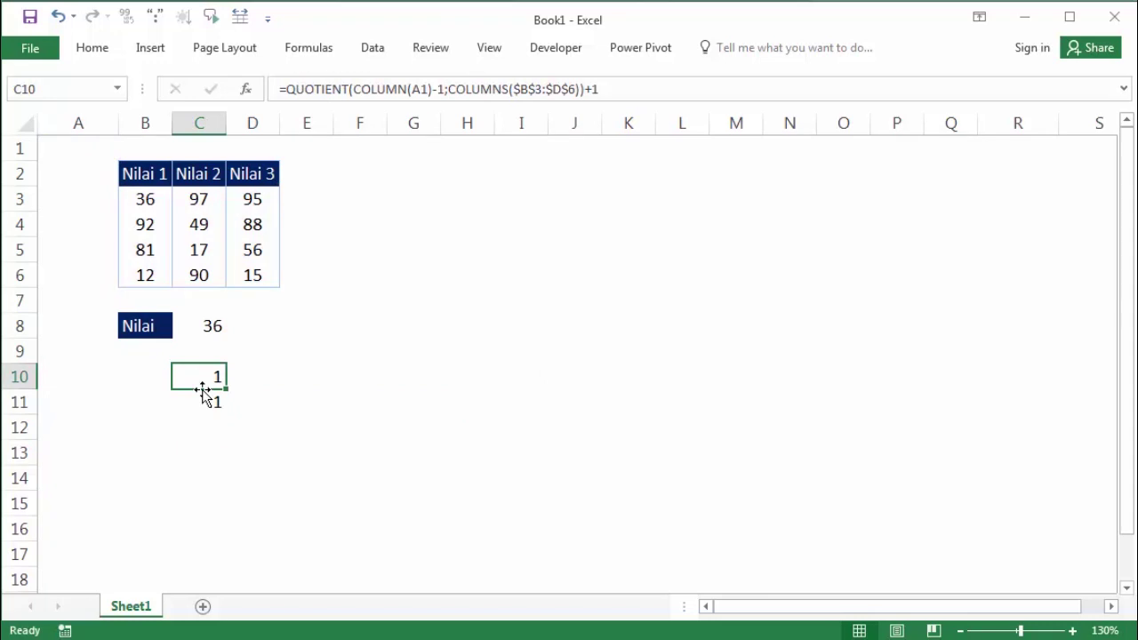
click(206, 397)
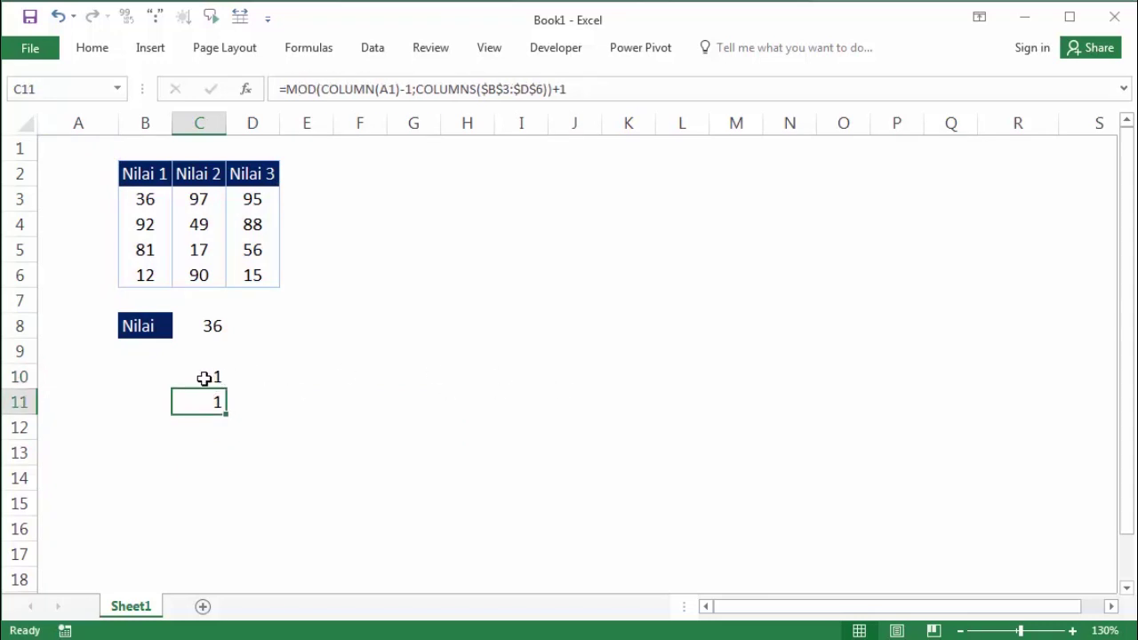
click(204, 377)
click(204, 405)
Fill C10's QUOTIENT formula across row 10 to Q10 and check the copies in E10 and L10.
click(209, 377)
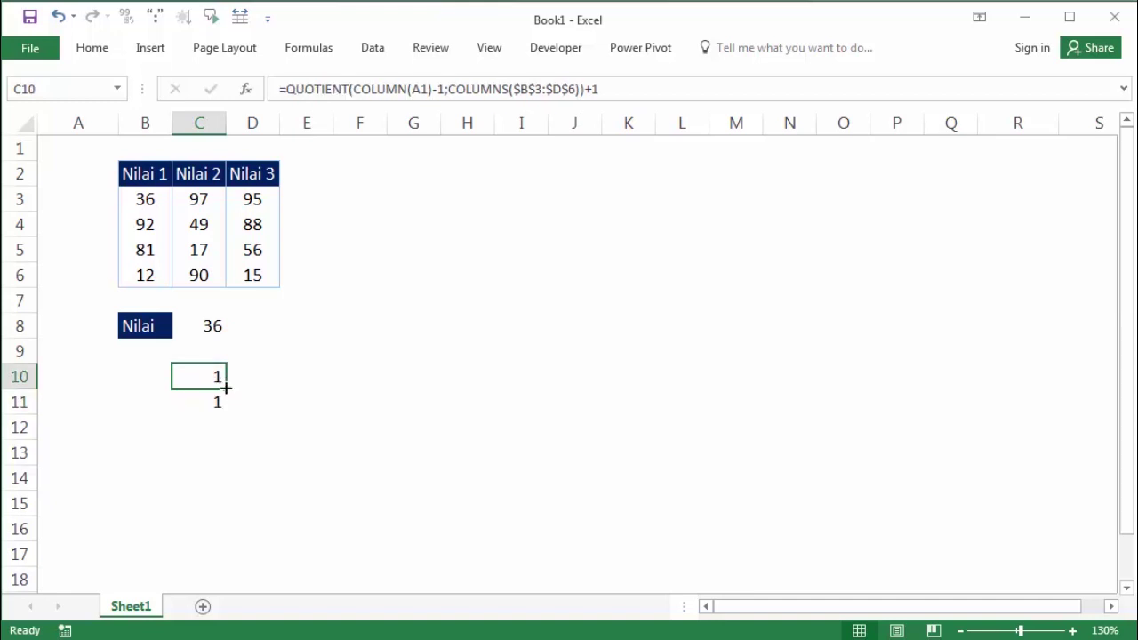
drag(226, 387, 985, 406)
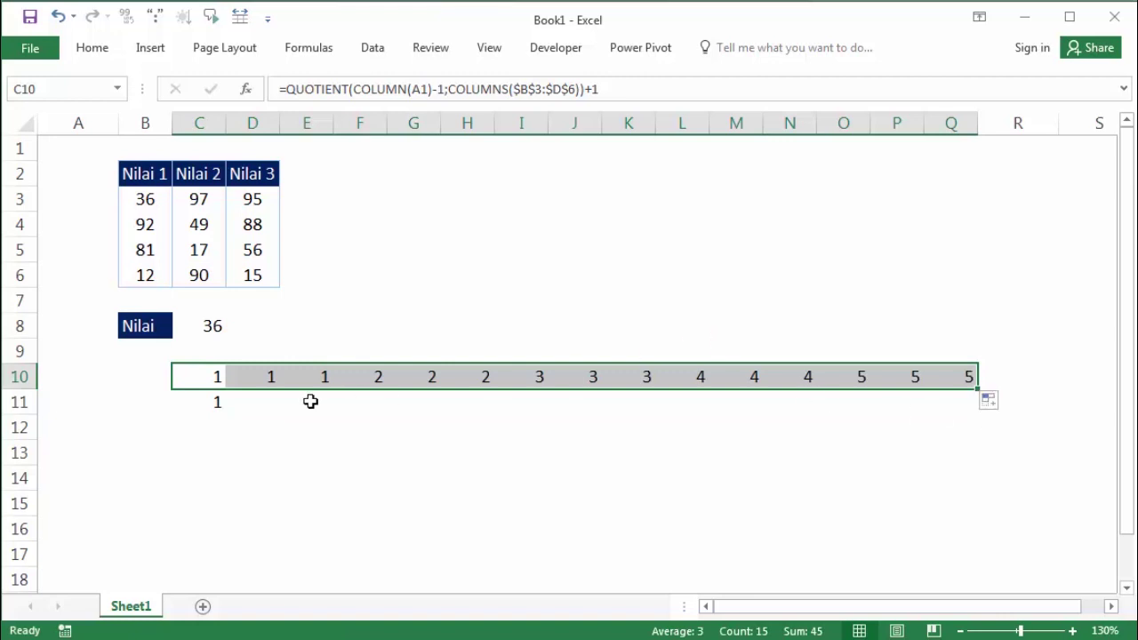
click(322, 382)
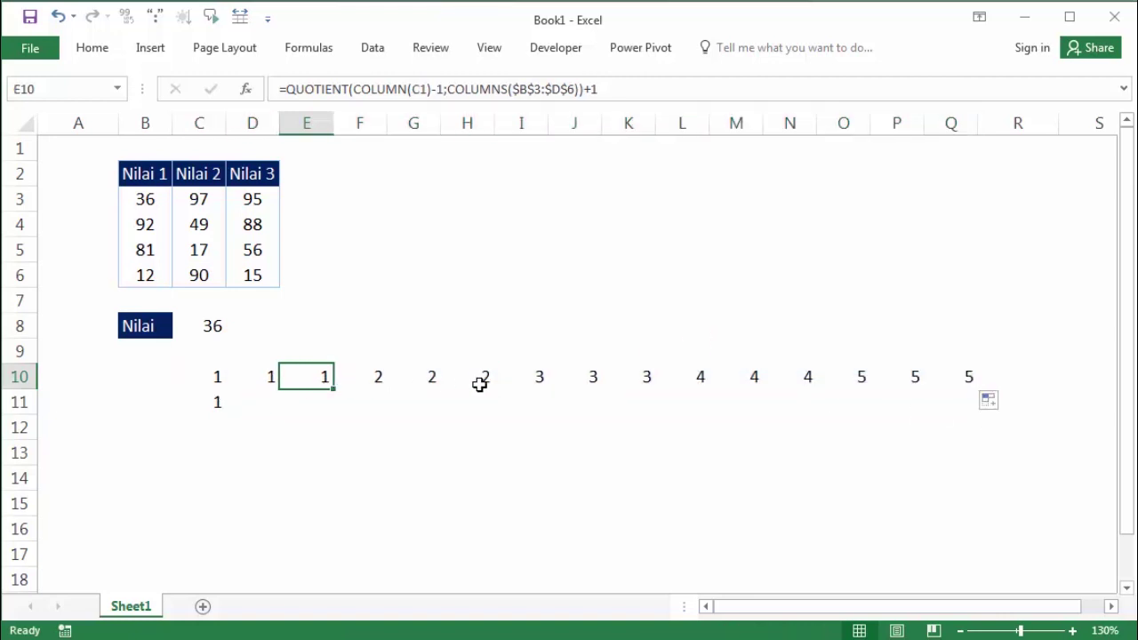
click(657, 377)
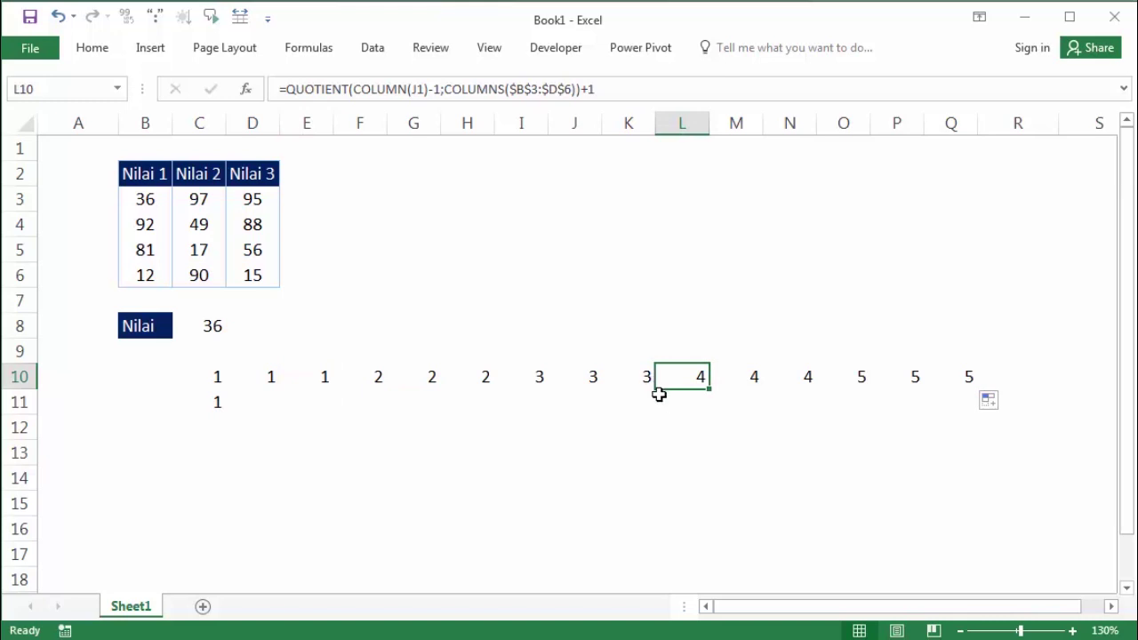
Inspect the INDEX formula's column argument in C8, leaving it unchanged.
click(215, 318)
click(405, 87)
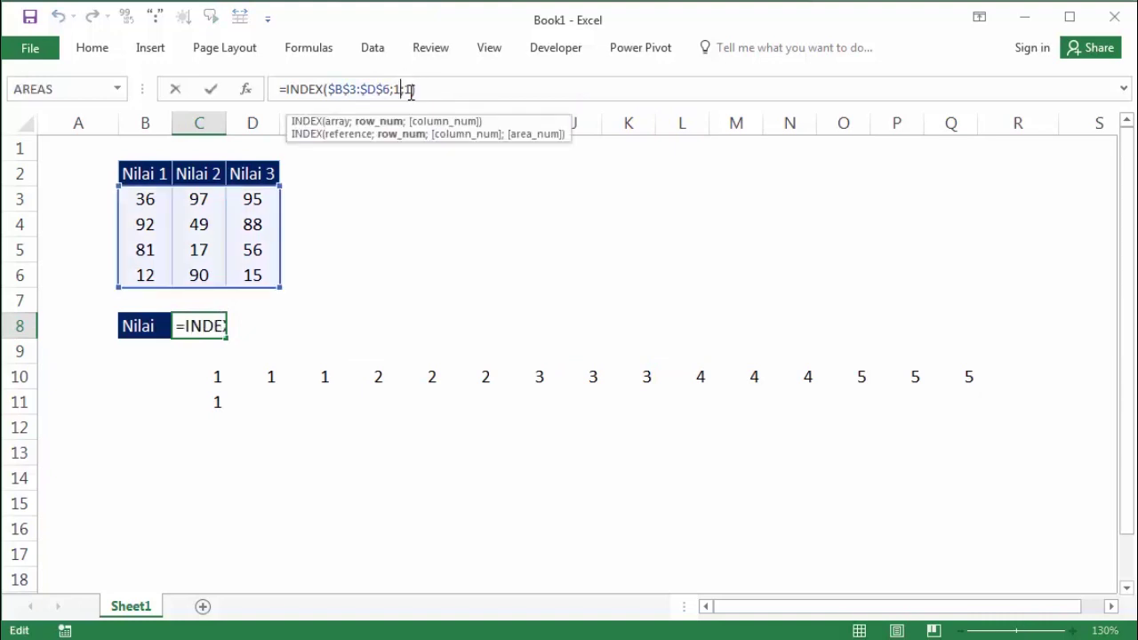
click(409, 89)
text())
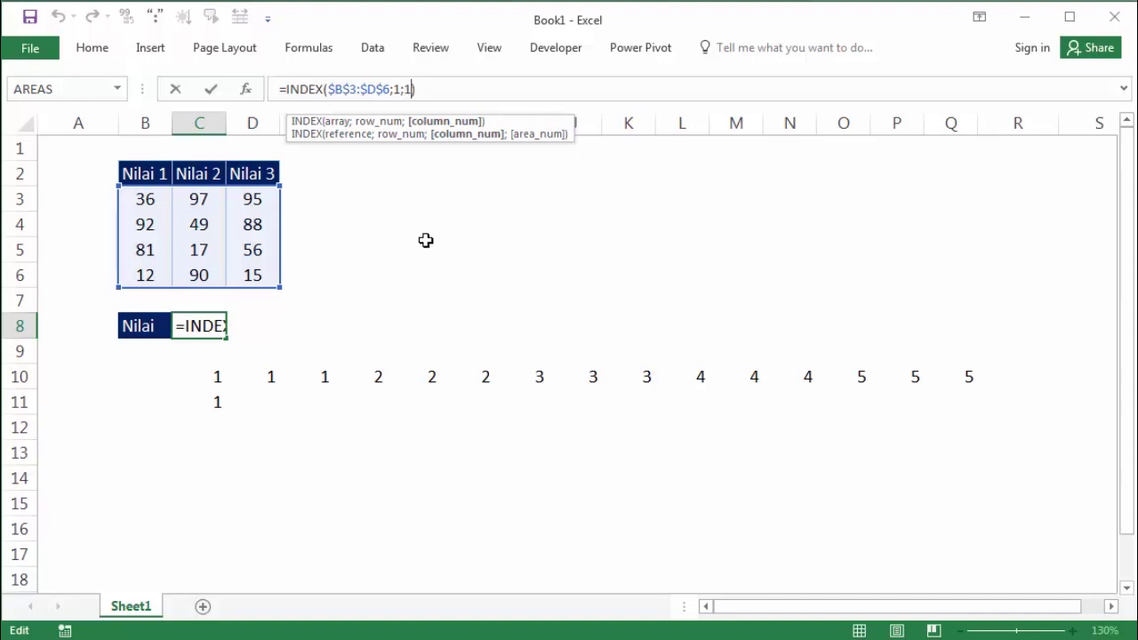
key(ctrl+Return)
click(418, 334)
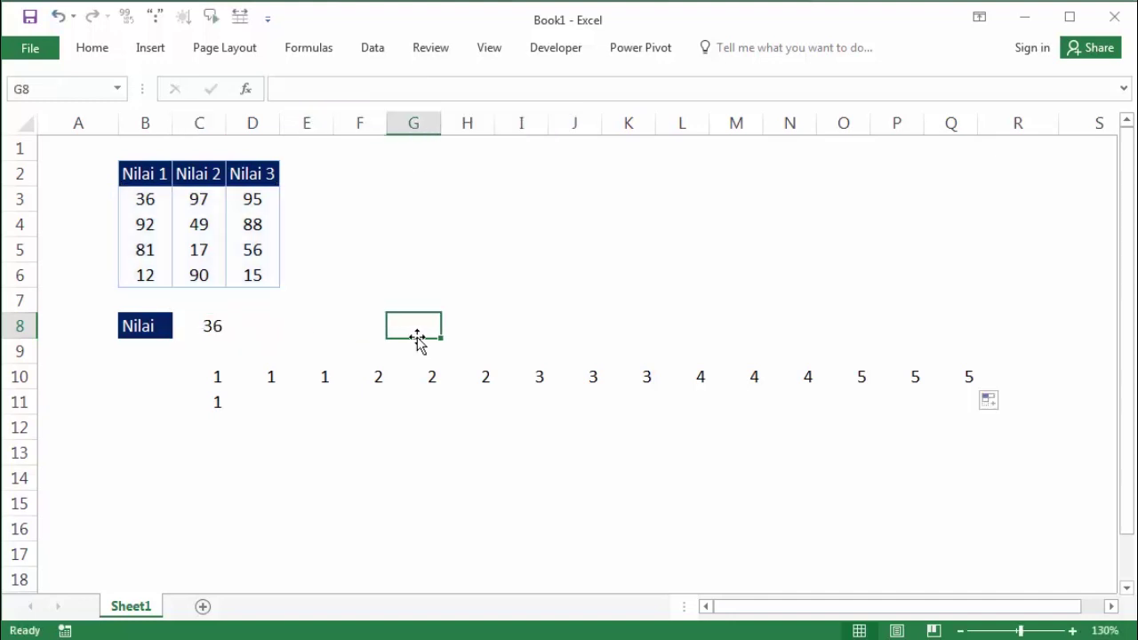
Check D10 and E10, then clear the surplus QUOTIENT values past N10.
click(217, 380)
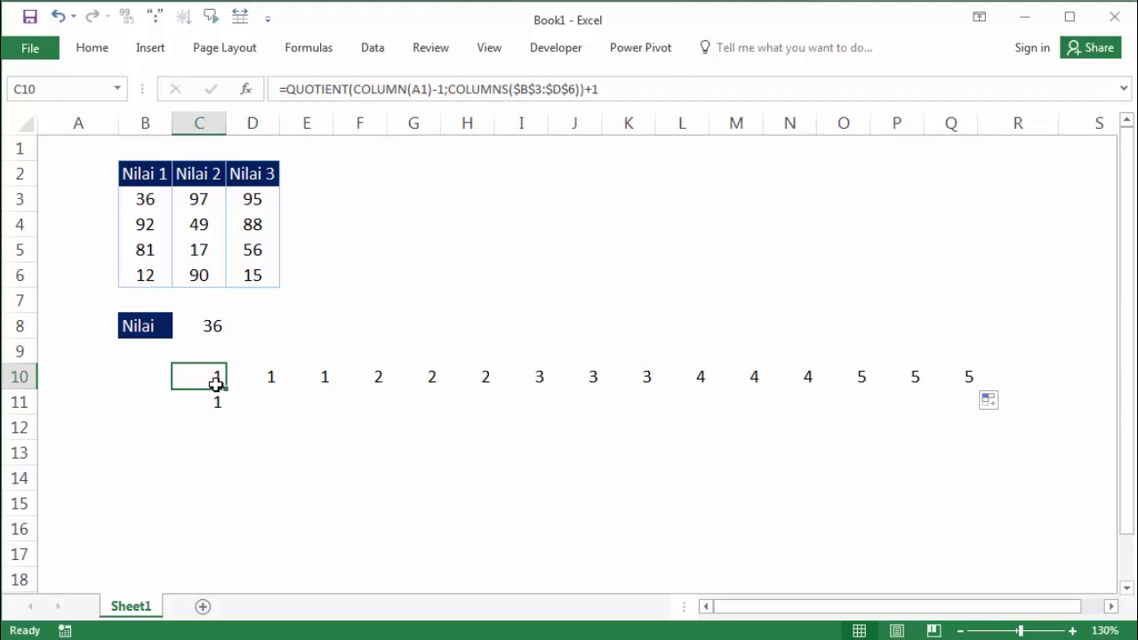
click(267, 376)
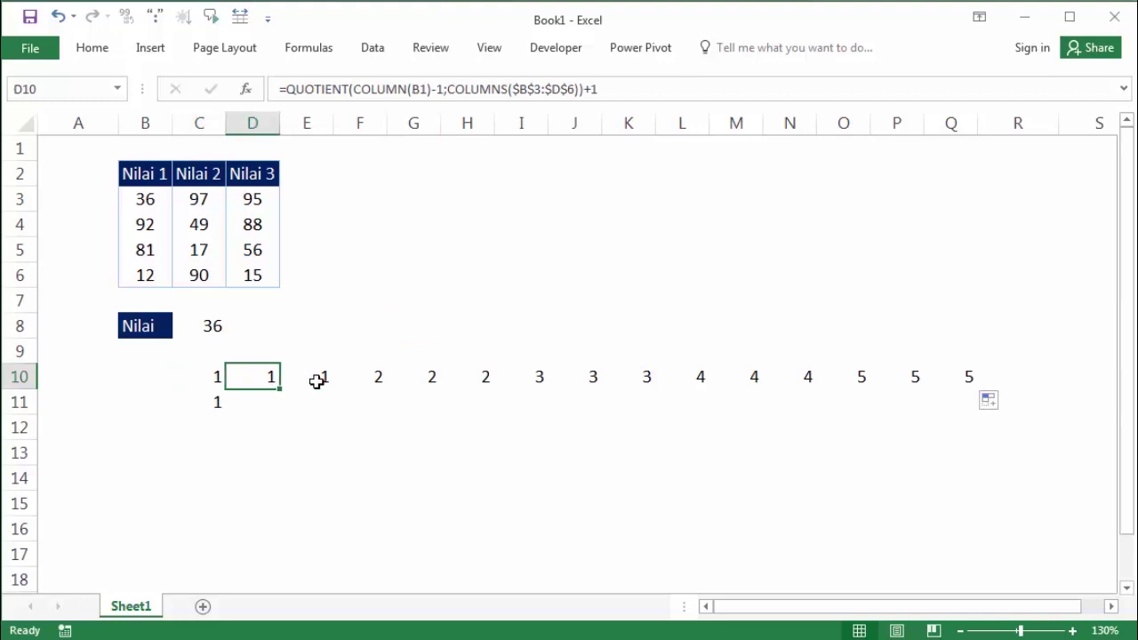
click(318, 380)
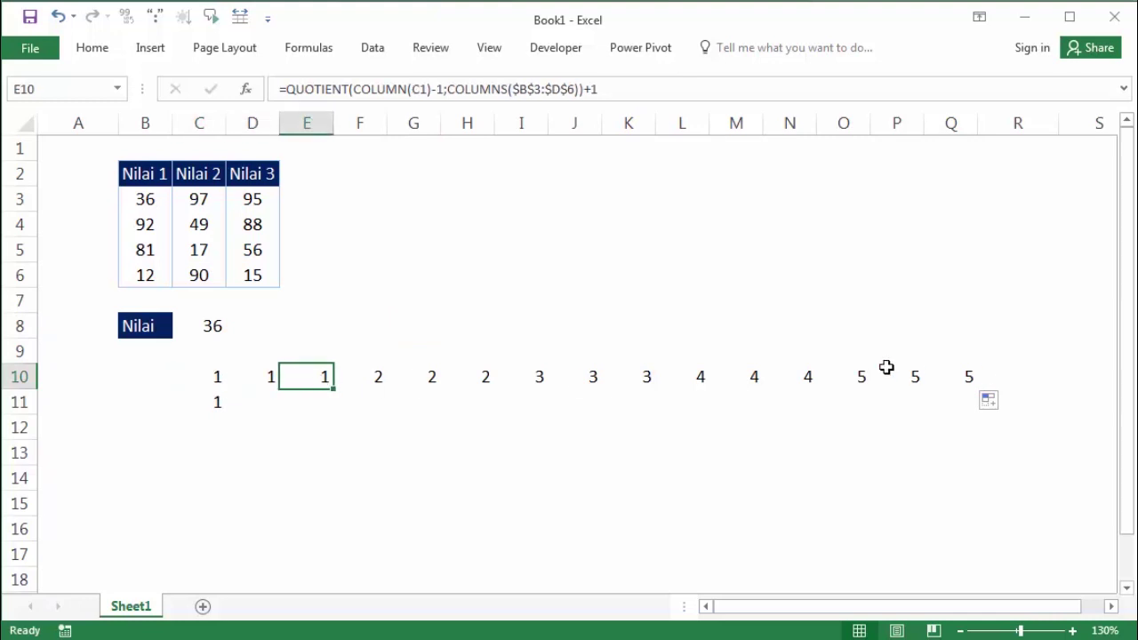
drag(858, 373, 989, 368)
key(Delete)
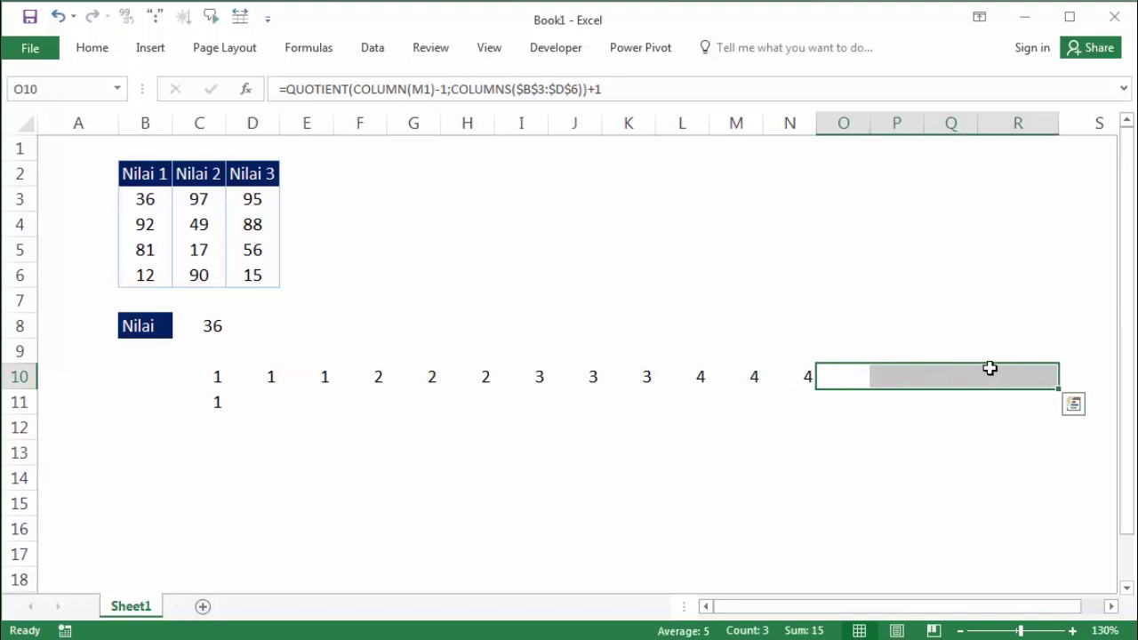
click(911, 355)
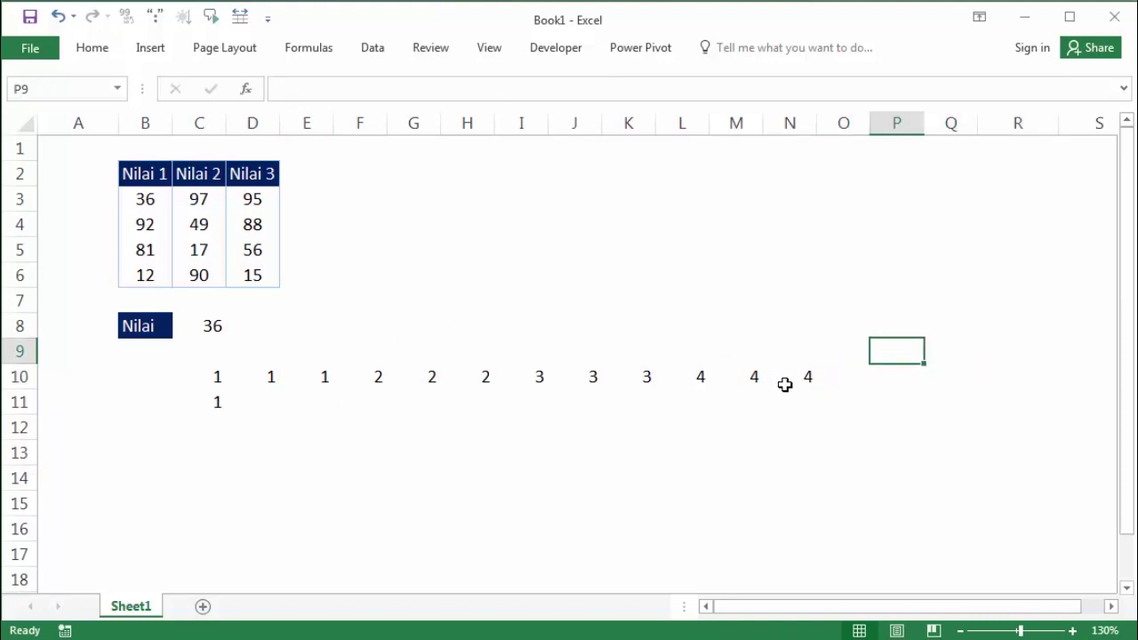
Trace the four score rows against the row numbers 1–4 ending in N10.
click(148, 200)
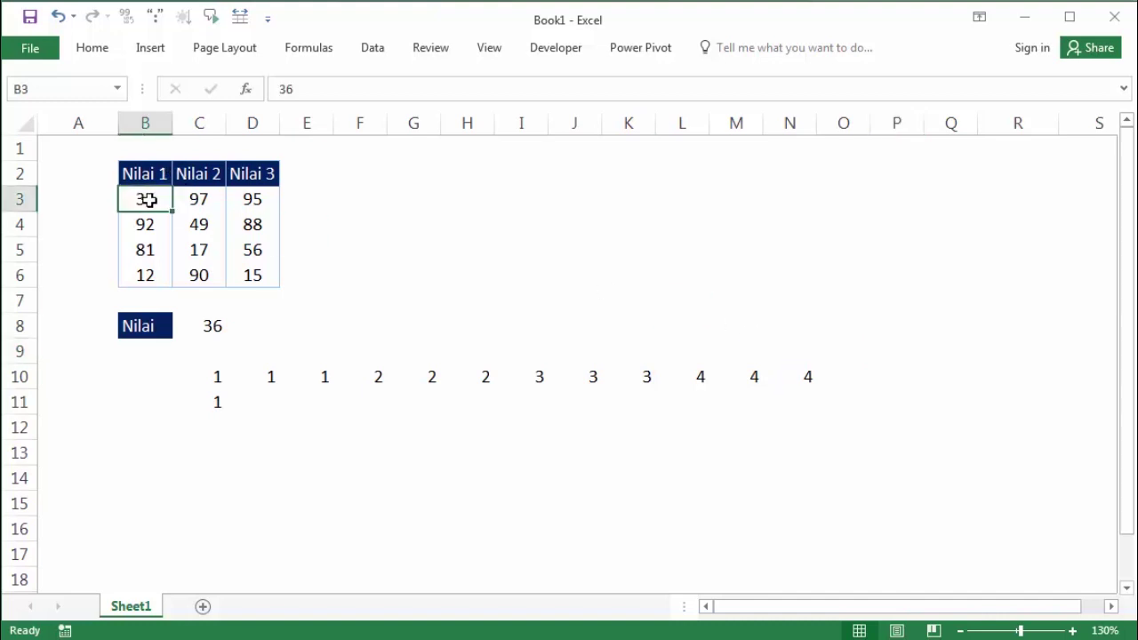
drag(147, 200, 248, 197)
drag(150, 222, 247, 224)
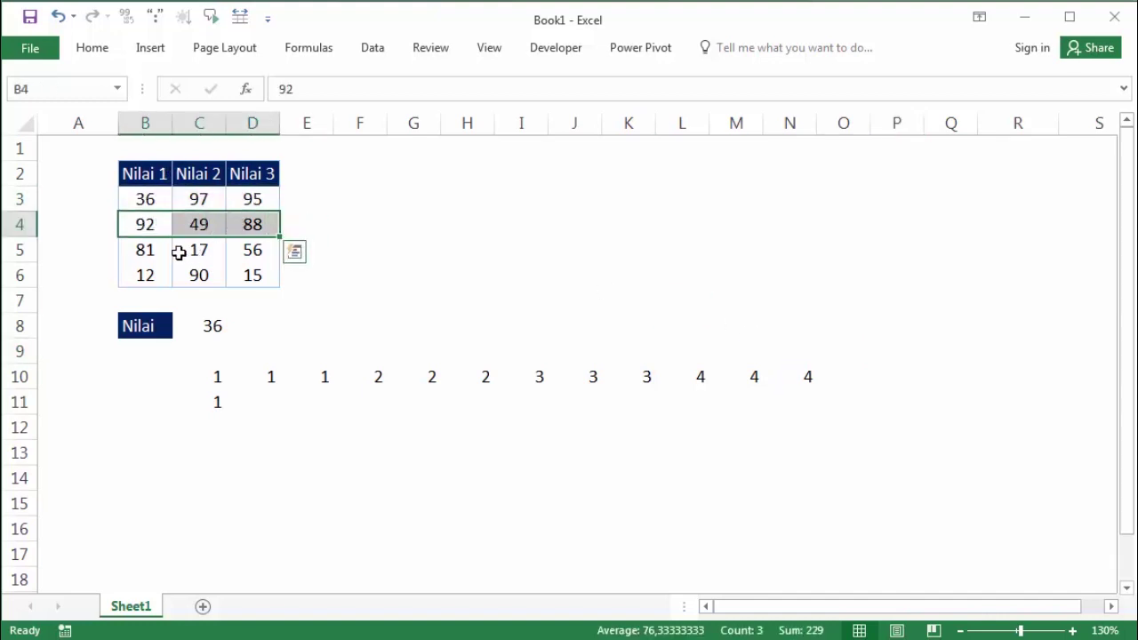
drag(146, 250, 229, 254)
drag(147, 274, 201, 275)
click(804, 376)
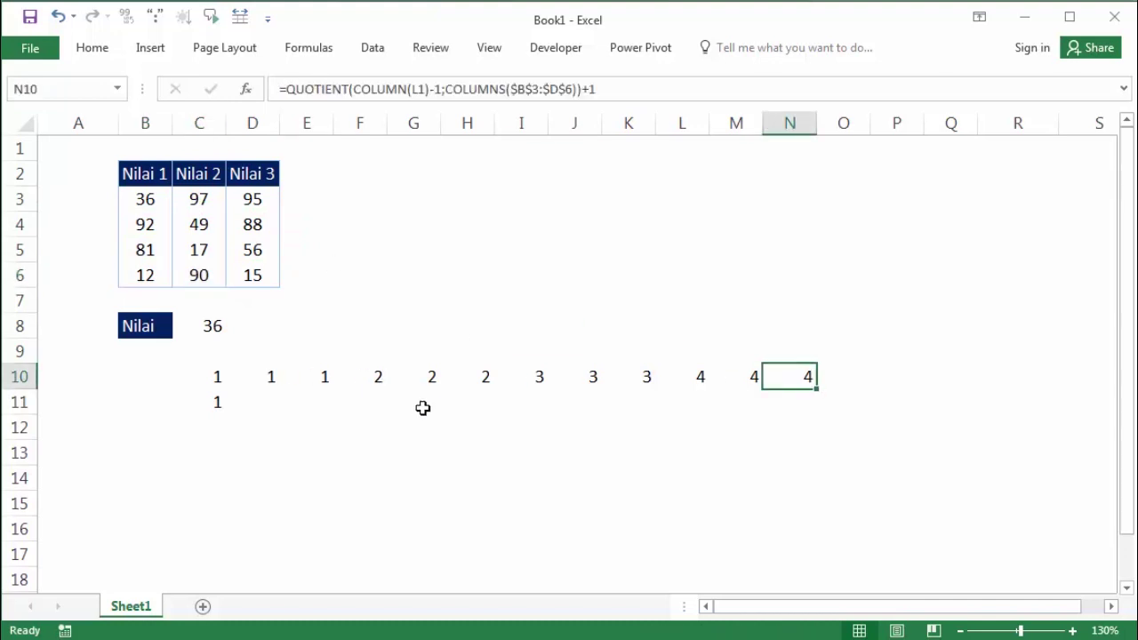
click(257, 376)
Copy C11's MOD formula across row 11 through N11.
click(211, 417)
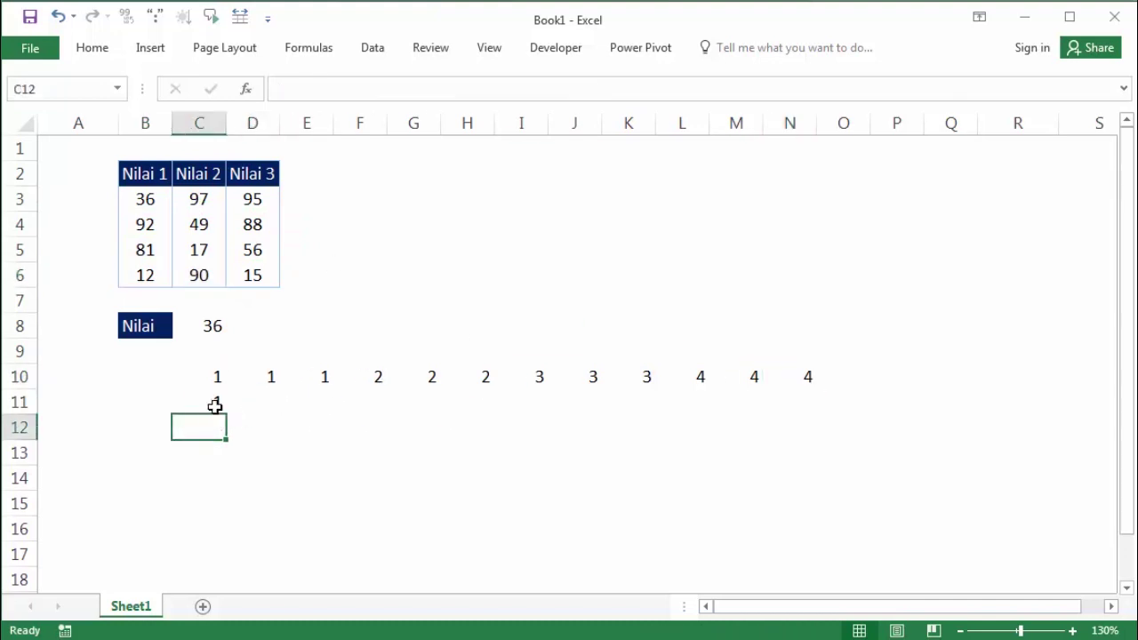
click(215, 406)
drag(222, 416, 807, 433)
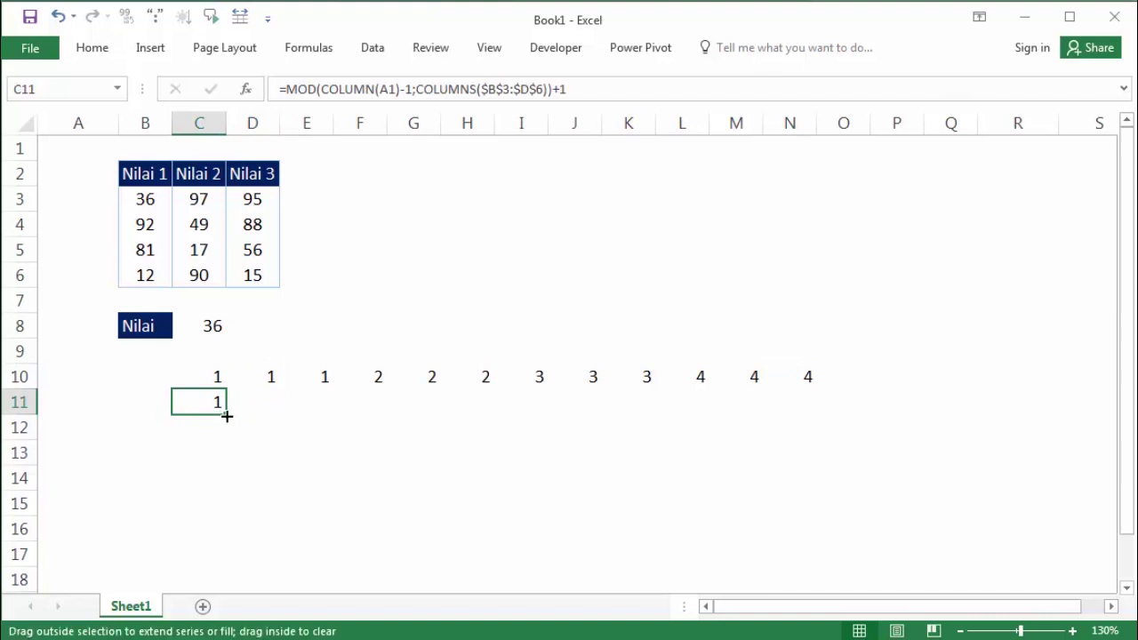
click(439, 476)
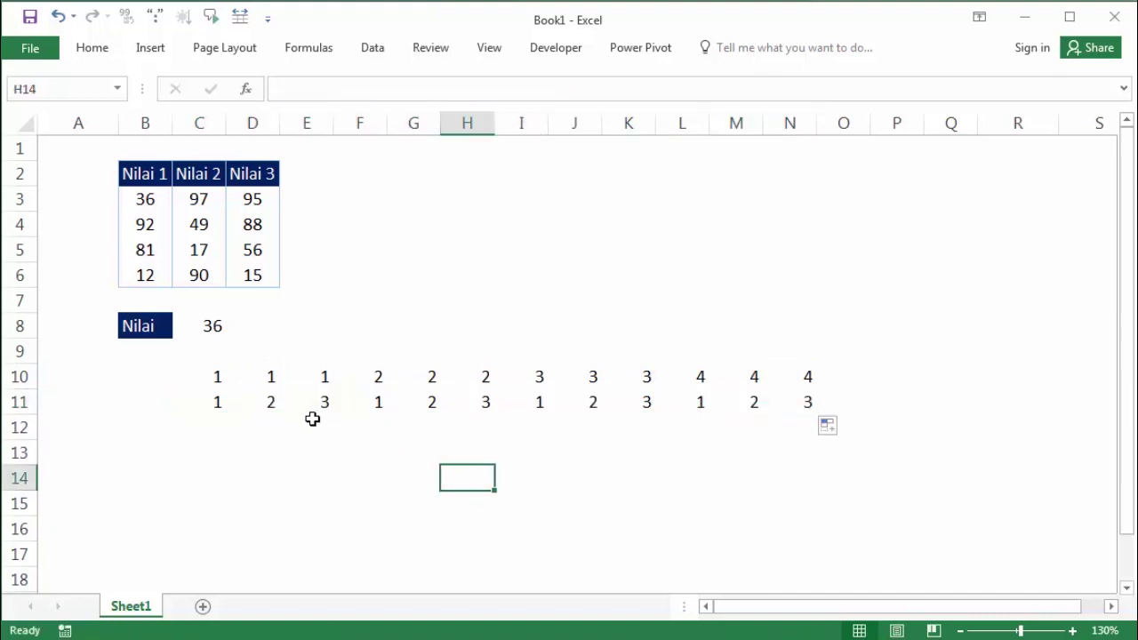
Check the MOD results and mark the four repeating 1, 2, 3 groups across C11:N11.
click(213, 411)
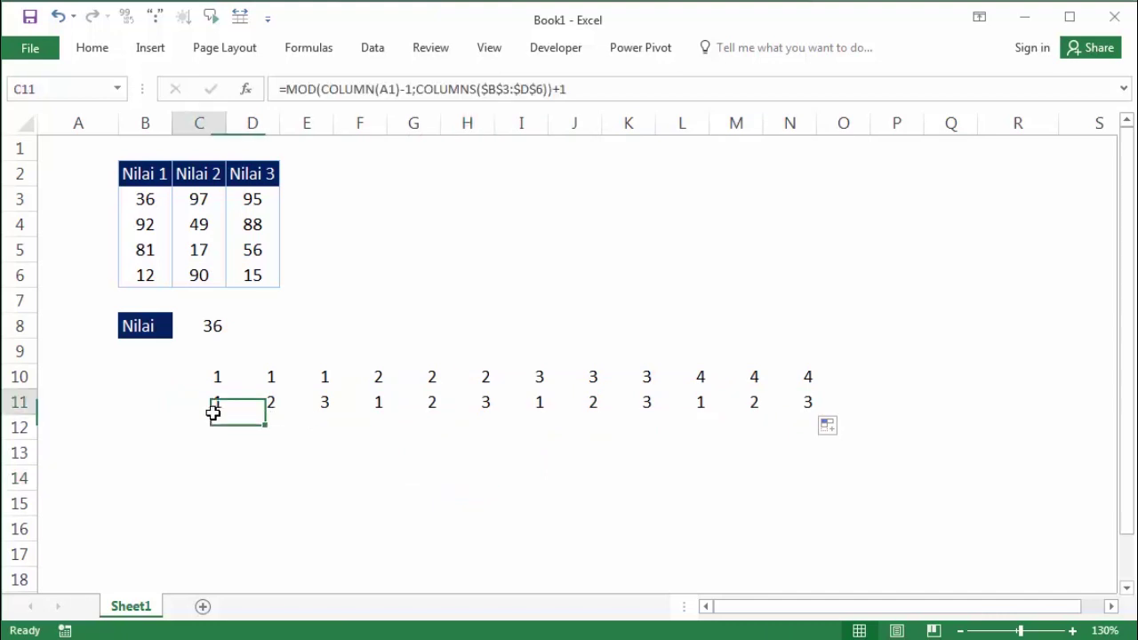
click(271, 411)
click(318, 406)
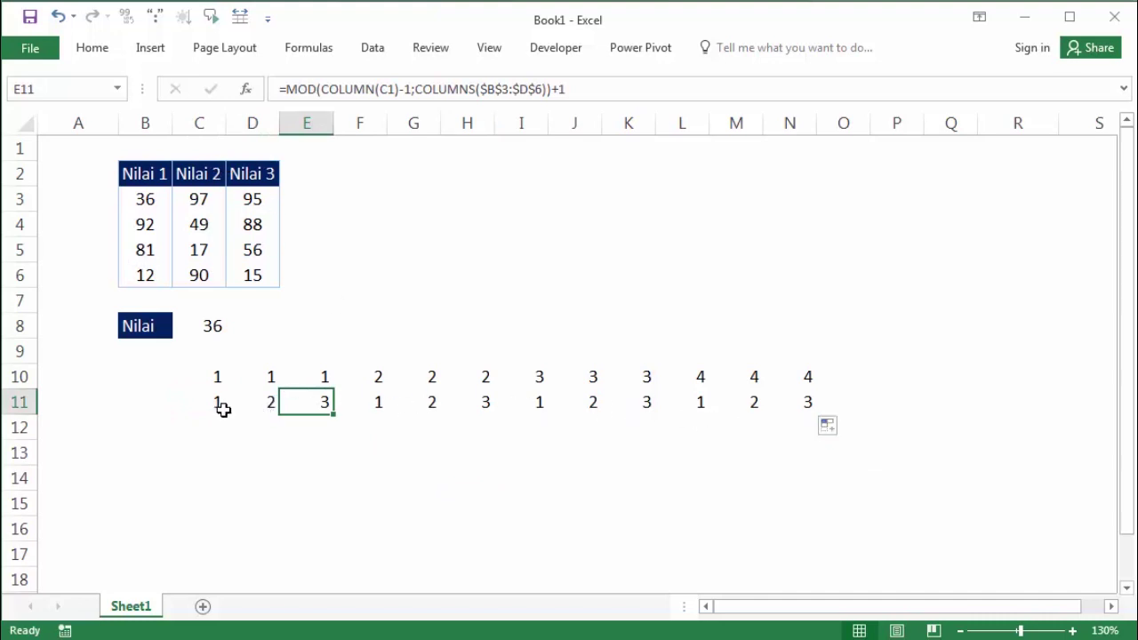
drag(219, 406, 297, 408)
drag(374, 406, 459, 409)
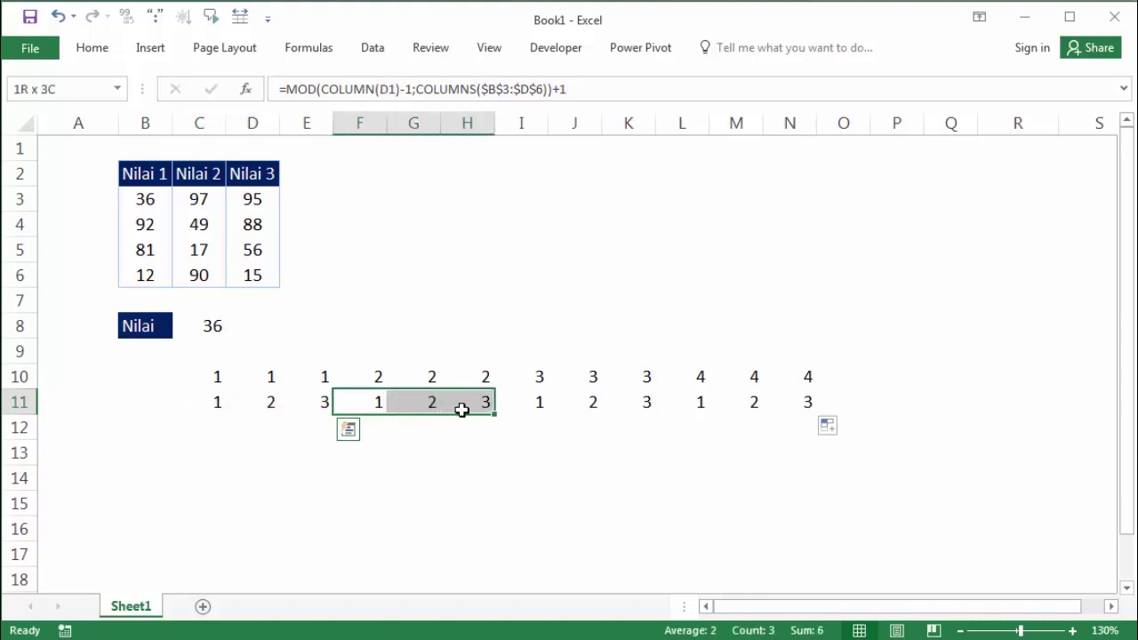
drag(533, 406, 646, 406)
drag(720, 401, 777, 402)
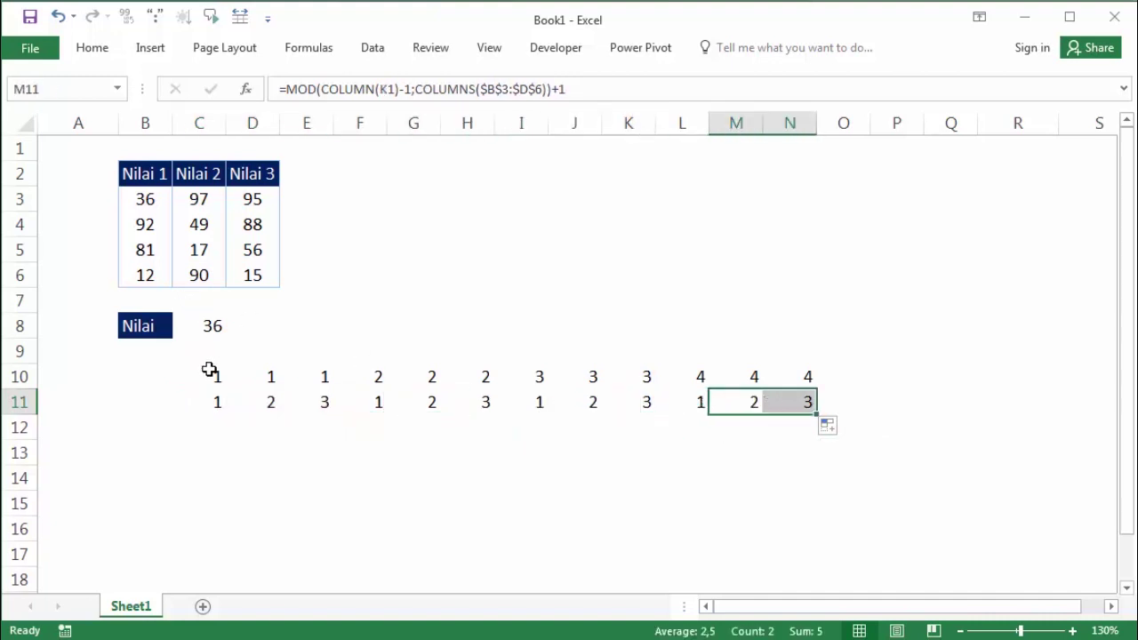
click(216, 401)
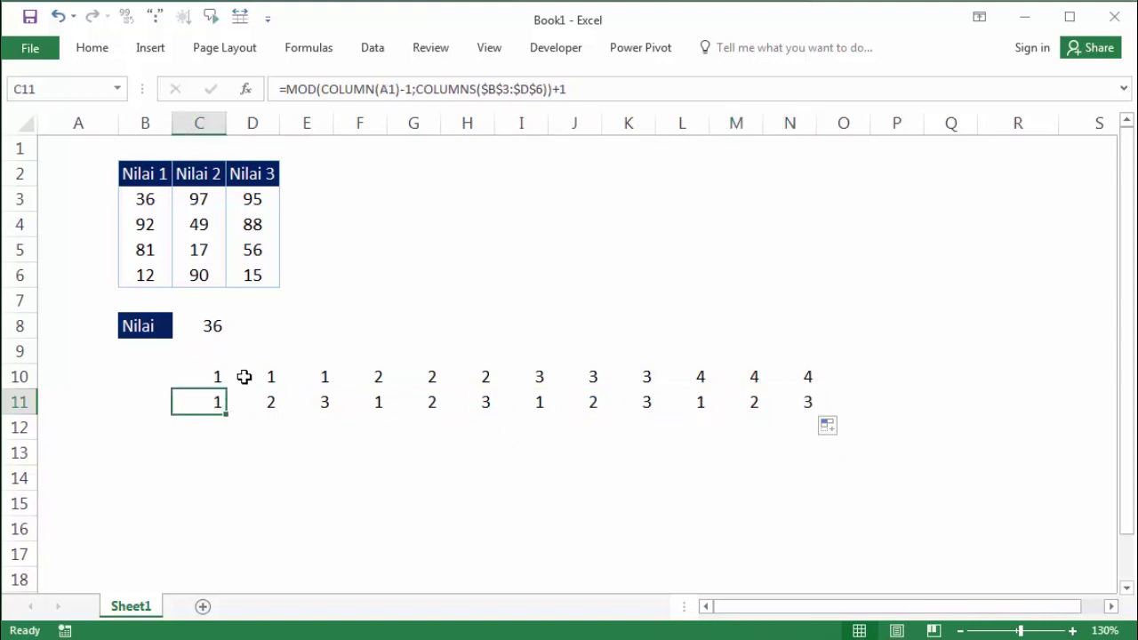
click(213, 325)
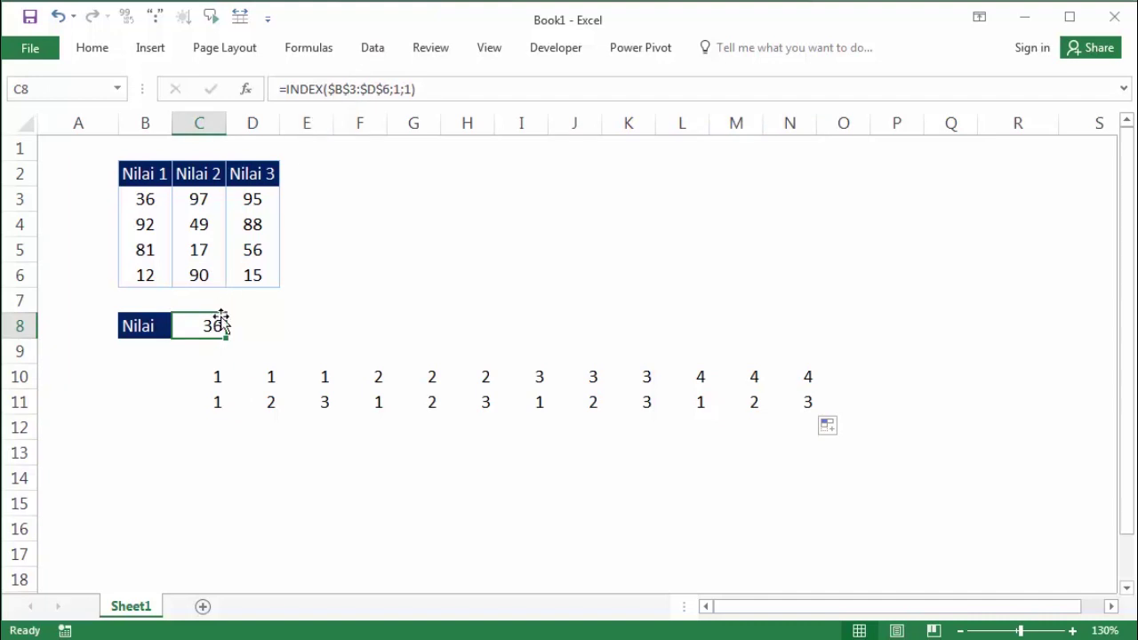
In C8's INDEX formula, replace the fixed row number 1 with QUOTIENT(COLUMN(.
double_click(214, 326)
double_click(336, 327)
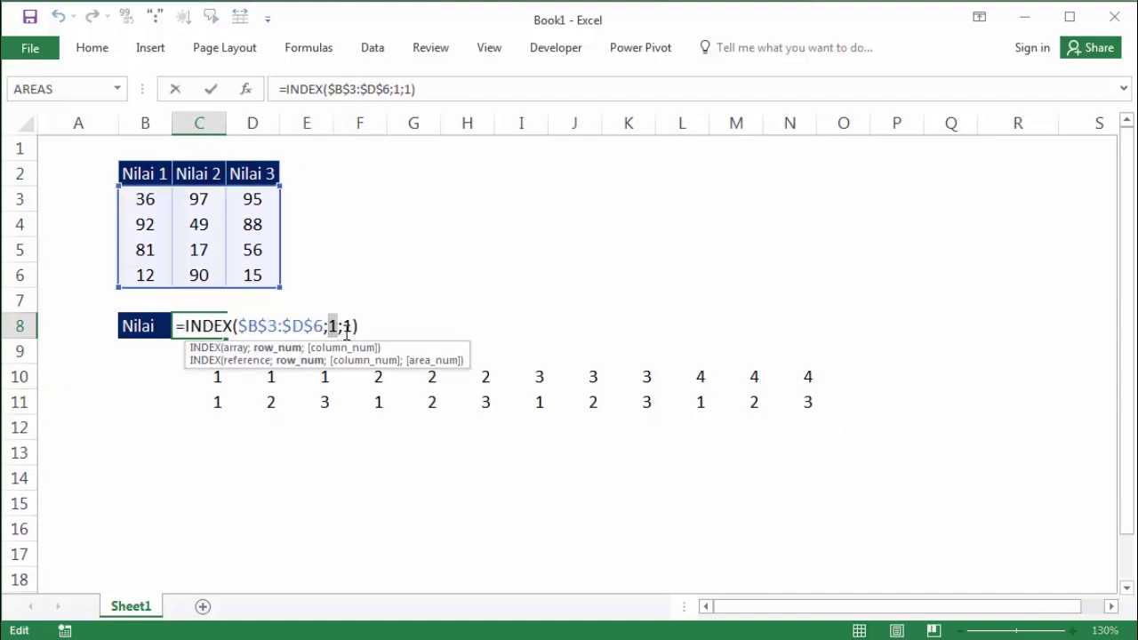
double_click(348, 327)
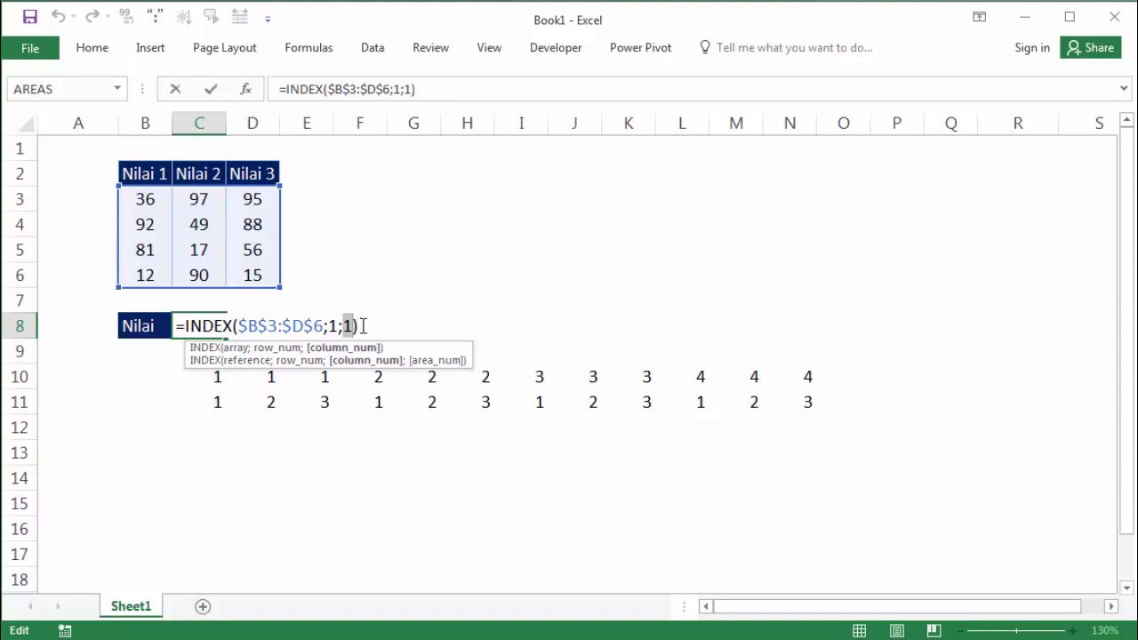
click(337, 326)
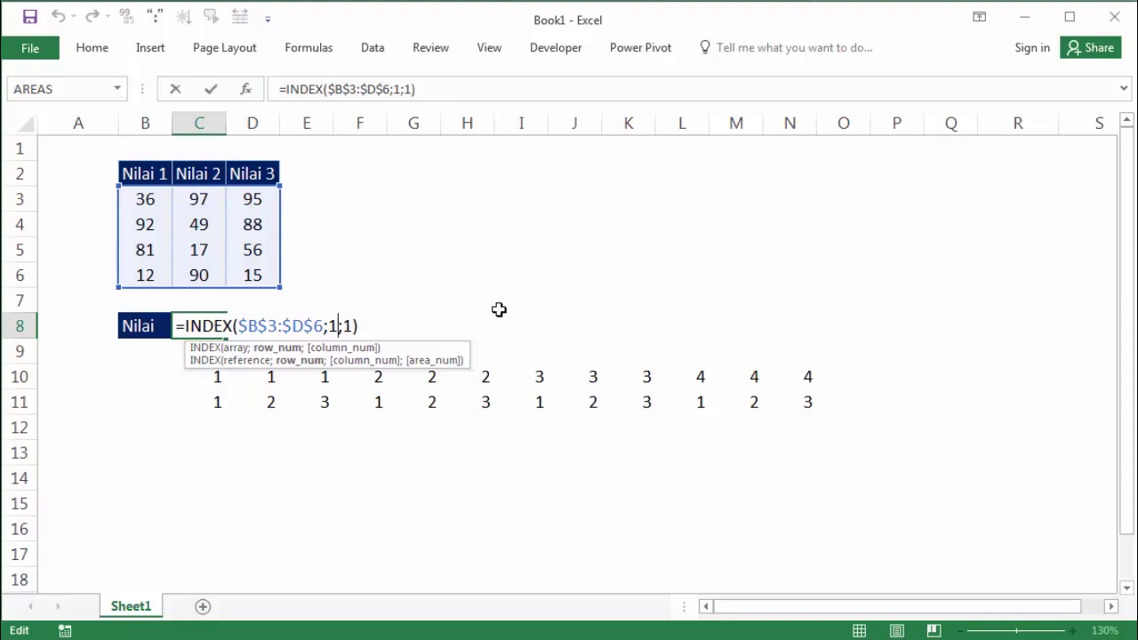
key(BackSpace)
text(qu)
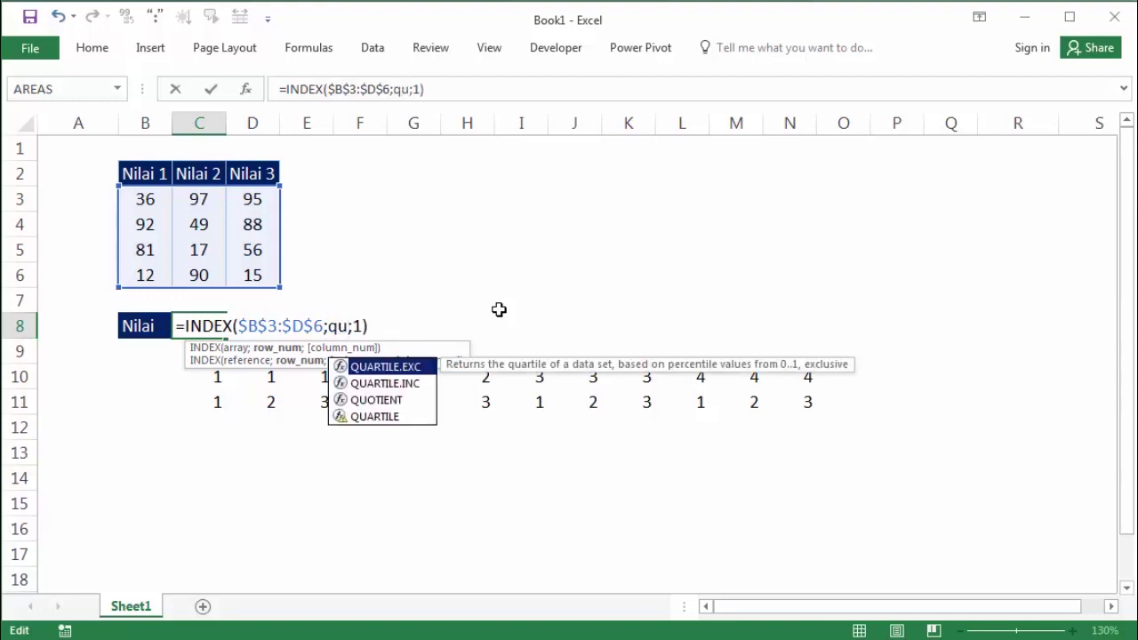
key(Down)
key(Down)
key(Tab)
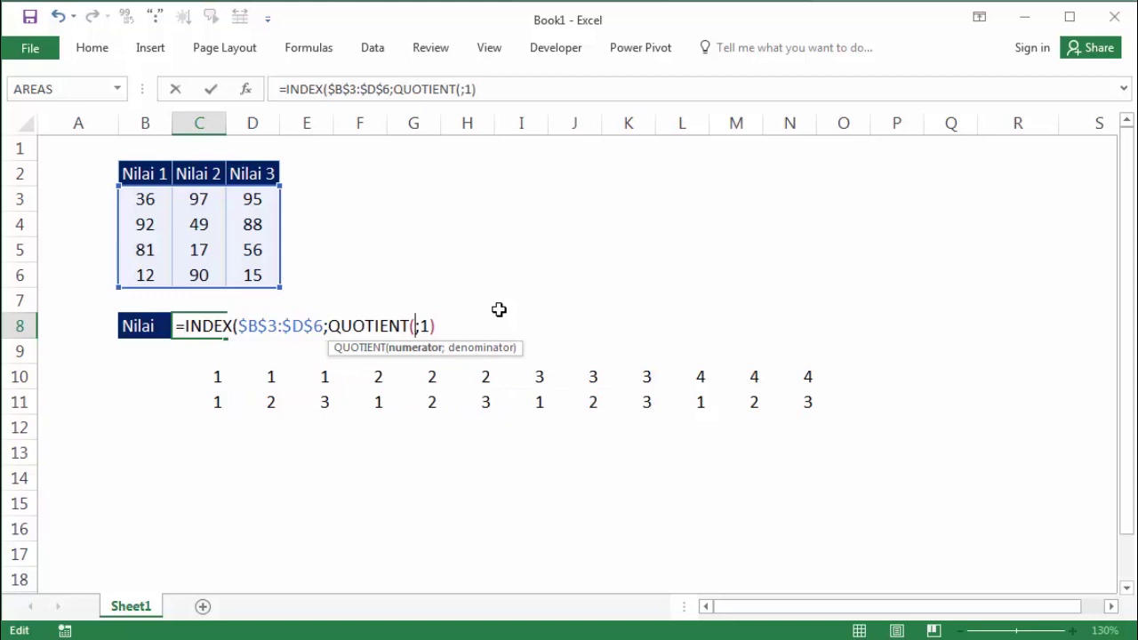
text(colum)
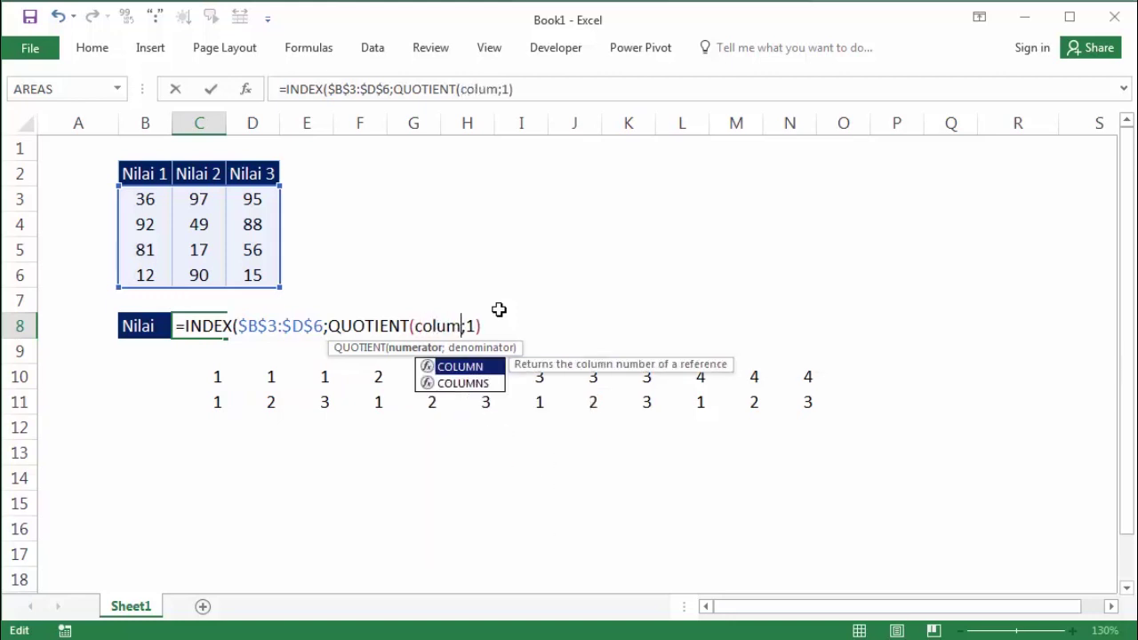
key(Tab)
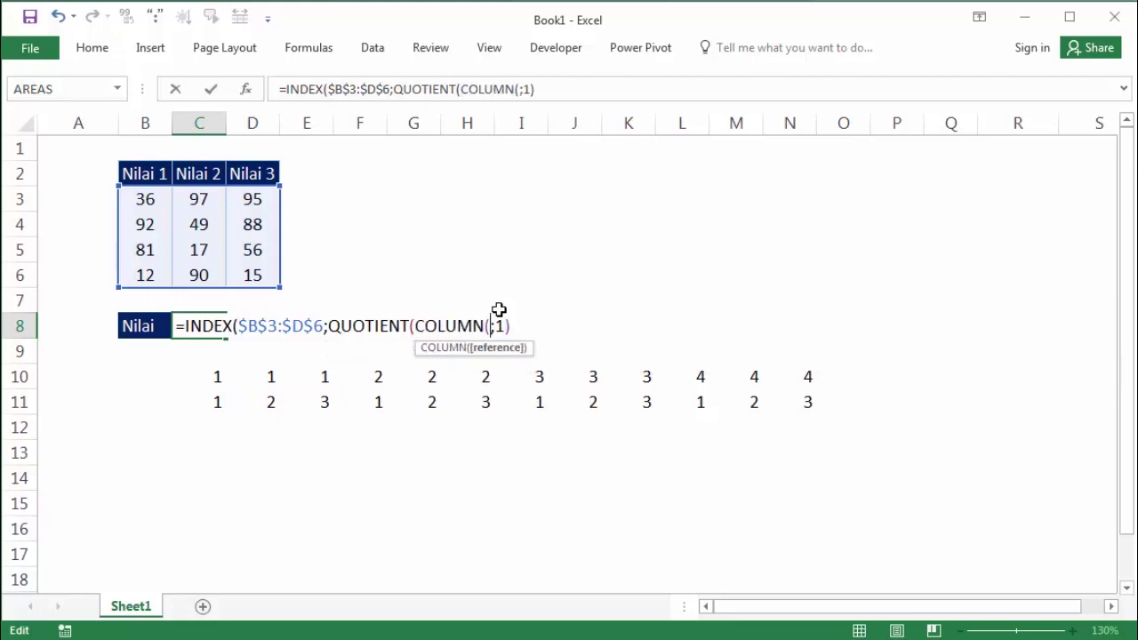
Complete the row argument as QUOTIENT(COLUMN(A1)-1;COLUMNS($B$3:$D$6))+1.
click(84, 147)
text())
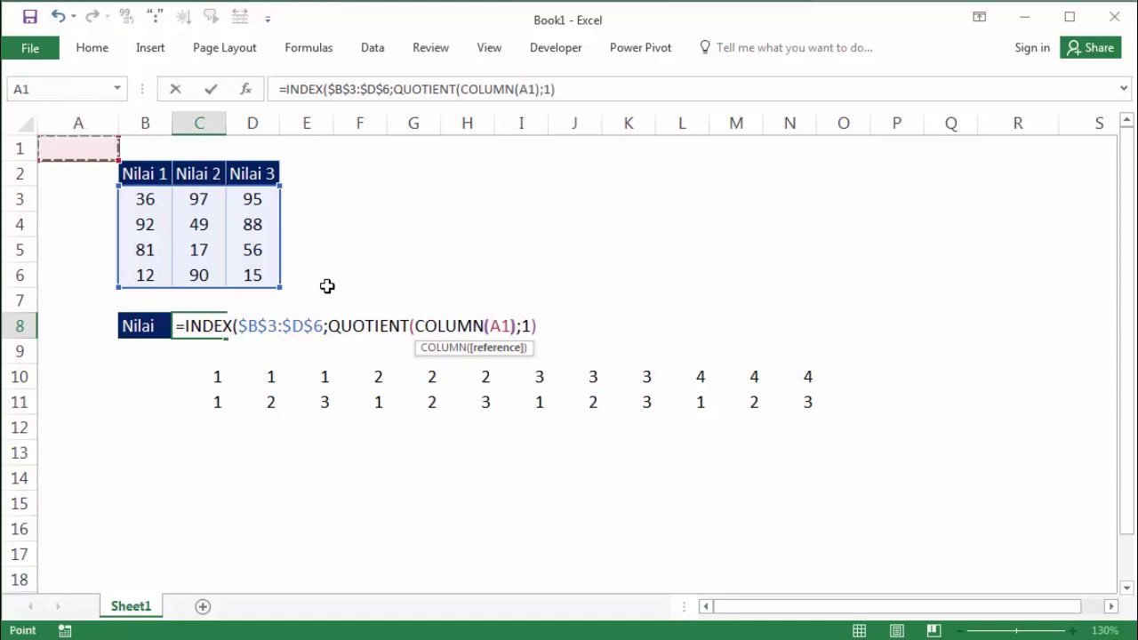
text(-1)
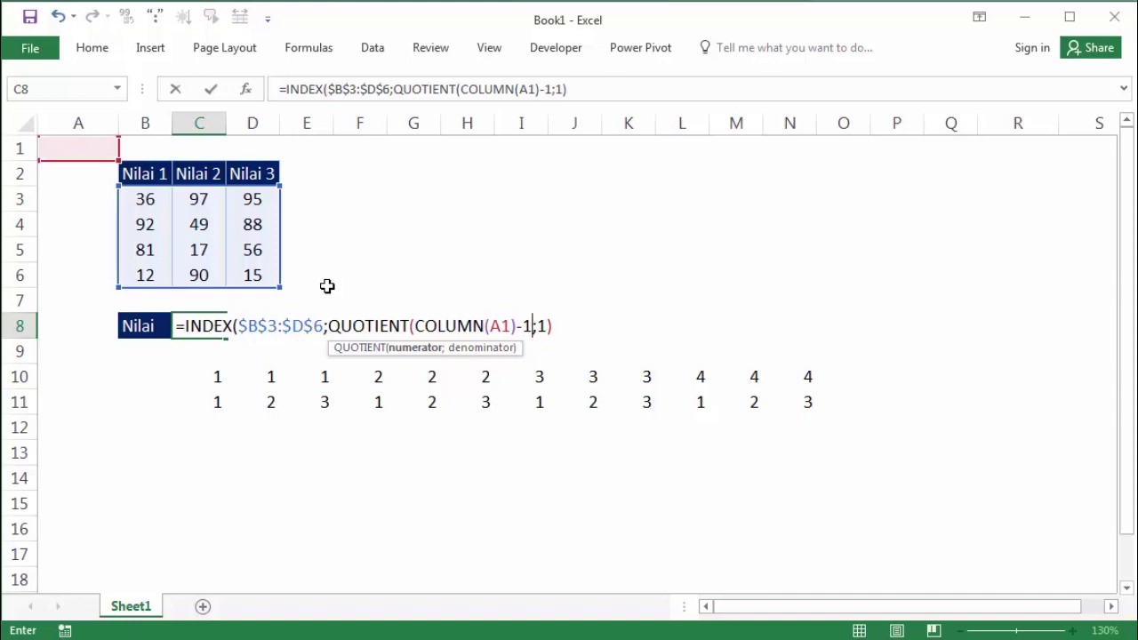
text(;)
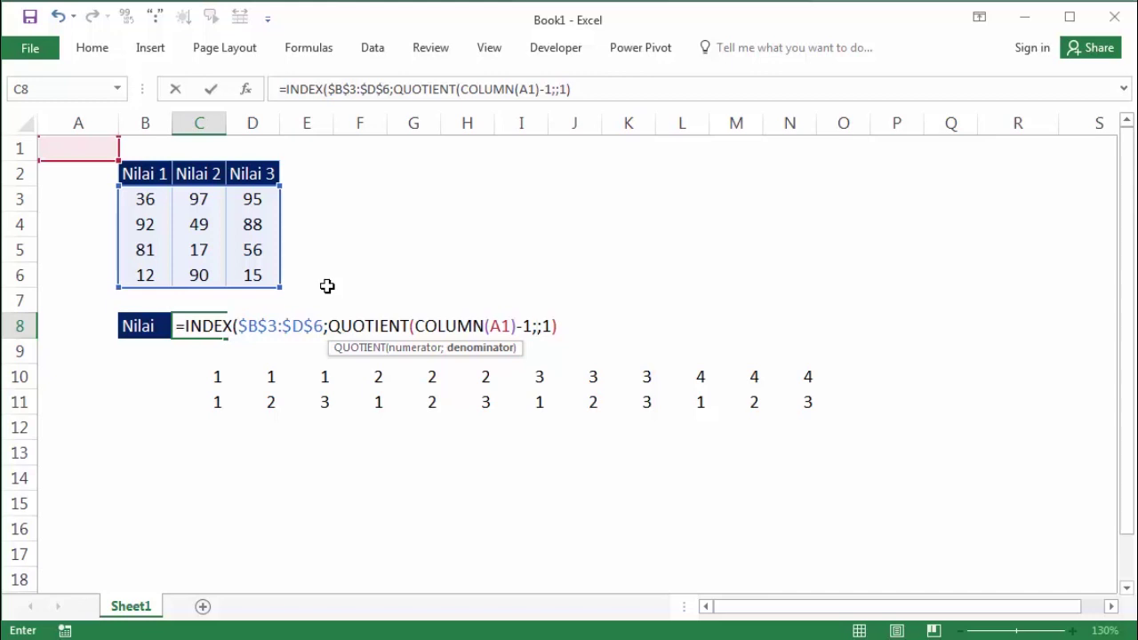
text(columns)
key(Tab)
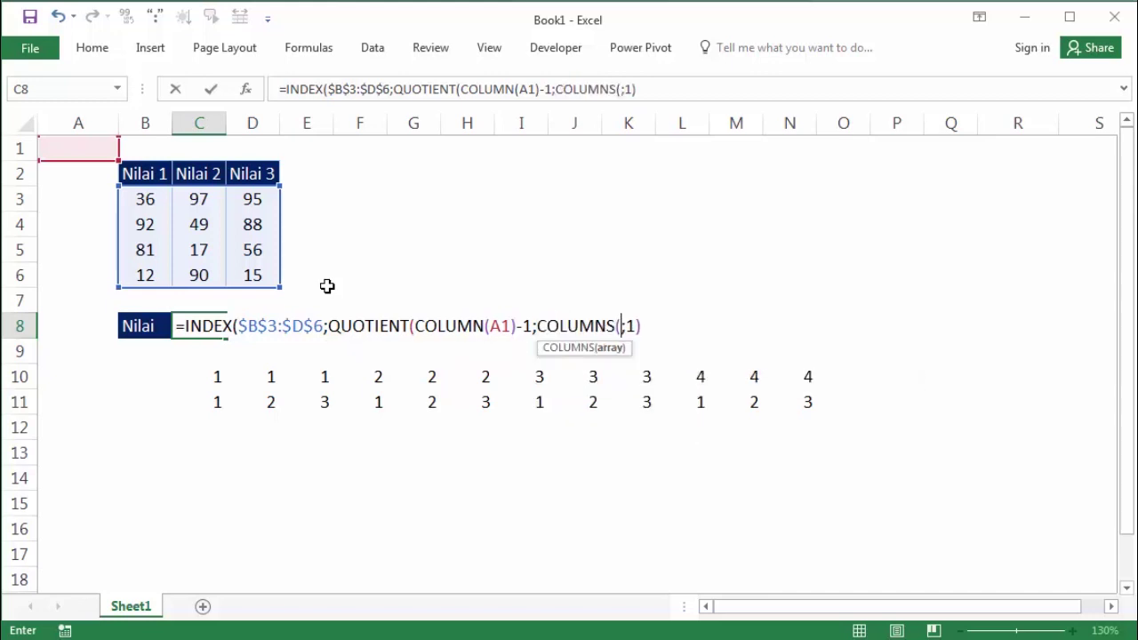
drag(131, 200, 242, 275)
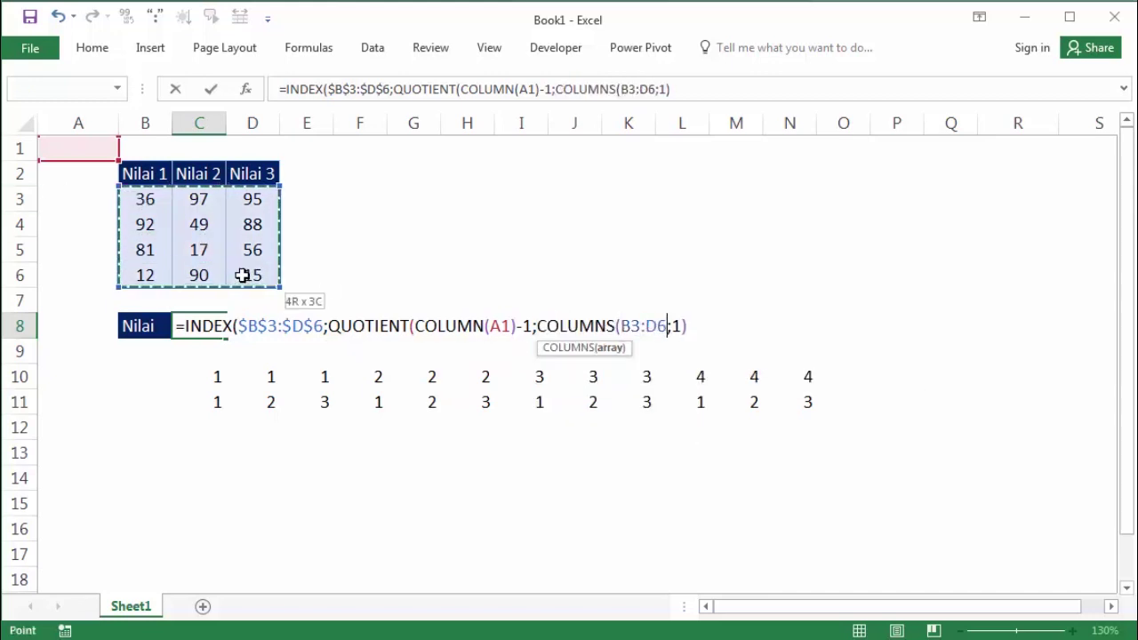
key(F4)
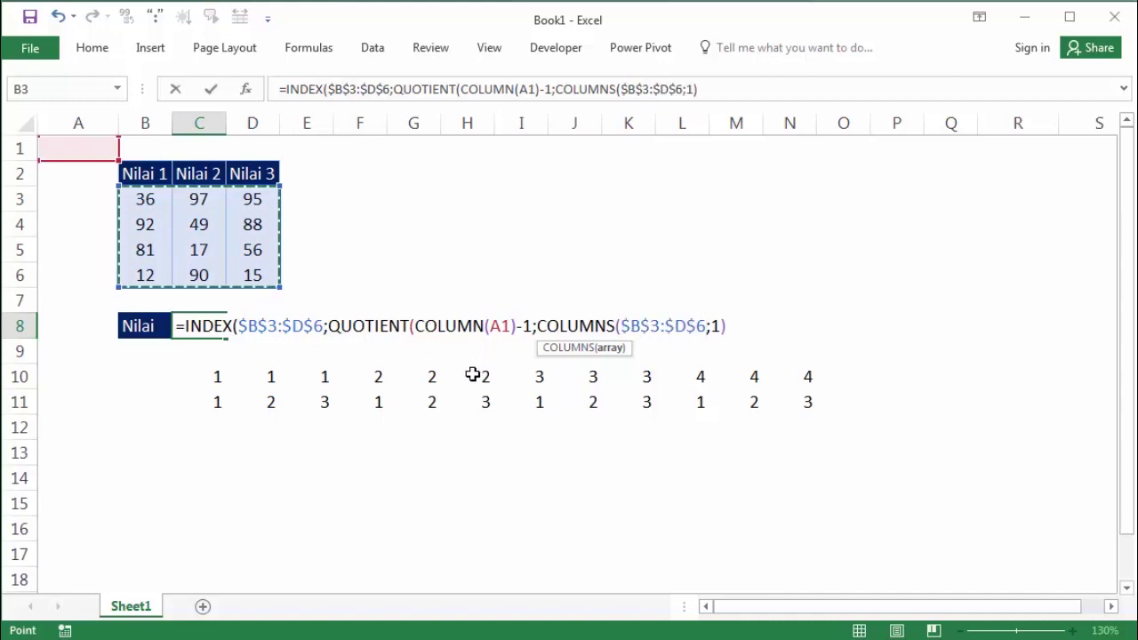
text()))
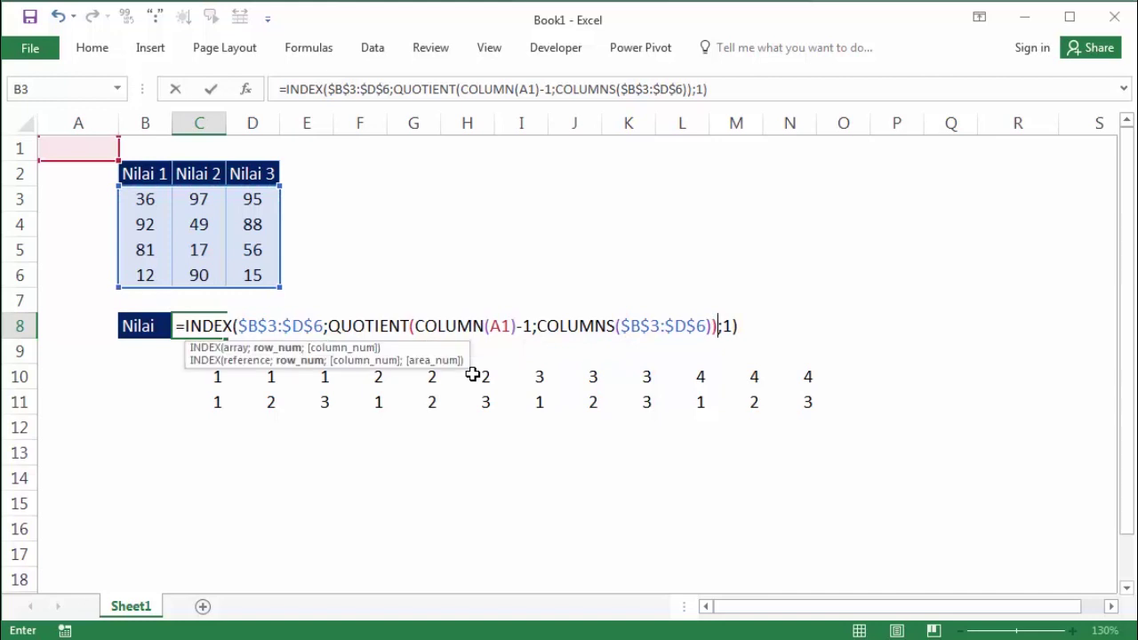
text(+1)
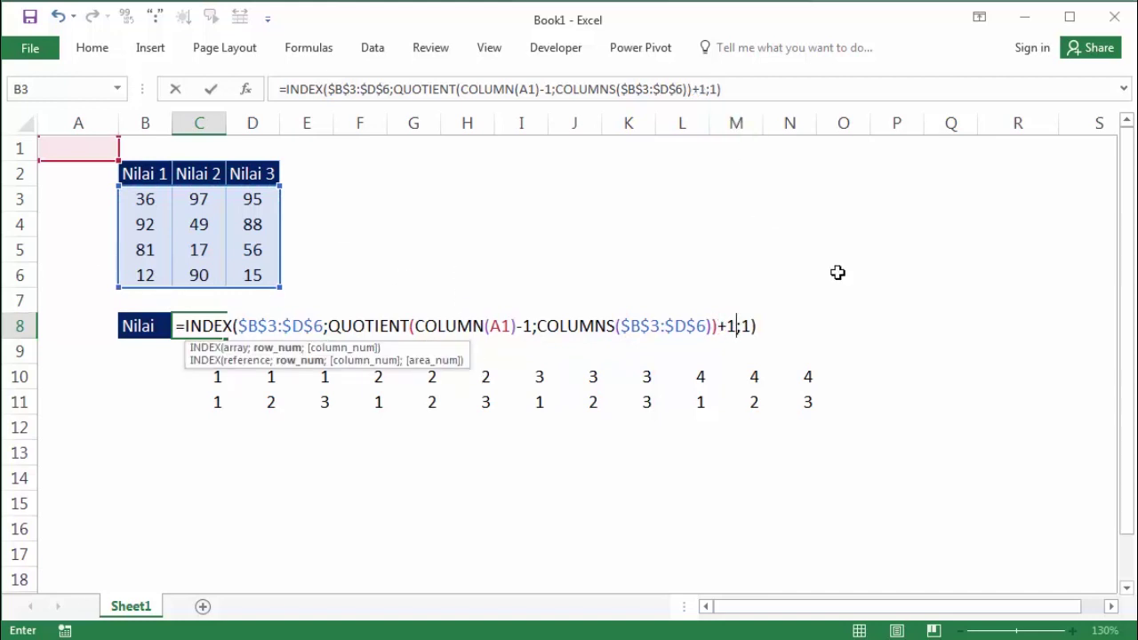
double_click(745, 326)
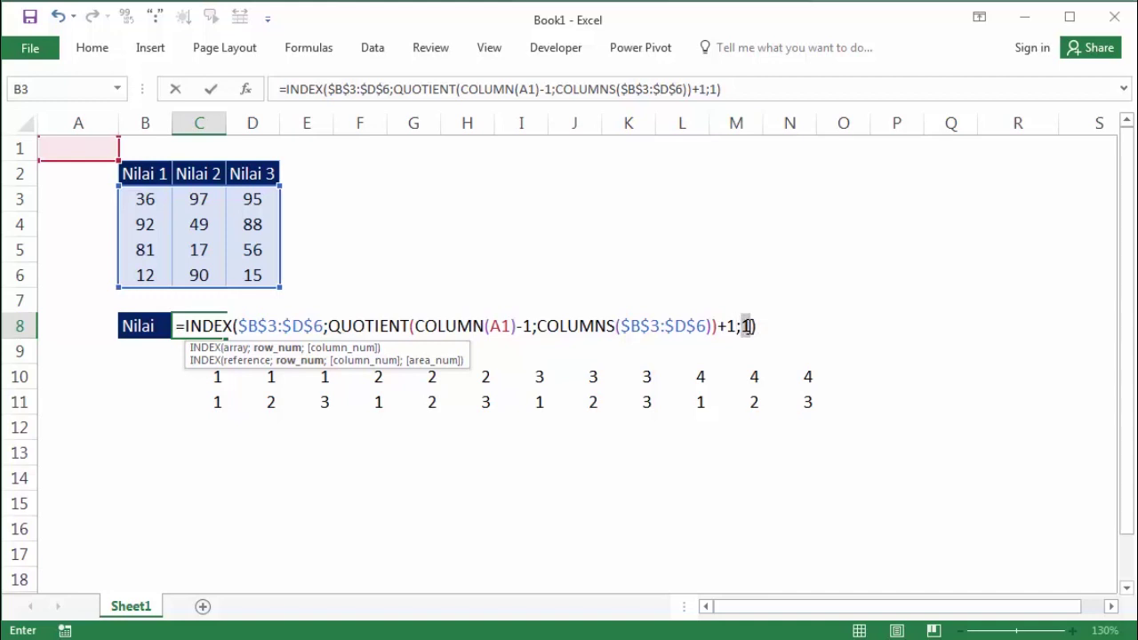